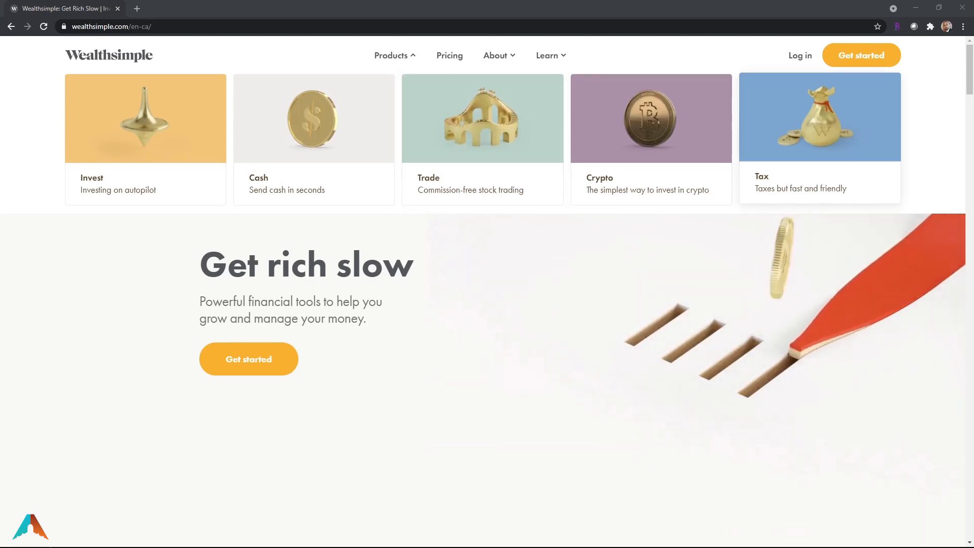
# Go to Wealthsimple Tax from the home page and start a 2020 tax return
pyautogui.click(821, 148)
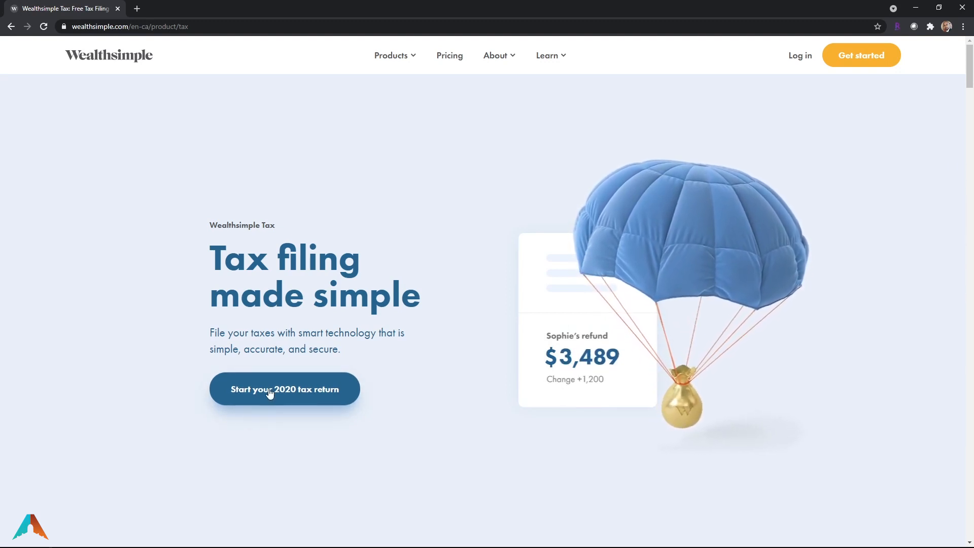
pyautogui.click(293, 395)
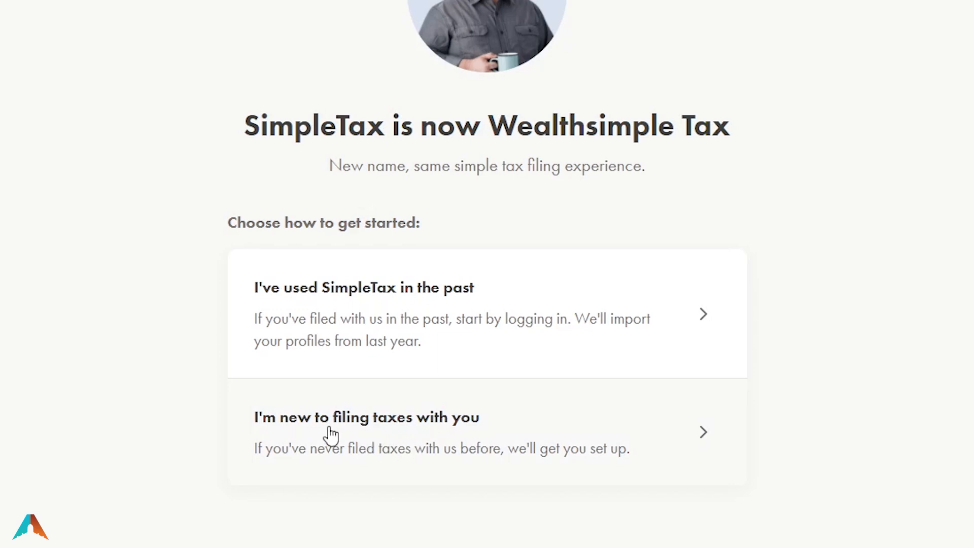
# Choose the new-filer option and create an account with an email and password
pyautogui.click(540, 444)
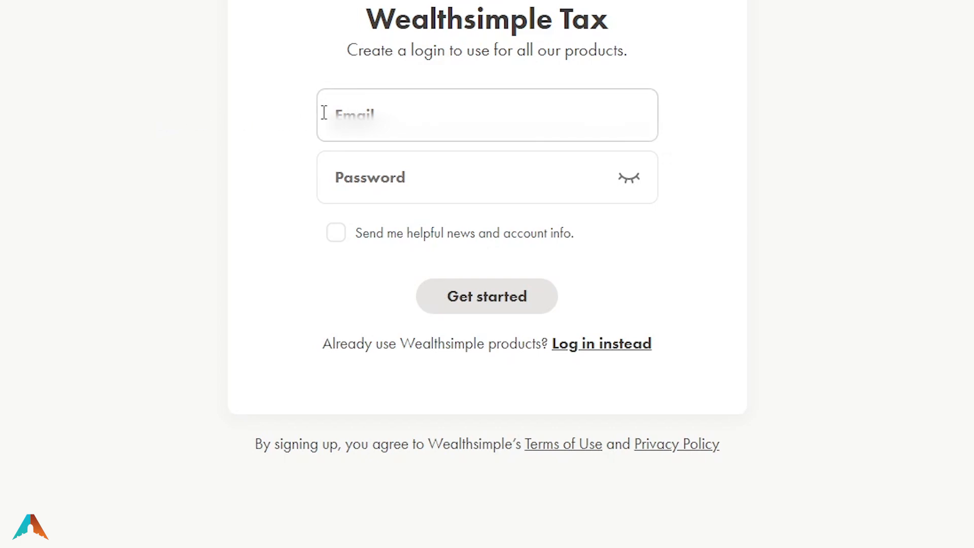
pyautogui.click(362, 116)
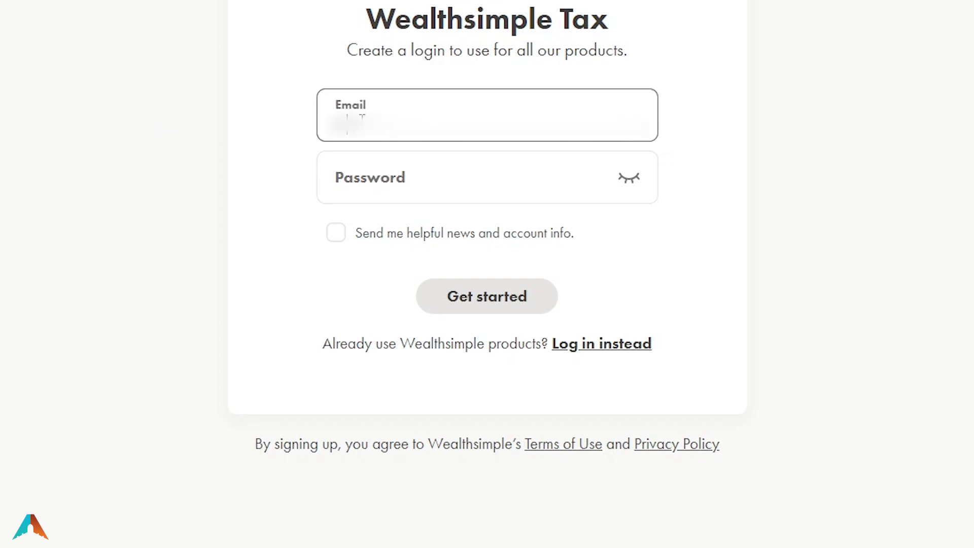
pyautogui.write('?????')
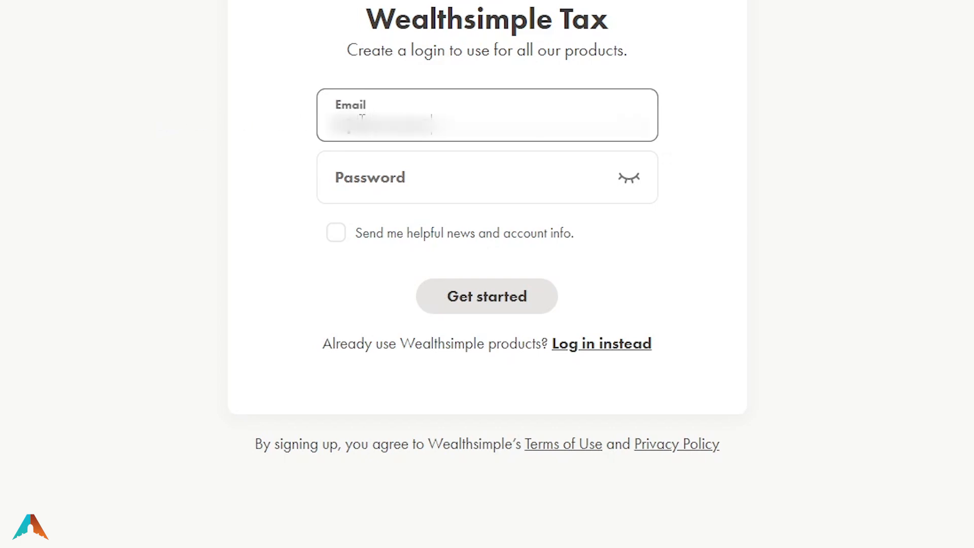
pyautogui.write('????')
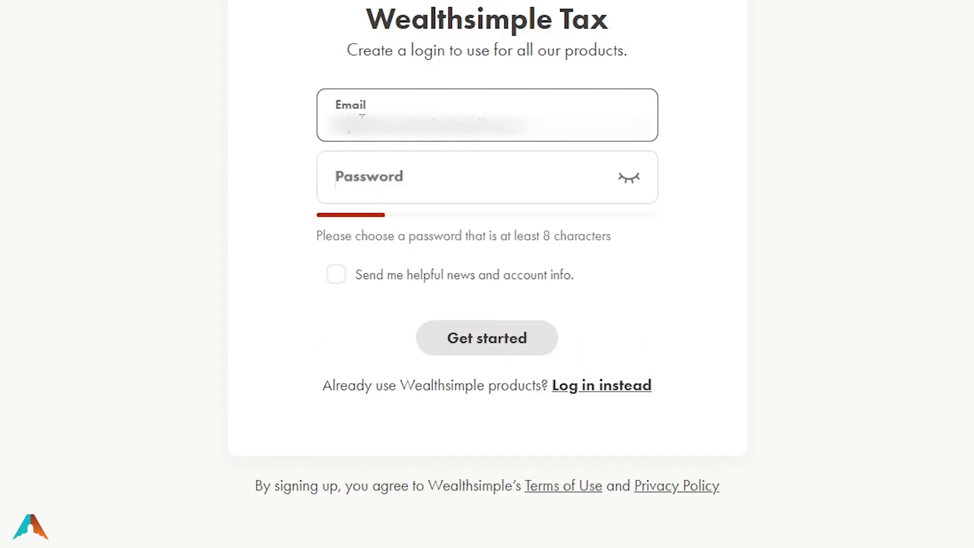
pyautogui.press('Tab')
pyautogui.write('????????????')
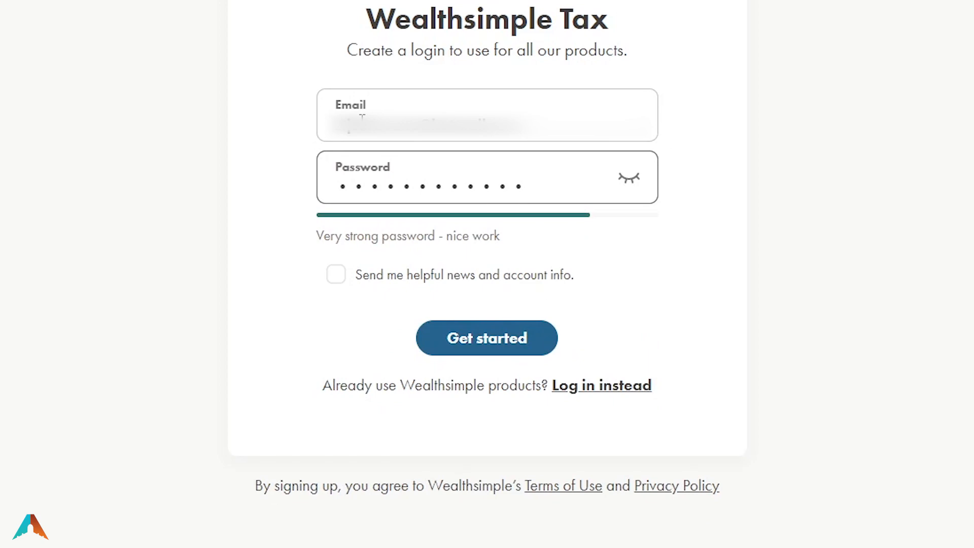
pyautogui.click(481, 350)
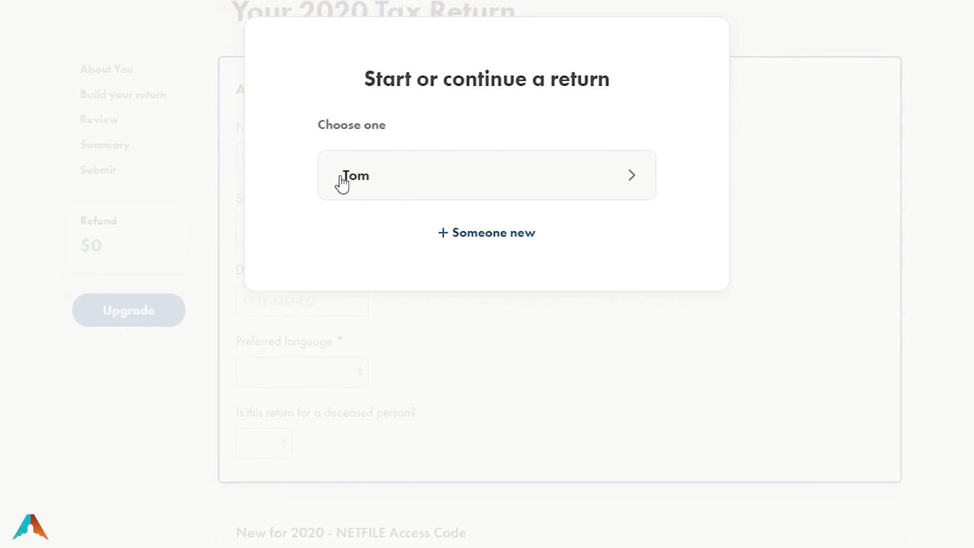
# Open the saved taxpayer's 2020 return and scroll through it back to the About You form
pyautogui.click(378, 181)
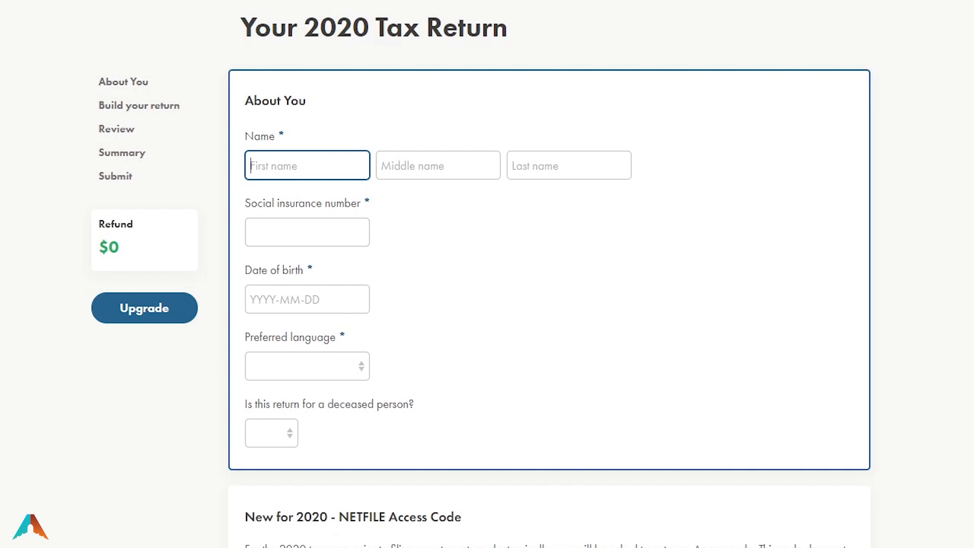
pyautogui.scroll(-20, 549, 274)
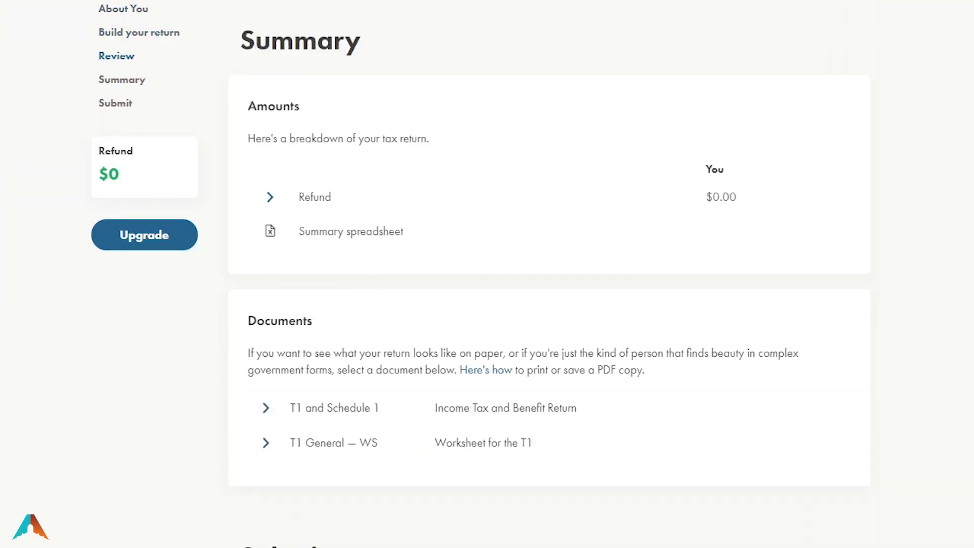
pyautogui.scroll(20, 550, 274)
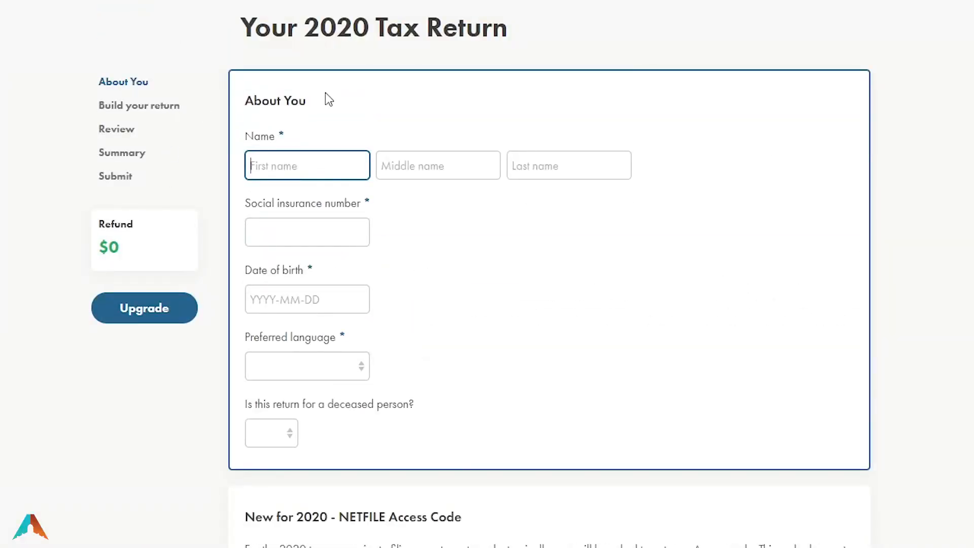
pyautogui.scroll(-15, 502, 479)
pyautogui.scroll(-10, 505, 480)
pyautogui.scroll(12, 510, 493)
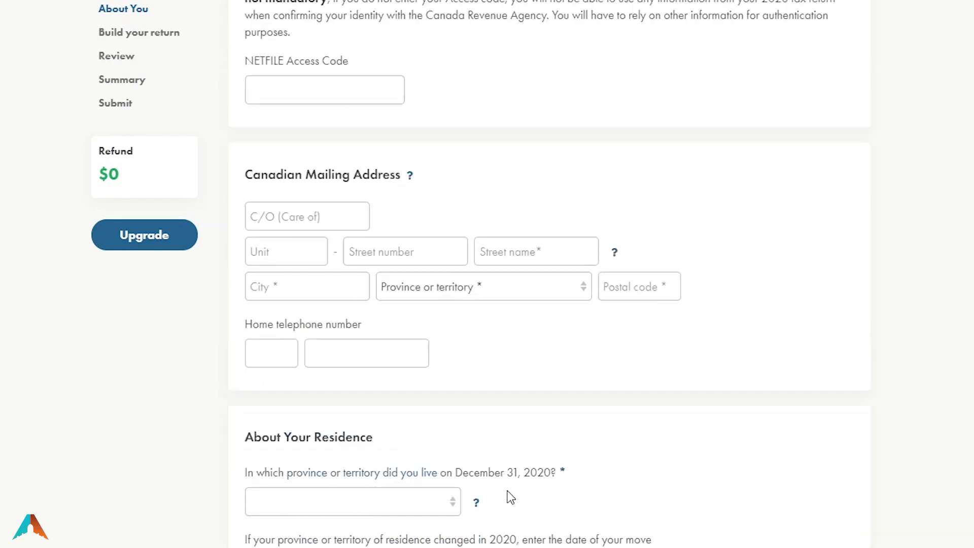
pyautogui.scroll(10, 510, 496)
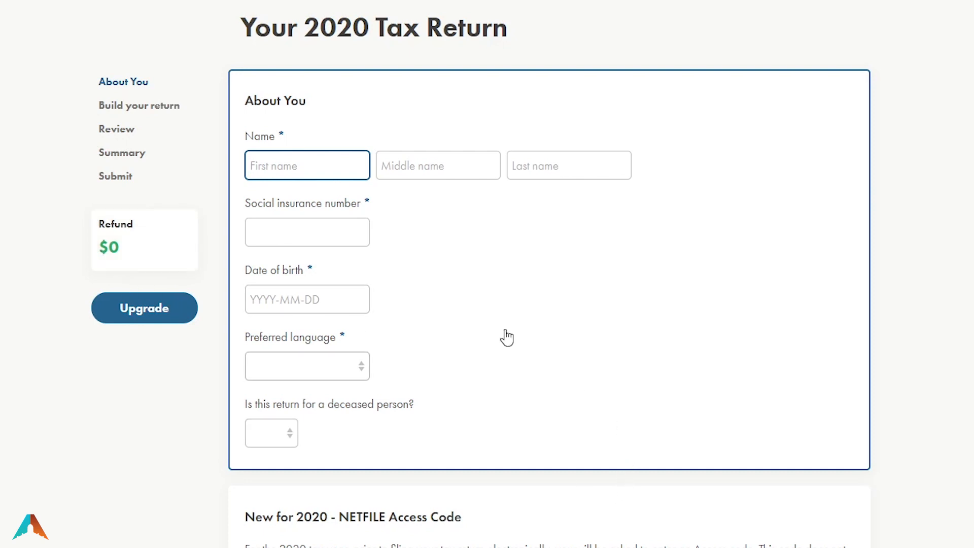
pyautogui.scroll(-15, 613, 355)
pyautogui.scroll(14, 619, 363)
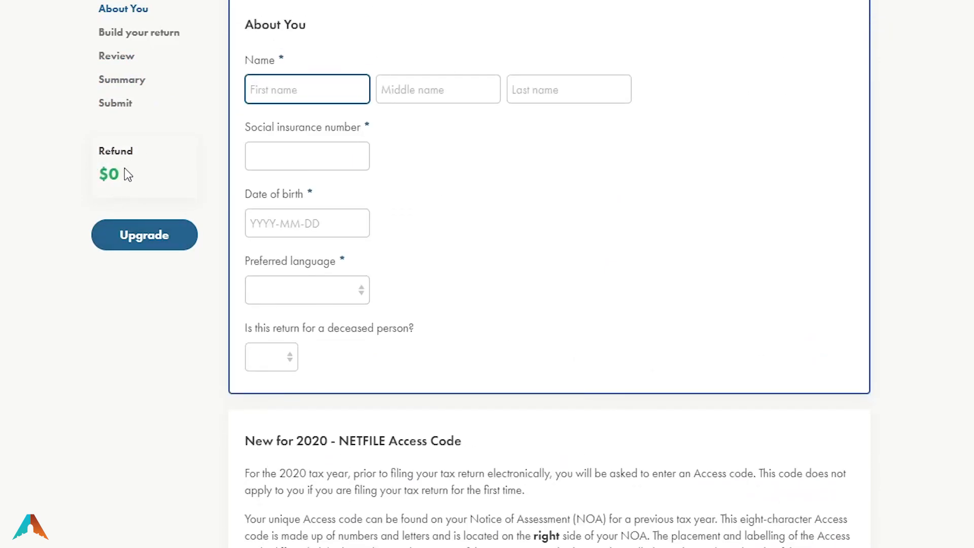
pyautogui.scroll(1, 110, 170)
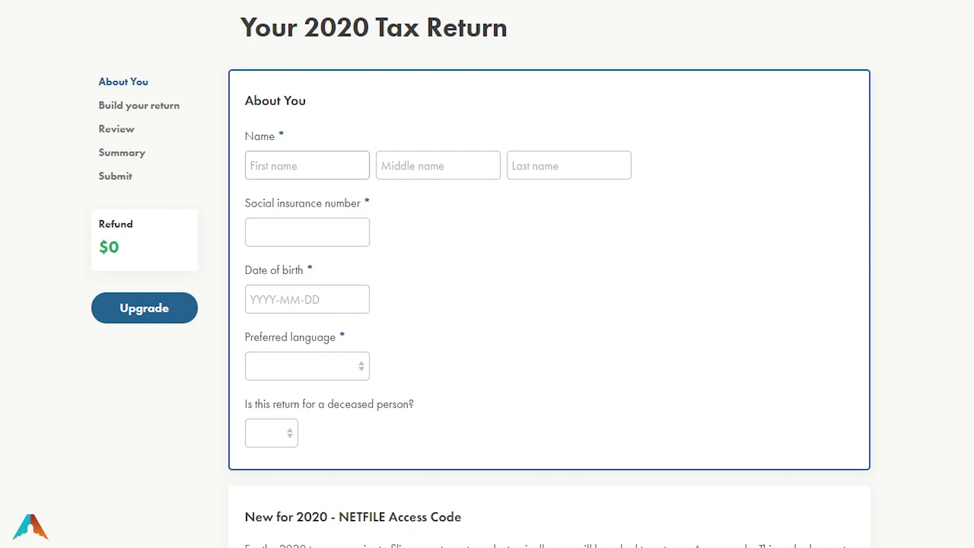
# Enter the taxpayer's first name, last name and social insurance number
pyautogui.click(286, 160)
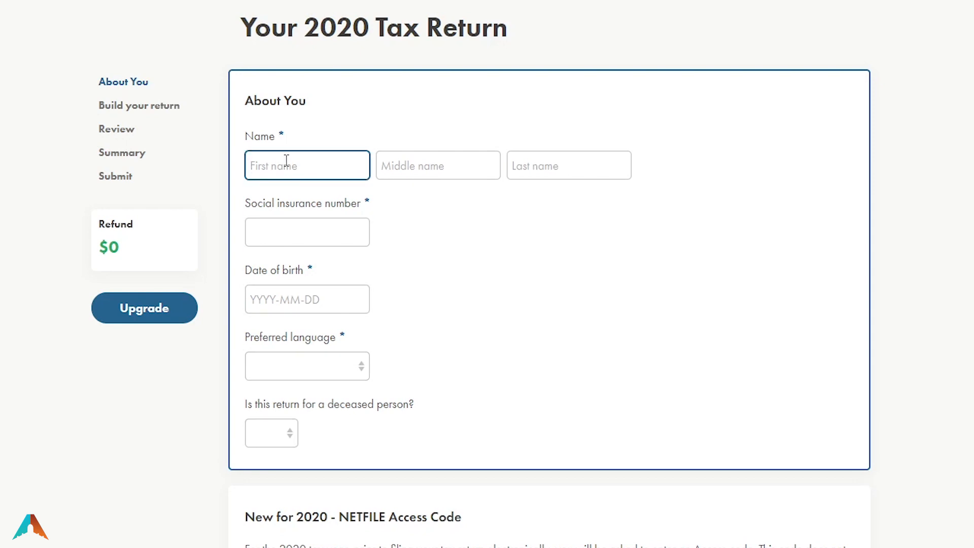
pyautogui.write('Tom')
pyautogui.press('Tab')
pyautogui.press('Tab')
pyautogui.write('Doe')
pyautogui.press('Tab')
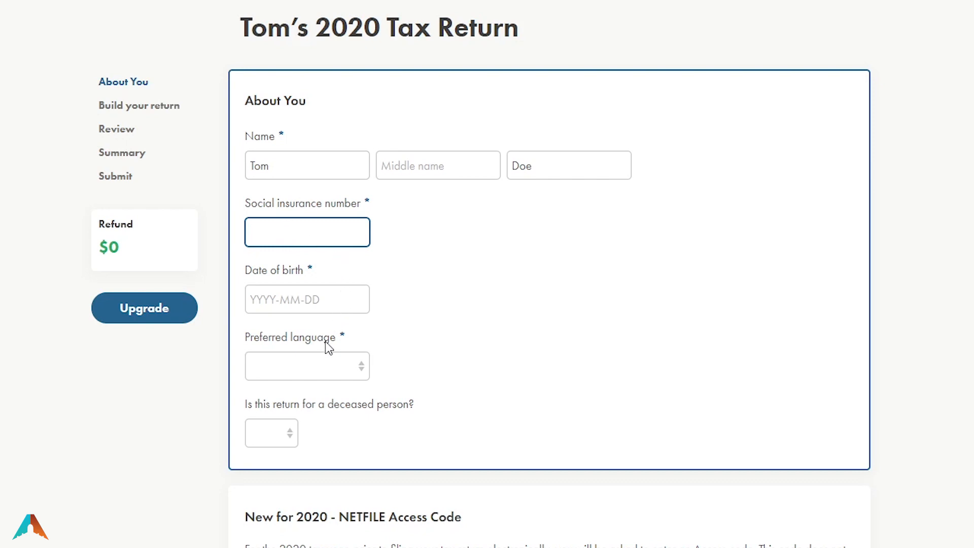
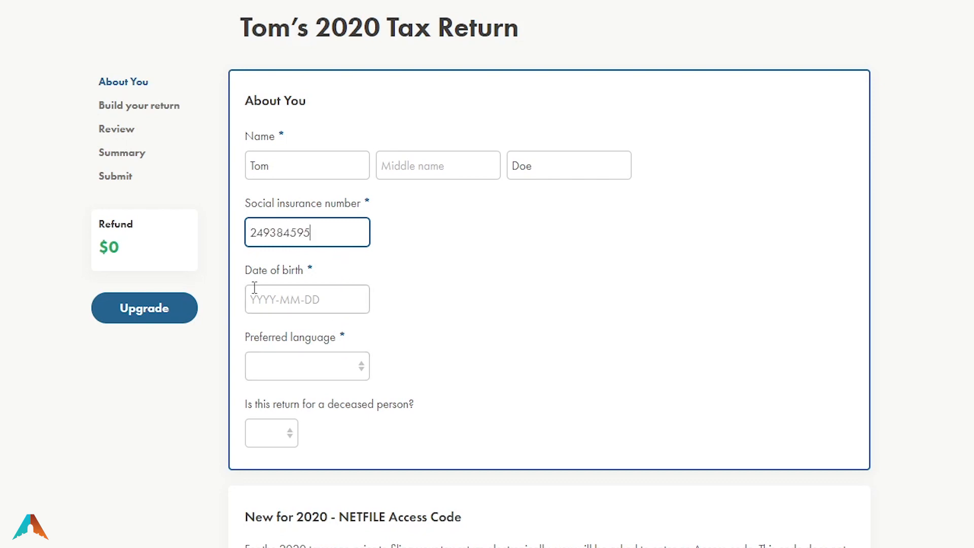
# Set birth date 1995-01-01, preferred language English, and deceased: No
pyautogui.click(287, 302)
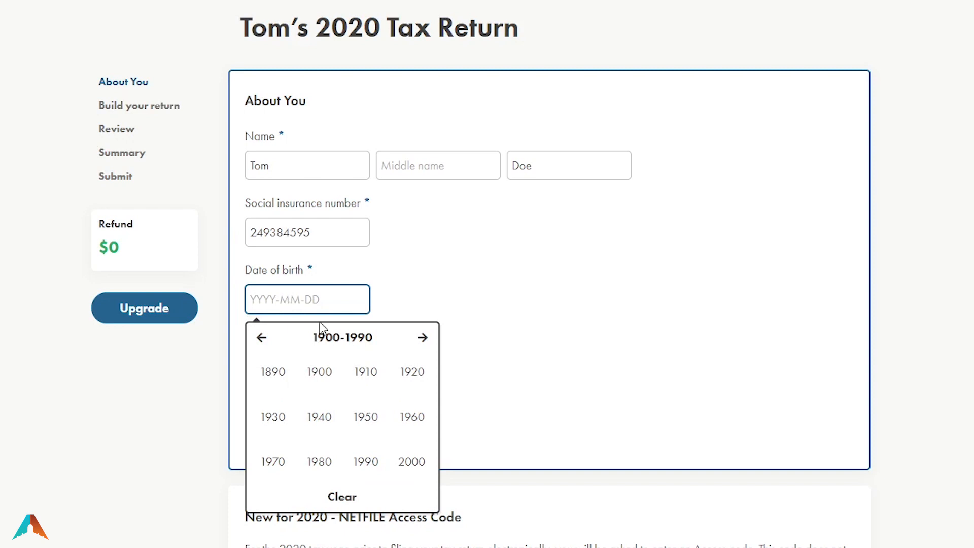
pyautogui.click(366, 462)
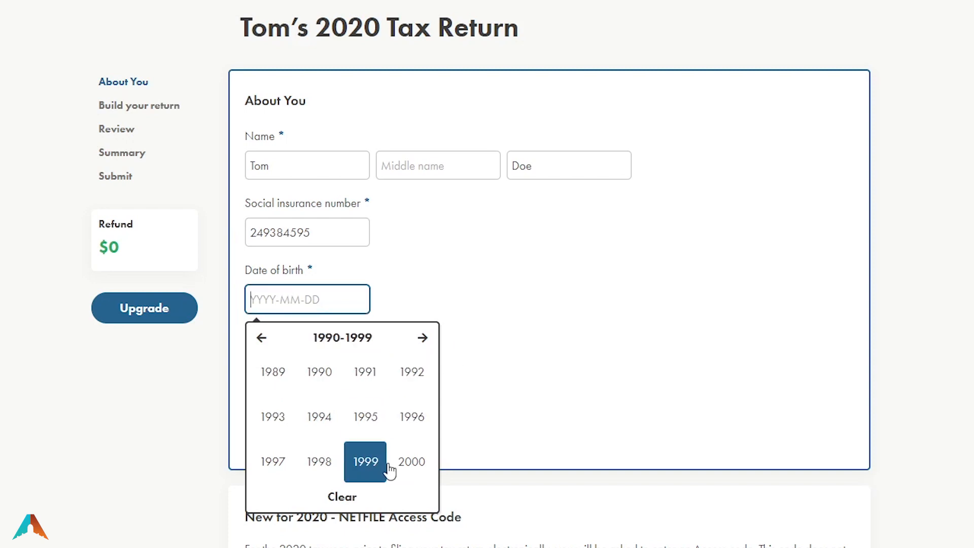
pyautogui.click(382, 418)
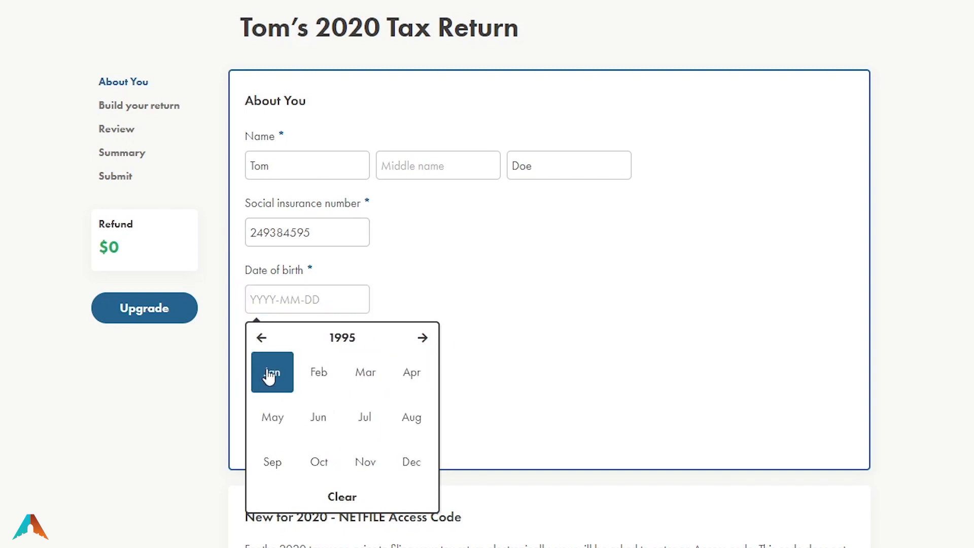
pyautogui.click(272, 373)
pyautogui.click(262, 411)
pyautogui.click(361, 365)
pyautogui.click(288, 410)
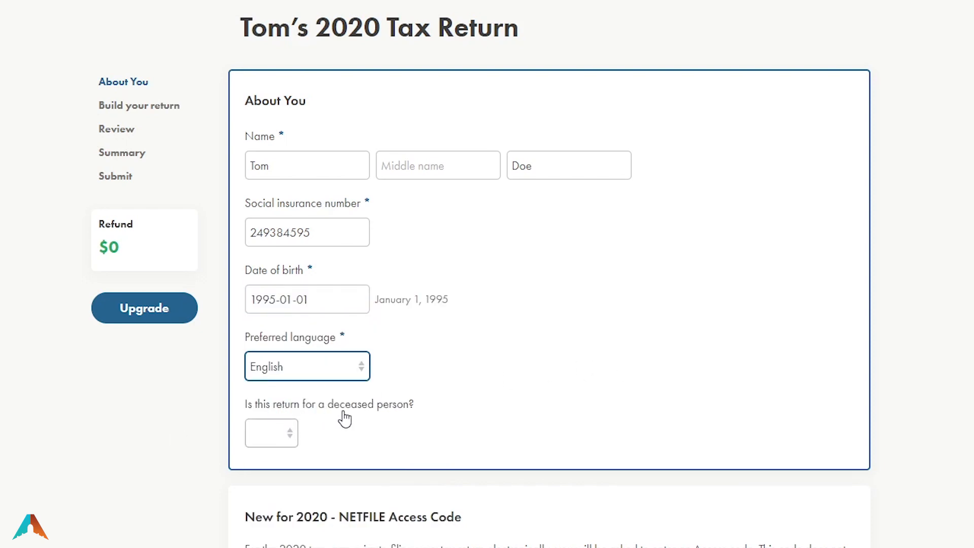
pyautogui.click(269, 430)
pyautogui.click(269, 493)
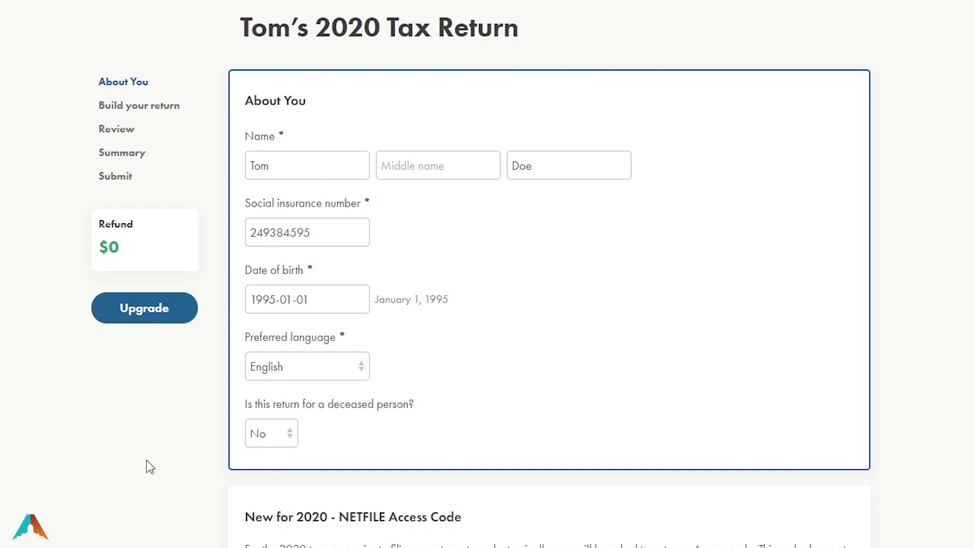
pyautogui.scroll(-9, 147, 461)
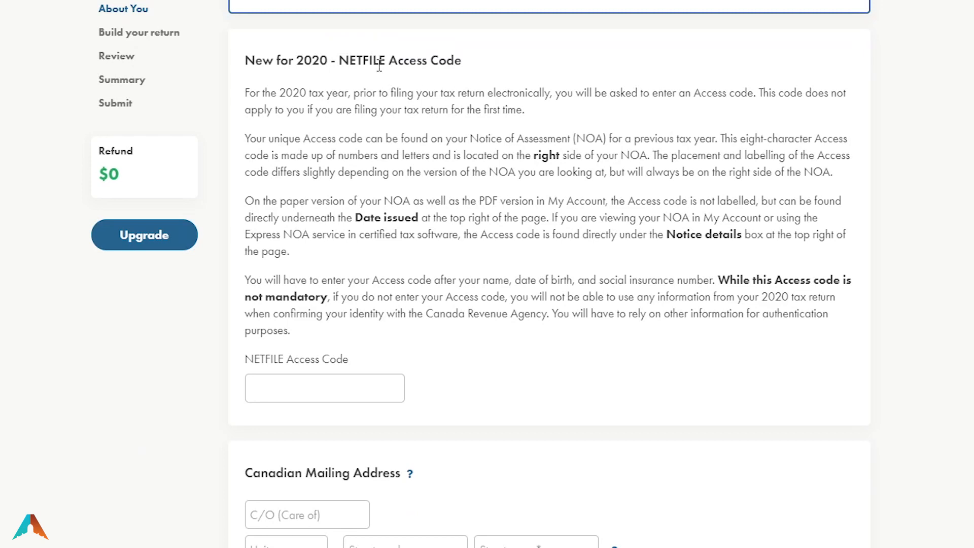
# Check where the access code appears on the NOA and enter it in the NETFILE Access Code field
pyautogui.moveTo(345, 60); pyautogui.dragTo(358, 60)
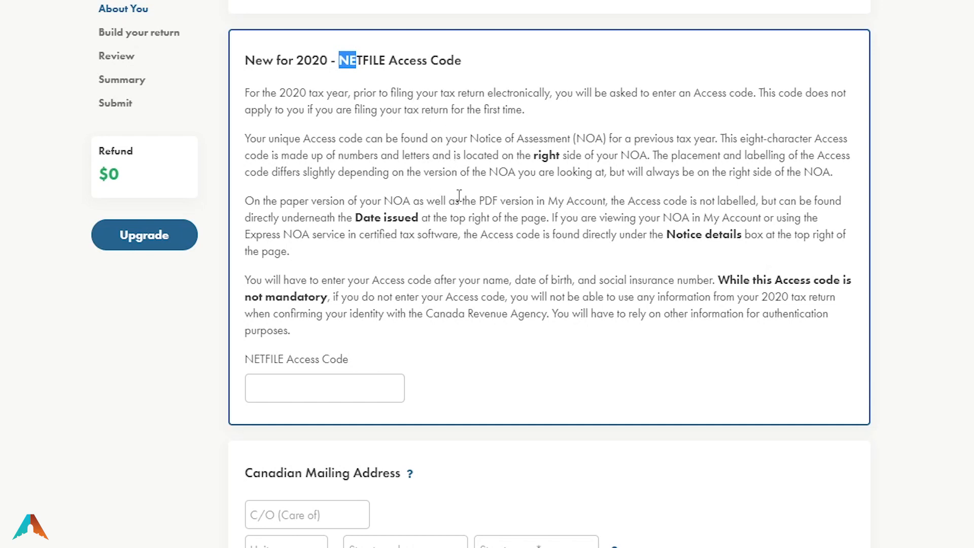
pyautogui.moveTo(536, 161); pyautogui.dragTo(647, 161)
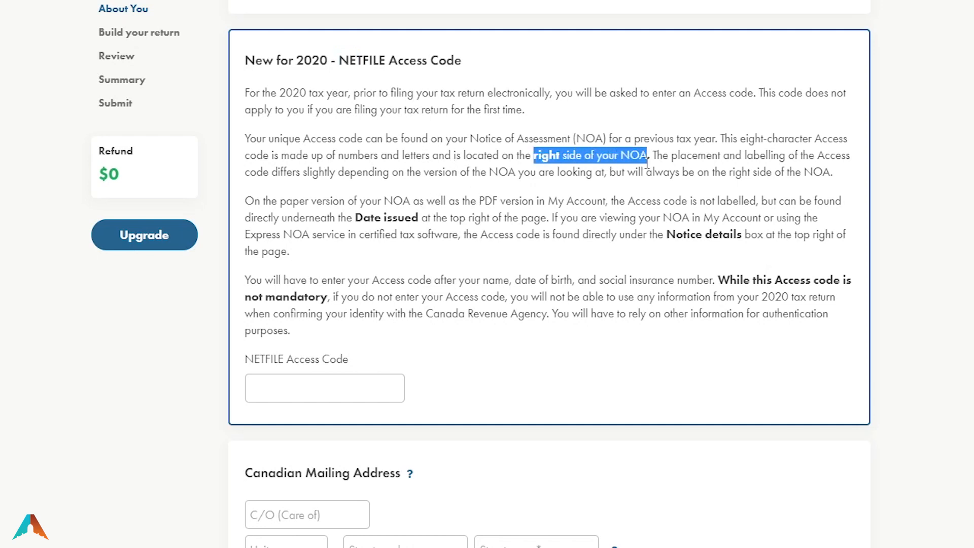
pyautogui.click(566, 232)
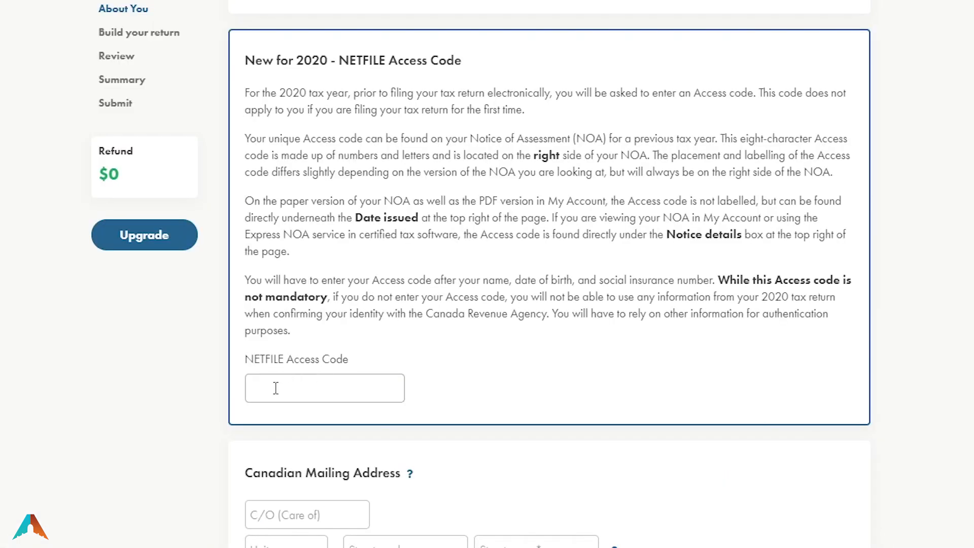
pyautogui.click(276, 389)
pyautogui.write('2323dd22')
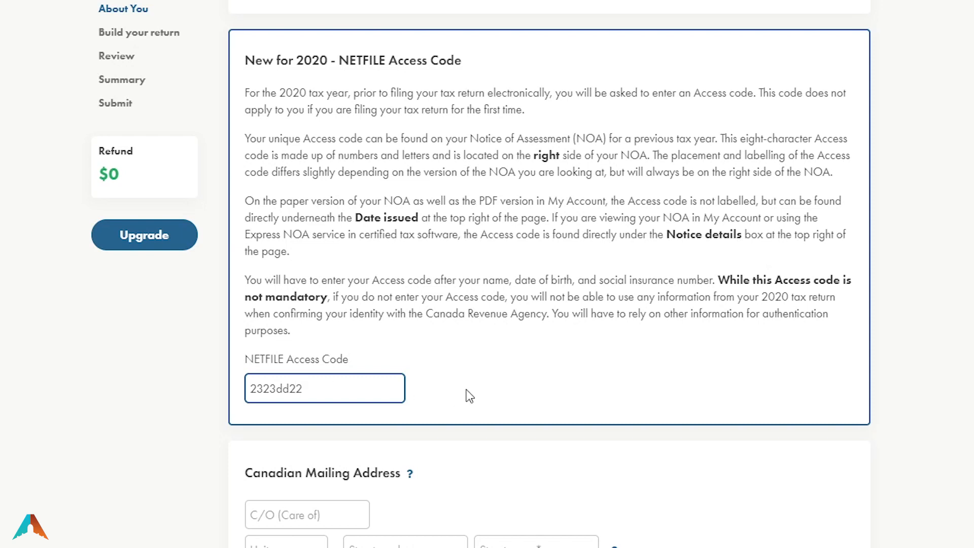
pyautogui.scroll(-5, 313, 426)
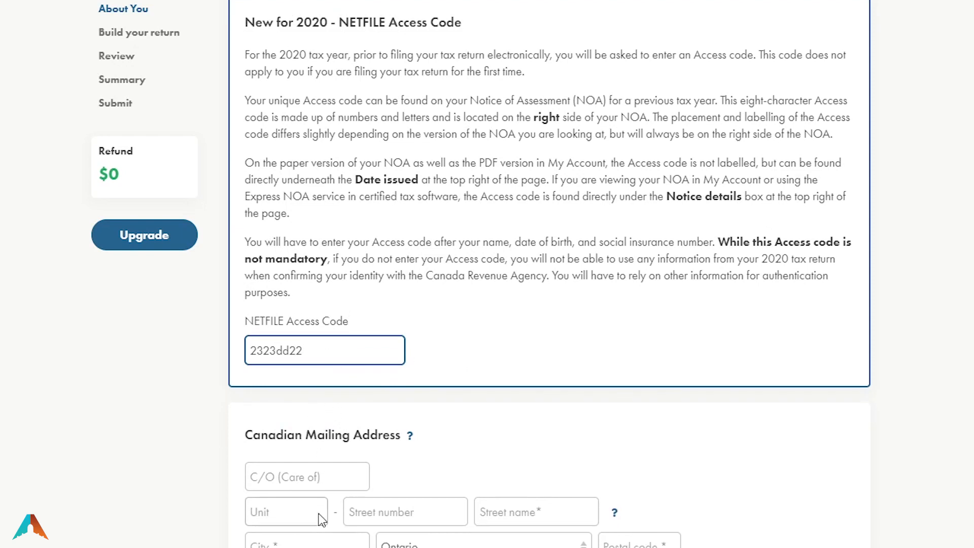
# Enter the mailing address street number, street name, city Toronto and postal code
pyautogui.click(373, 328)
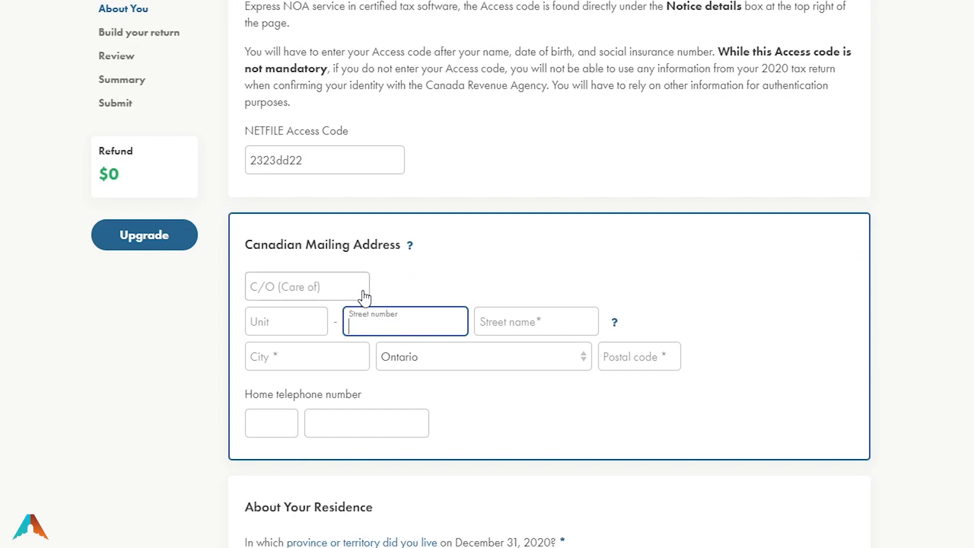
pyautogui.write('11')
pyautogui.click(537, 327)
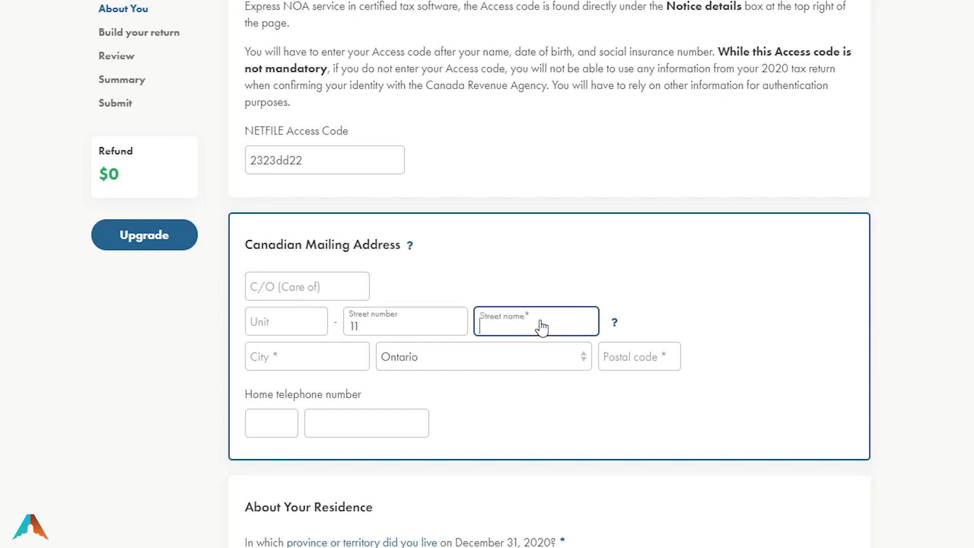
pyautogui.write('Main')
pyautogui.press('Tab')
pyautogui.press('Tab')
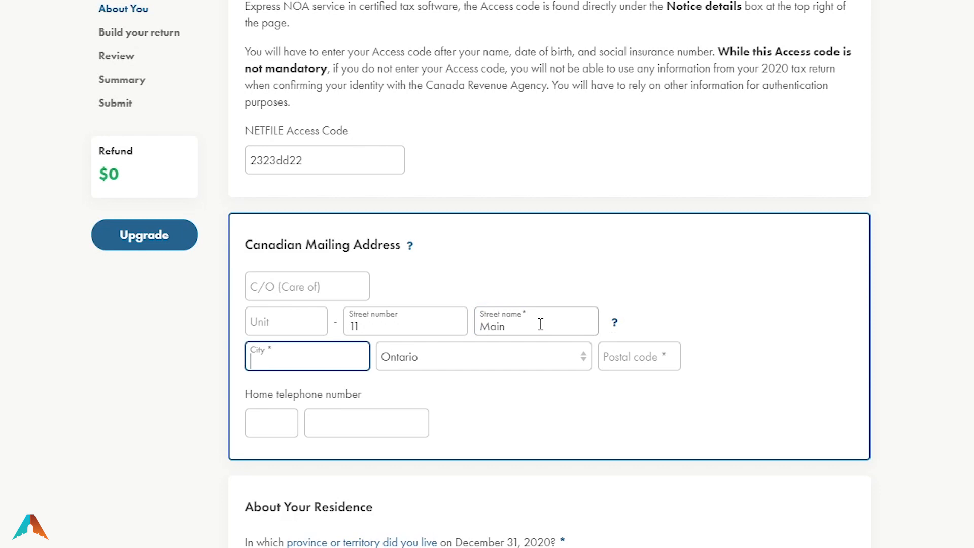
pyautogui.write('Toronto')
pyautogui.press('Tab')
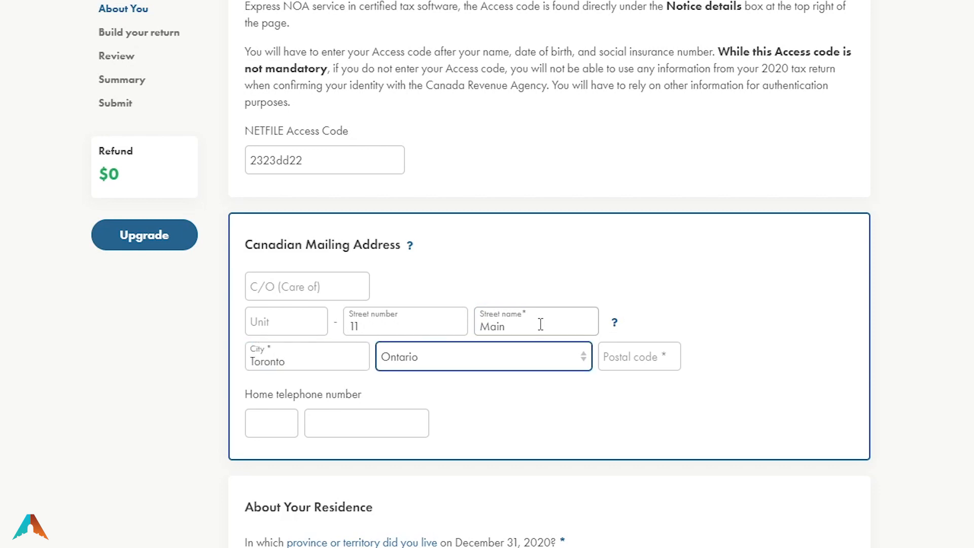
pyautogui.press('Tab')
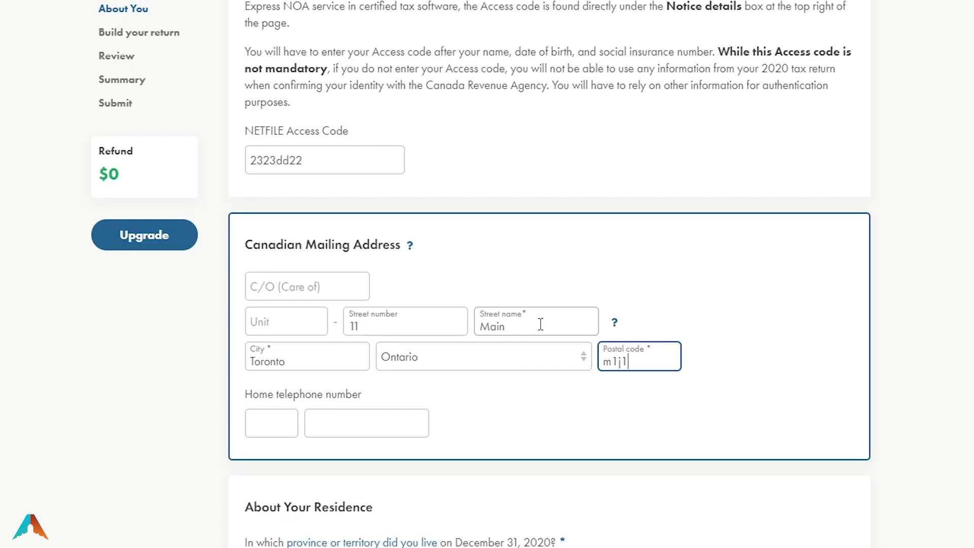
pyautogui.write('2')
pyautogui.press('Tab')
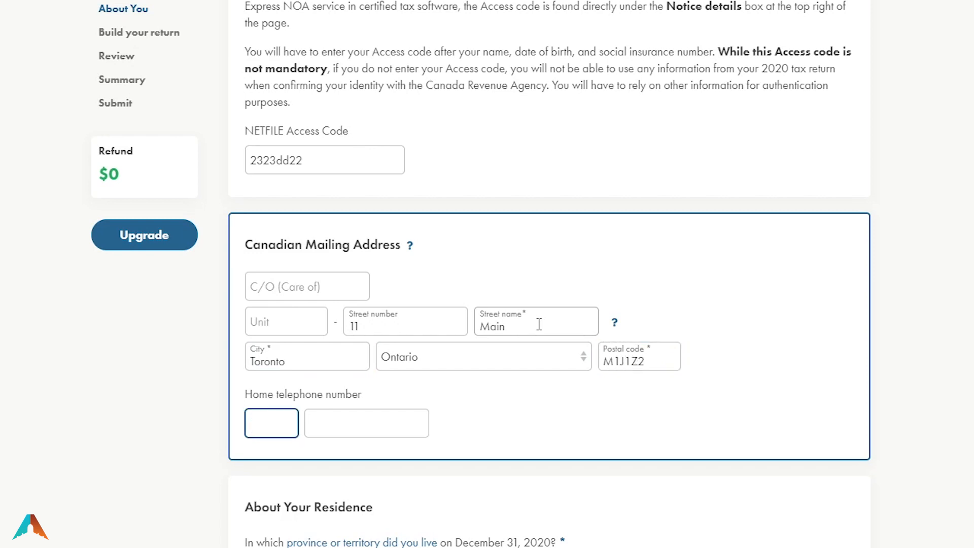
# Enter the home telephone area code and phone number
pyautogui.write('416')
pyautogui.press('Tab')
pyautogui.write('9')
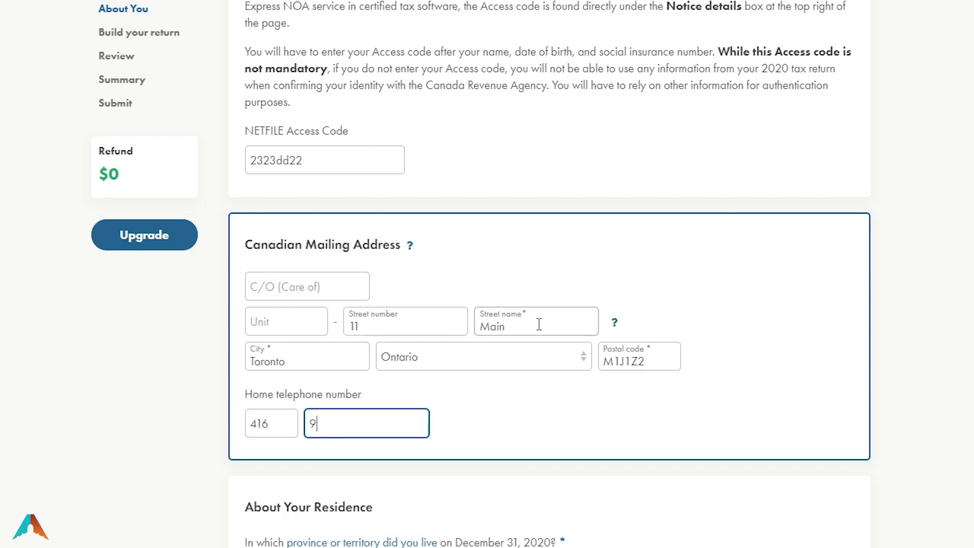
pyautogui.write('999999')
pyautogui.press('Tab')
pyautogui.scroll(-10, 538, 328)
# Set the province of residence on December 31, 2020 to Ontario
pyautogui.click(46, 228)
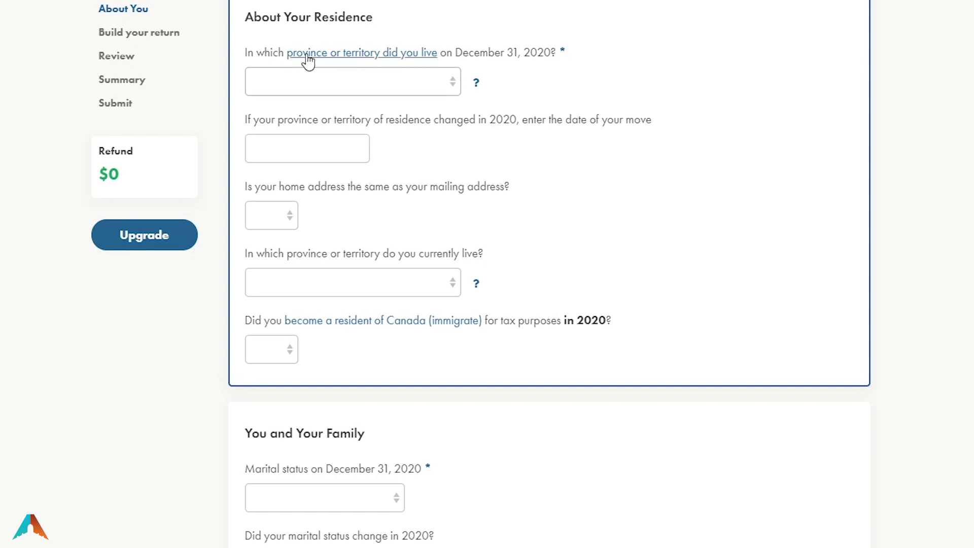
pyautogui.click(396, 84)
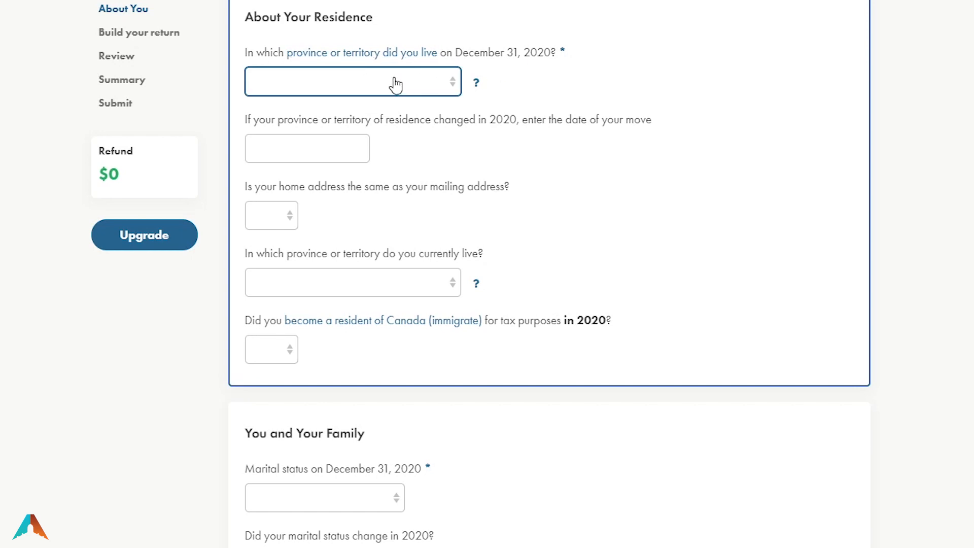
pyautogui.click(328, 175)
pyautogui.moveTo(414, 122); pyautogui.dragTo(602, 123)
pyautogui.click(667, 135)
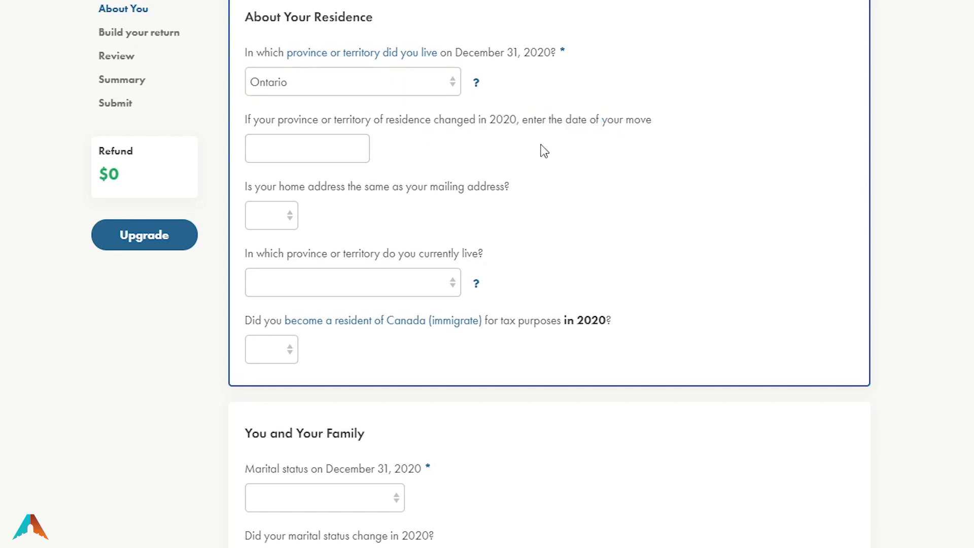
# Answer Yes to same home address, current province Ontario, and No to immigrating in 2020
pyautogui.click(269, 225)
pyautogui.click(268, 245)
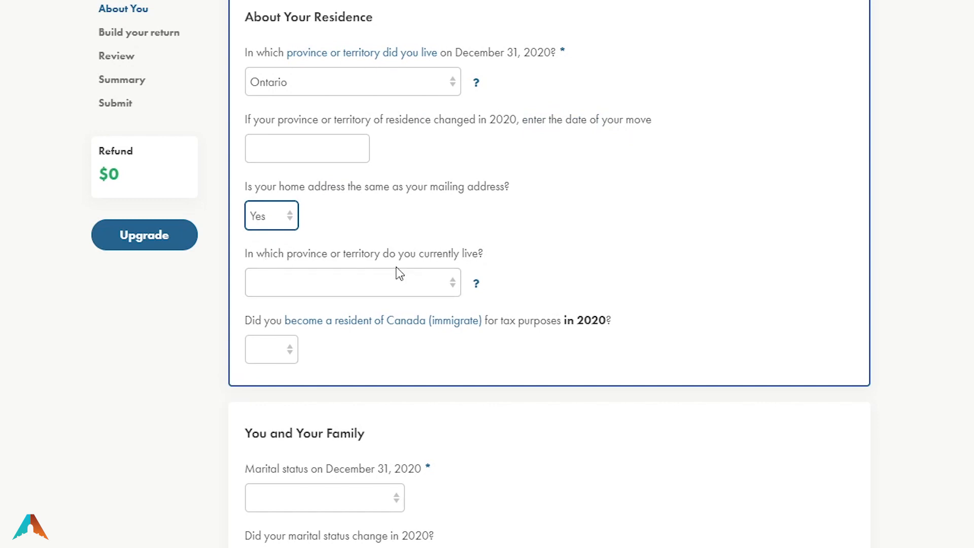
pyautogui.click(347, 288)
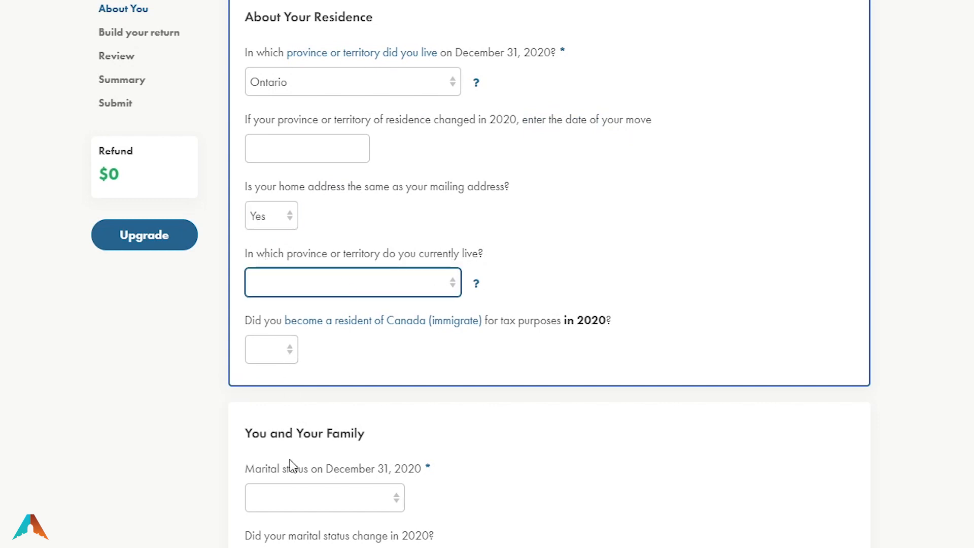
pyautogui.press('o')
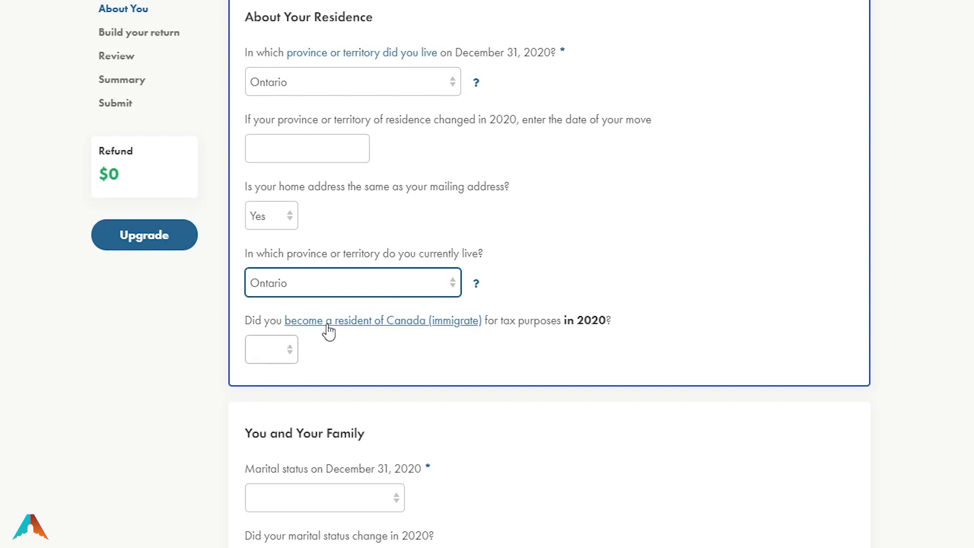
pyautogui.click(266, 360)
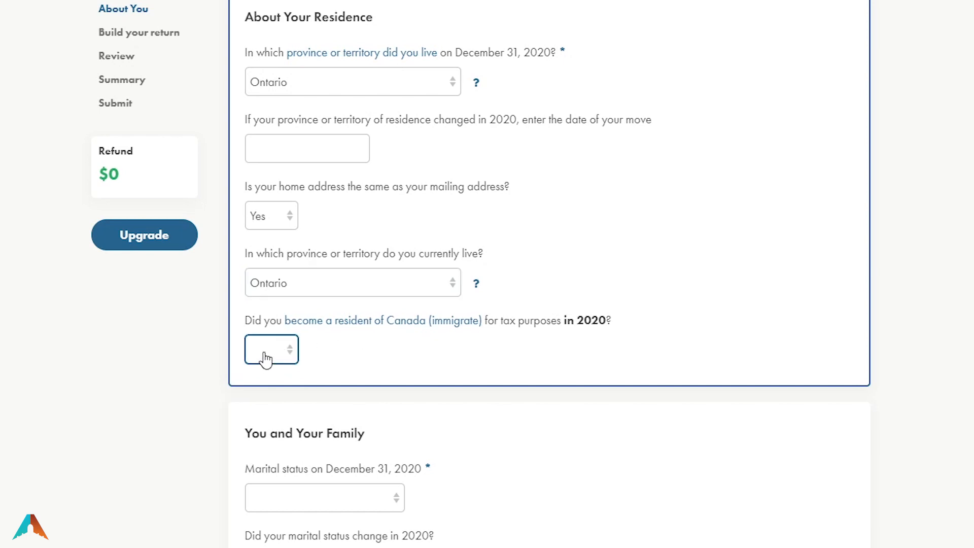
pyautogui.press('n')
pyautogui.scroll(-6, 132, 448)
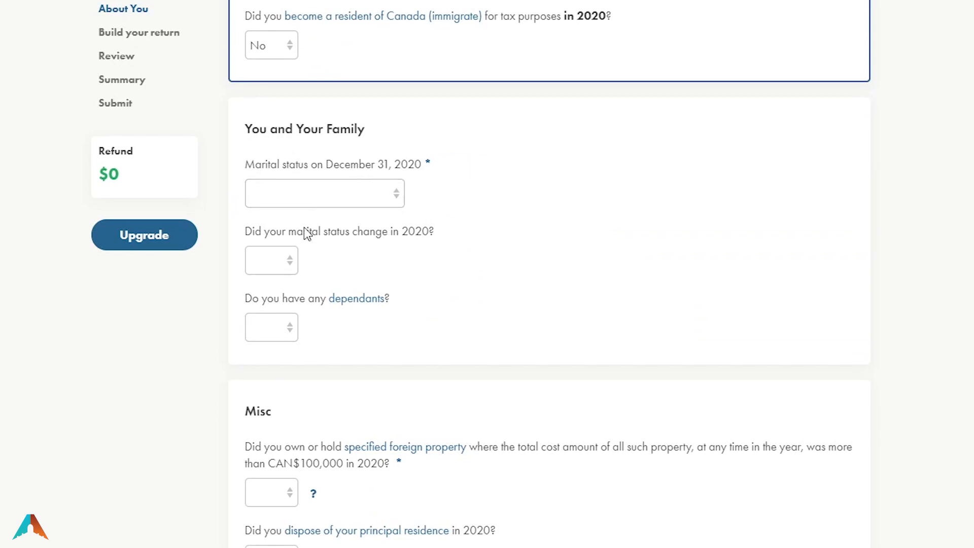
pyautogui.click(365, 199)
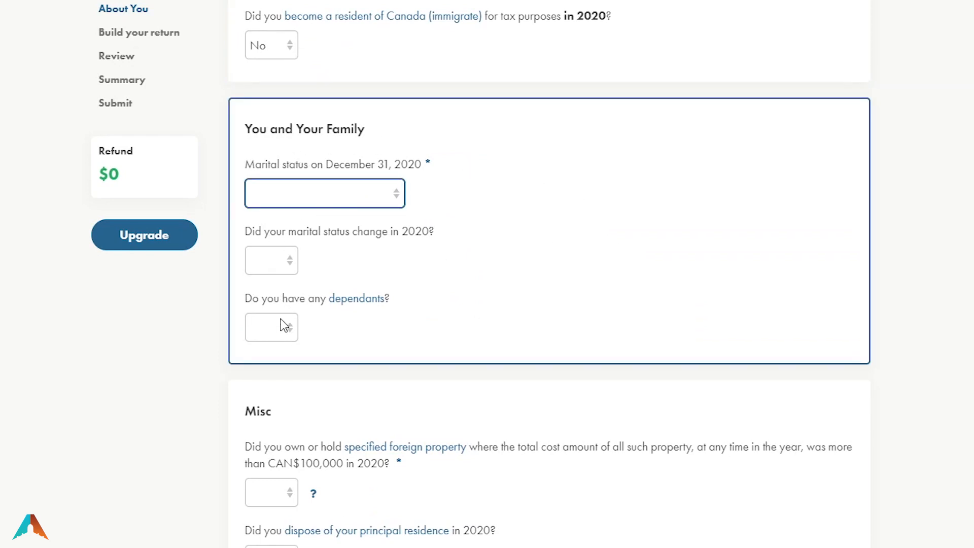
# Set marital status to Single with no status change and no dependants
pyautogui.press('s')
pyautogui.click(277, 261)
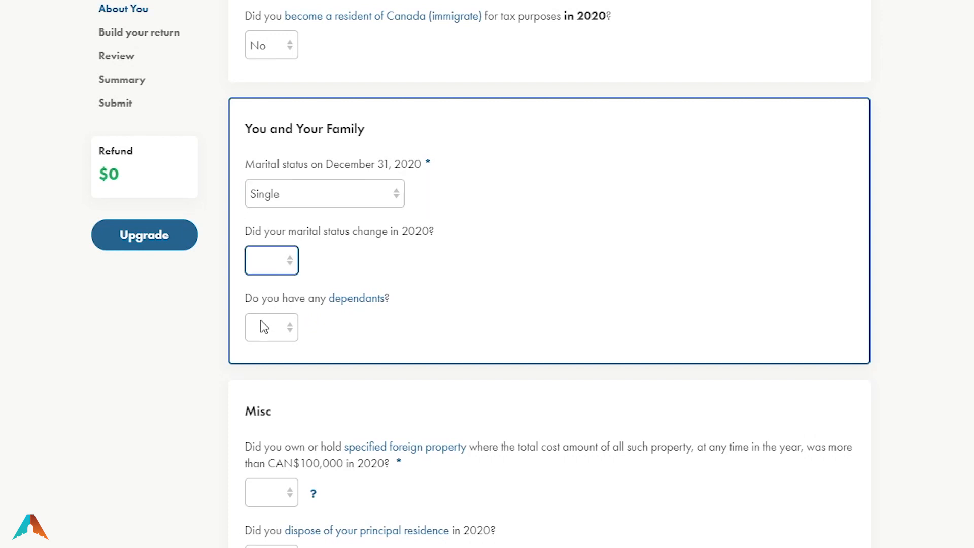
pyautogui.press('n')
pyautogui.click(278, 338)
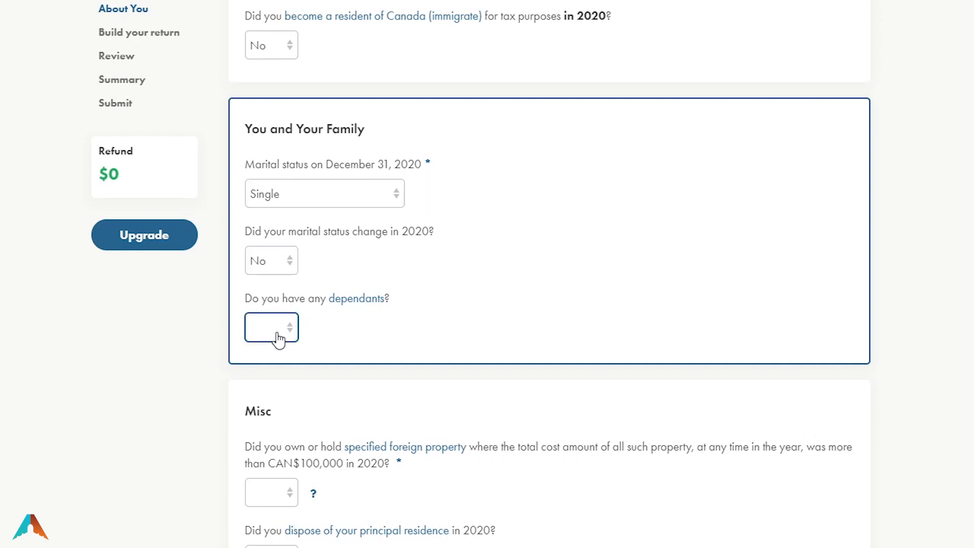
pyautogui.press('n')
pyautogui.scroll(-5, 533, 341)
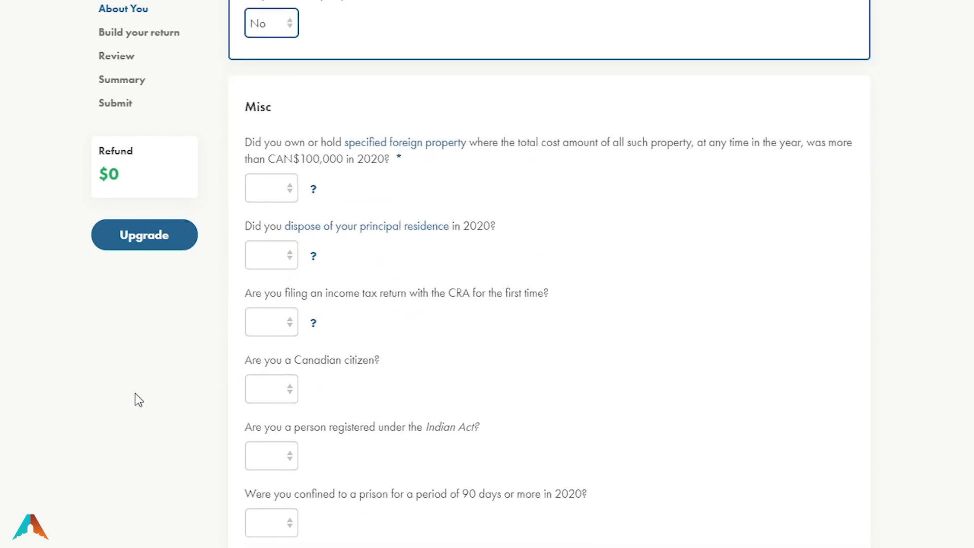
pyautogui.scroll(-1, 136, 397)
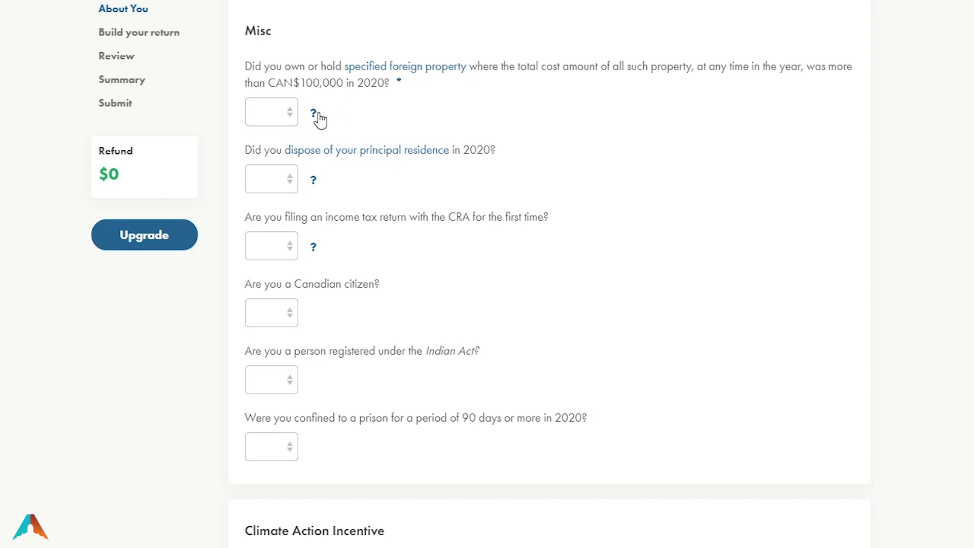
# Answer No to foreign property over CAN$100,000, principal residence disposal, and first-time filing
pyautogui.click(274, 114)
pyautogui.click(274, 164)
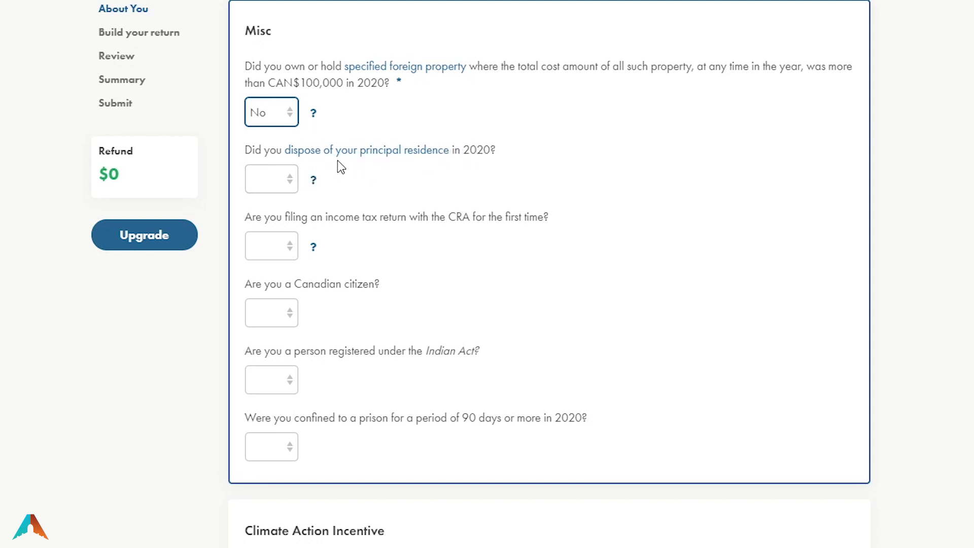
pyautogui.click(275, 185)
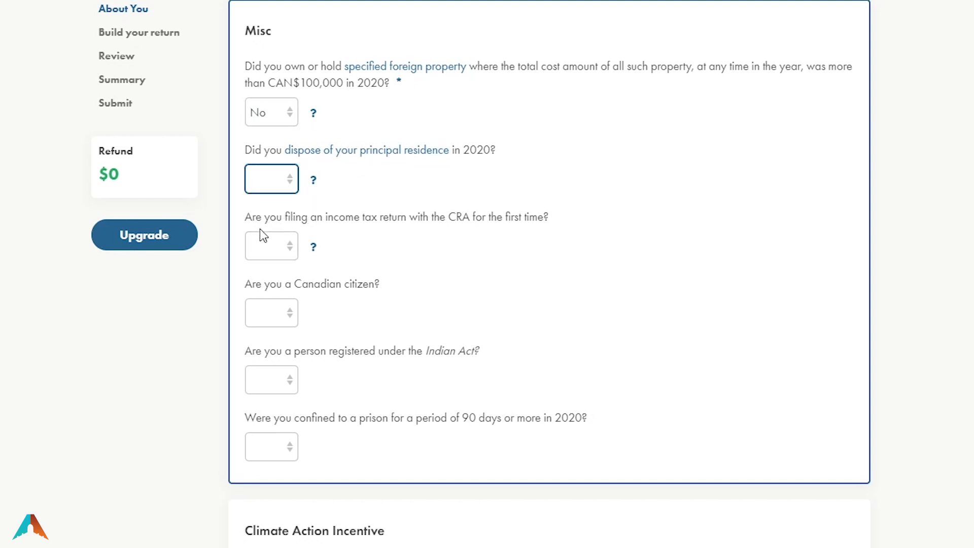
pyautogui.press('n')
pyautogui.click(273, 254)
pyautogui.press('n')
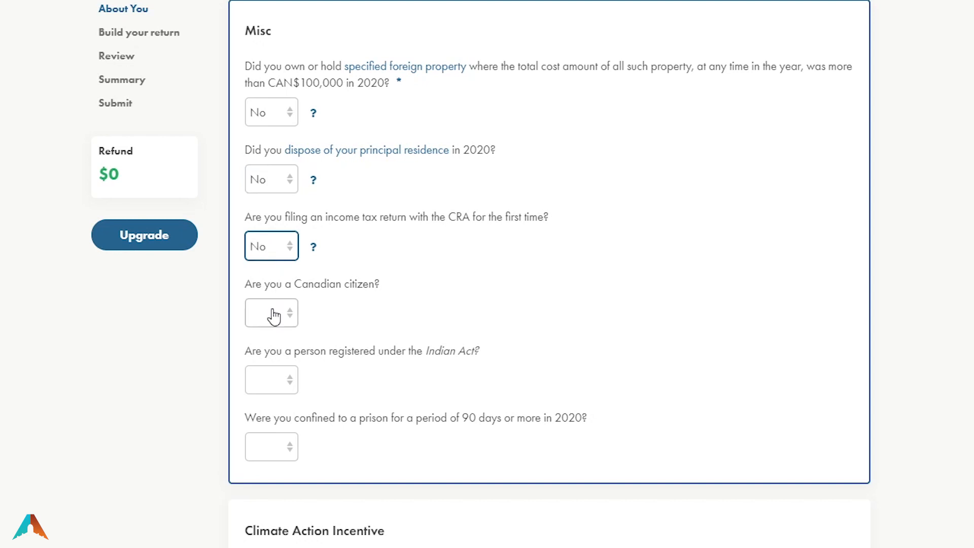
# Answer Yes to Canadian citizen and Elections Canada consent, No to Indian Act and prison
pyautogui.click(277, 307)
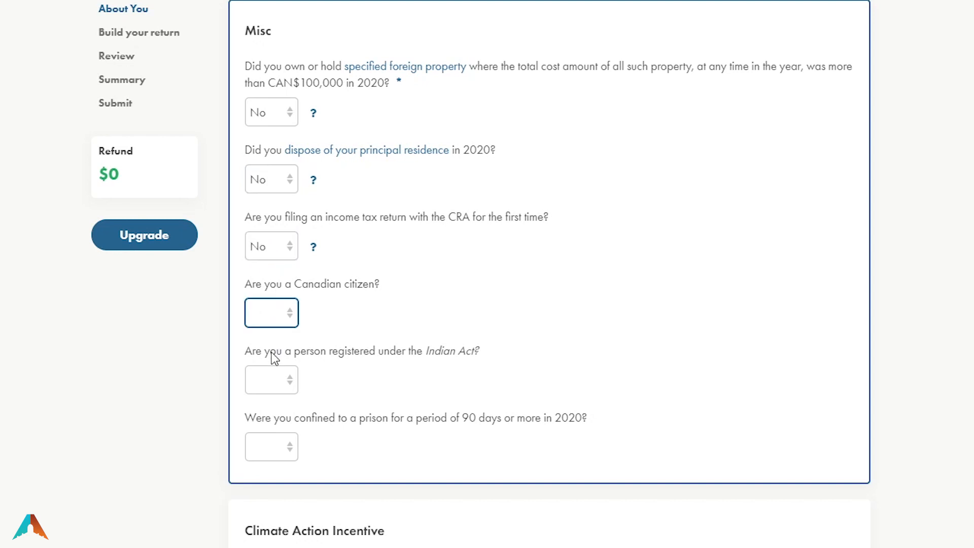
pyautogui.press('y')
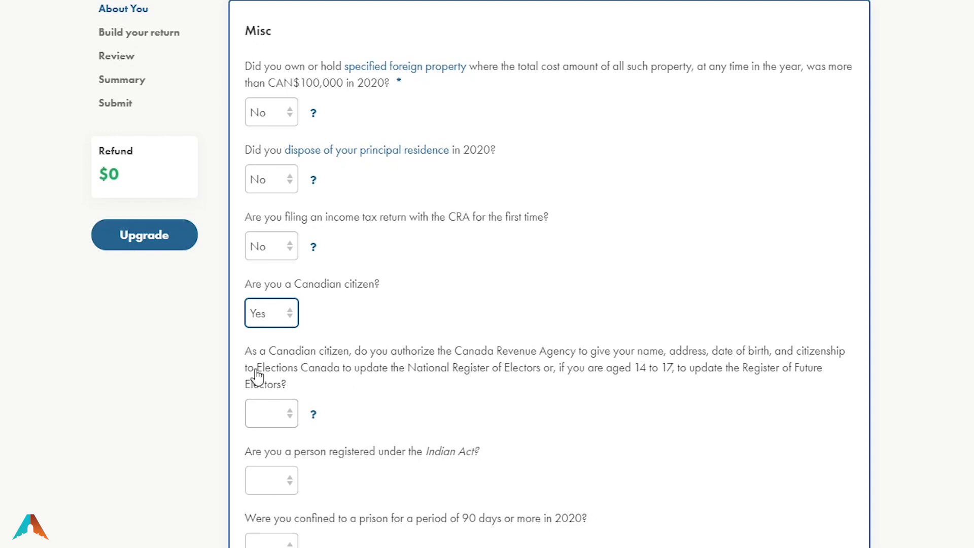
pyautogui.click(268, 427)
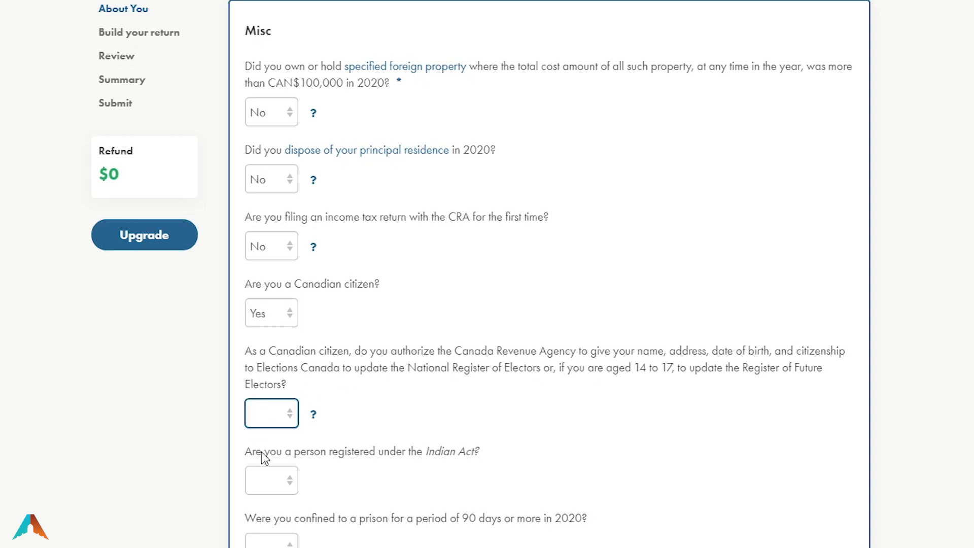
pyautogui.press('y')
pyautogui.scroll(-3, 152, 459)
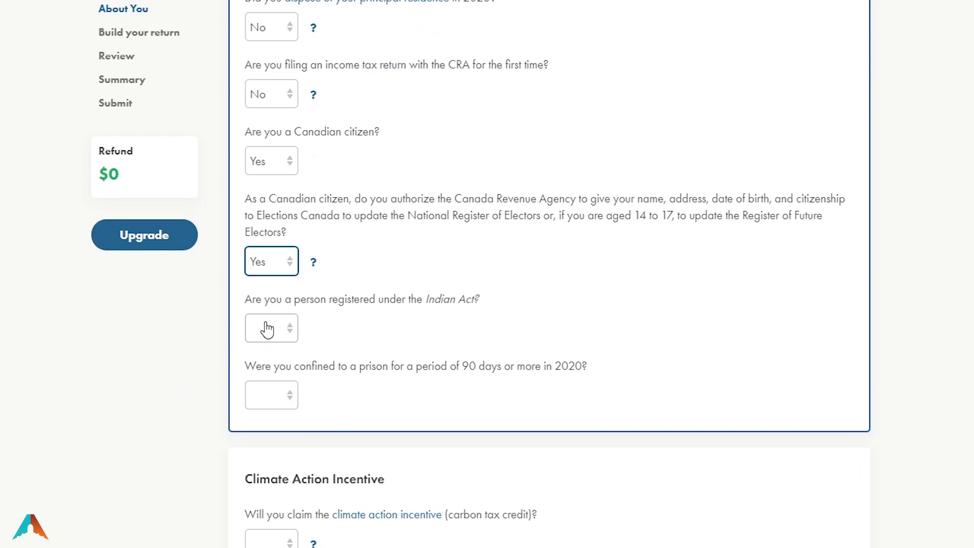
pyautogui.press('Tab')
pyautogui.press('n')
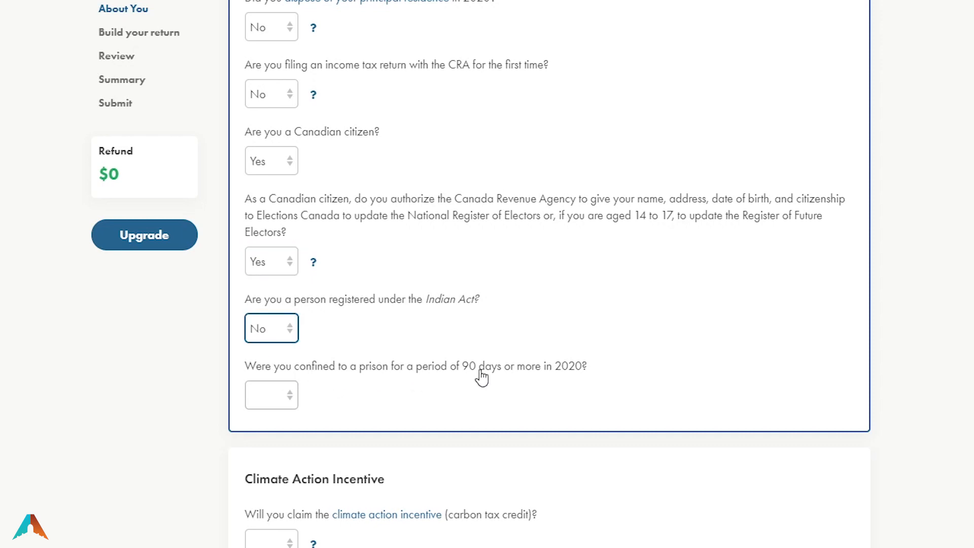
pyautogui.press('Tab')
pyautogui.press('n')
pyautogui.scroll(-7, 146, 452)
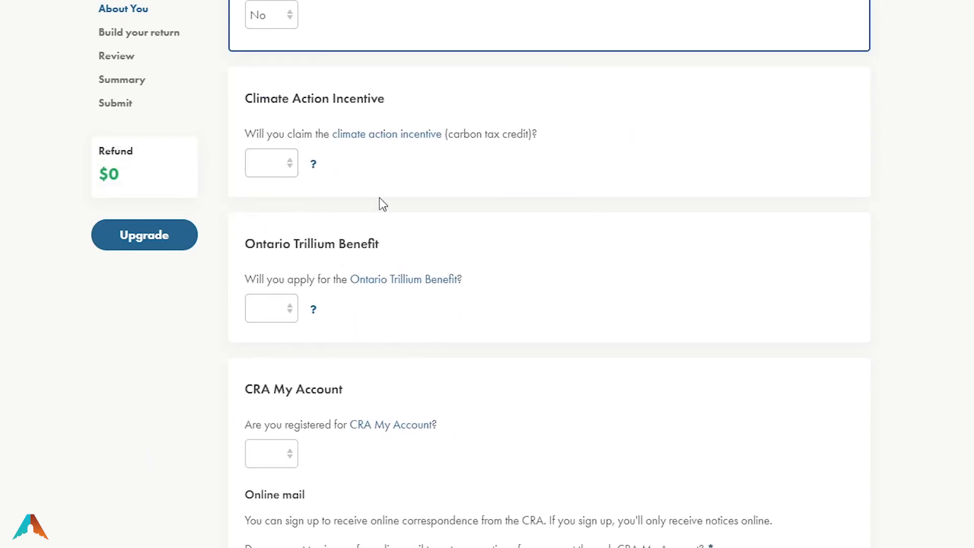
# Claim the climate action incentive, then delete the Climate Action Incentive section it added
pyautogui.click(282, 177)
pyautogui.press('n')
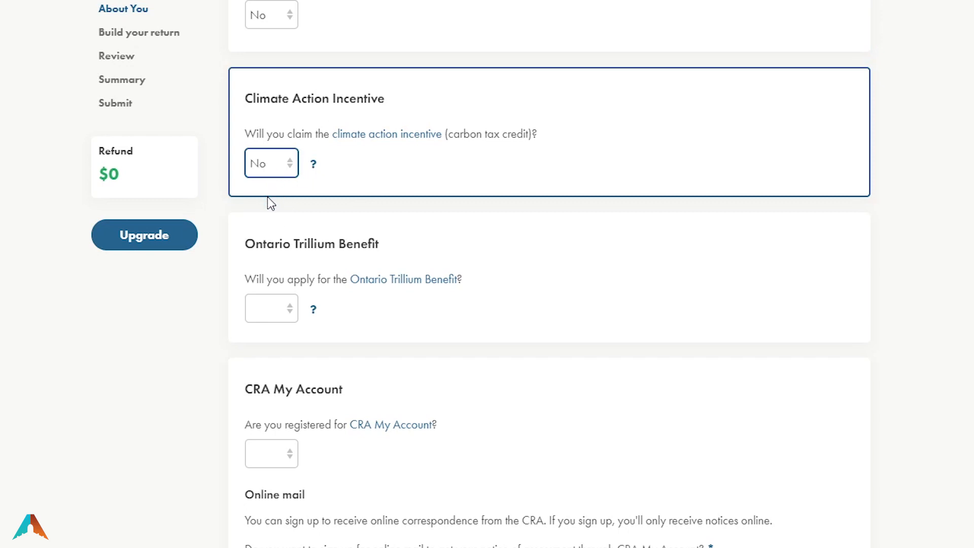
pyautogui.press('y')
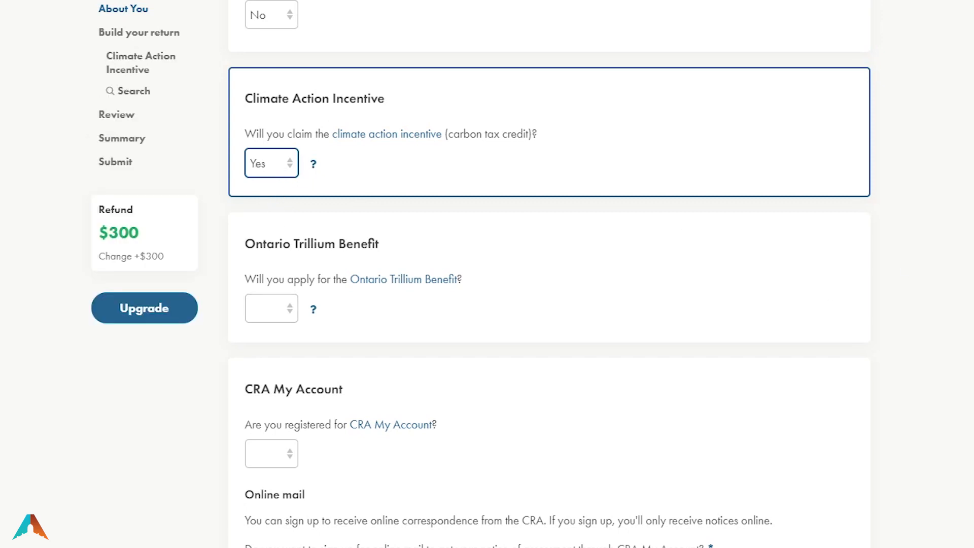
pyautogui.scroll(-11, 397, 239)
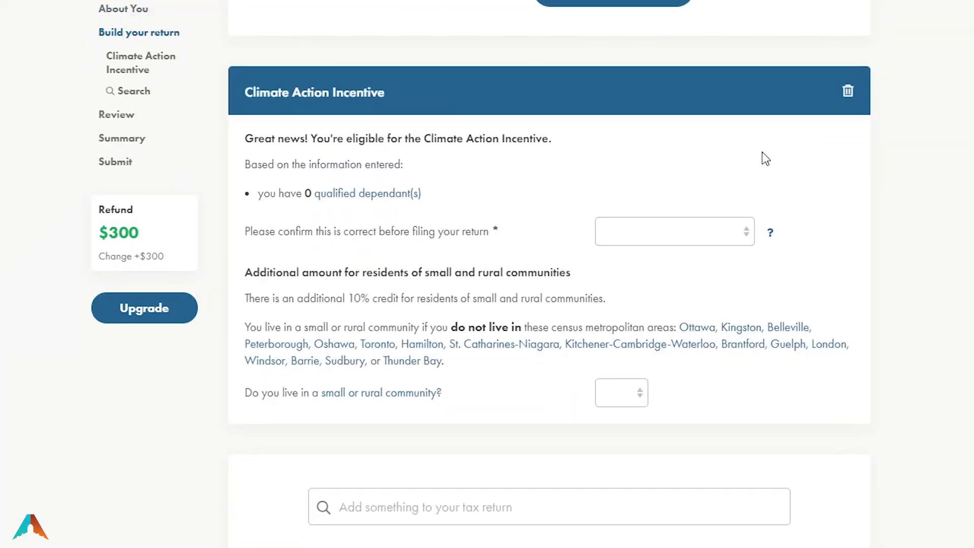
pyautogui.click(845, 95)
pyautogui.click(487, 184)
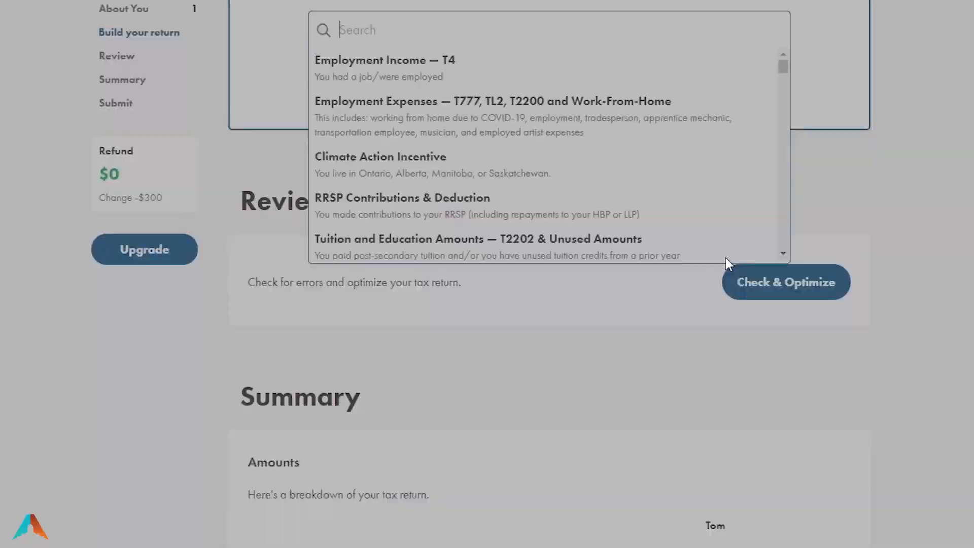
pyautogui.scroll(10, 413, 241)
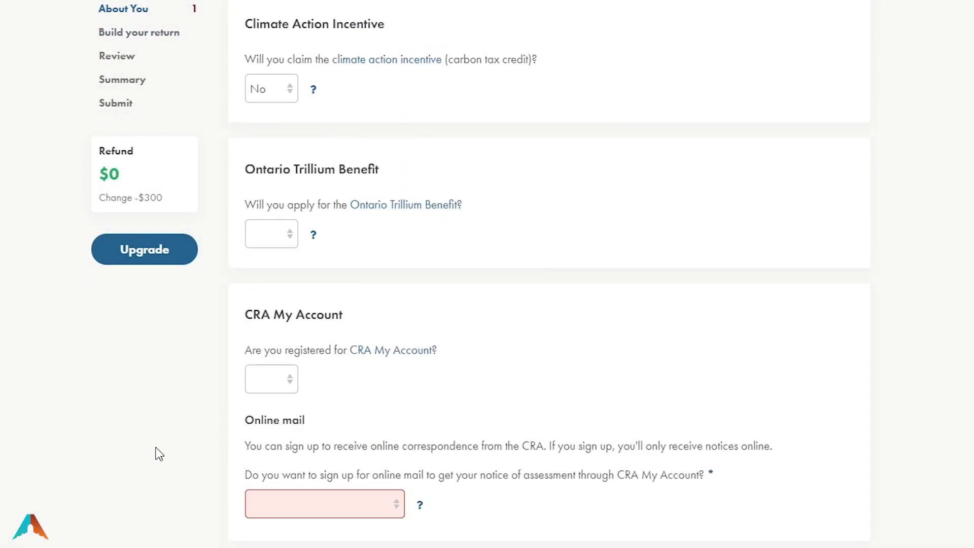
pyautogui.click(261, 88)
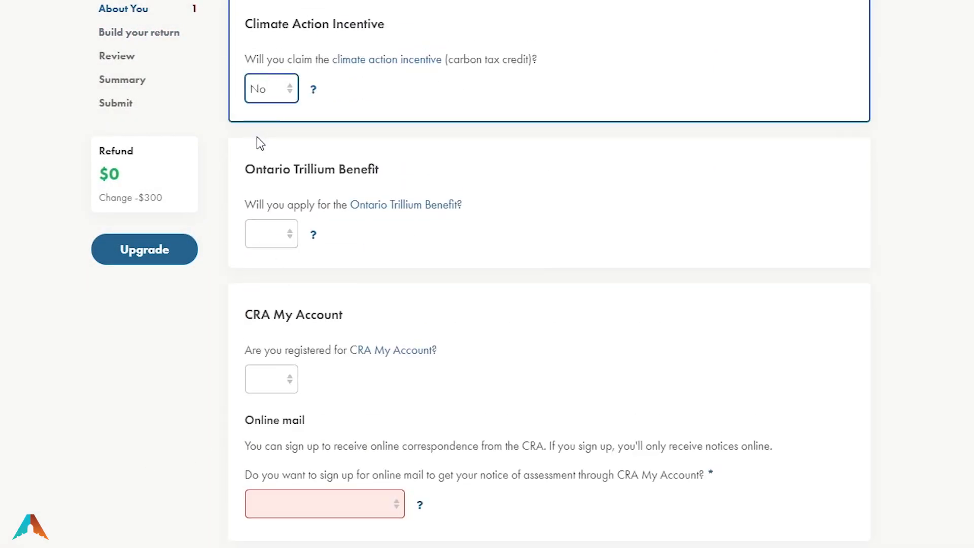
# Answer Yes to the Ontario Trillium Benefit, then change the answer to No
pyautogui.click(273, 243)
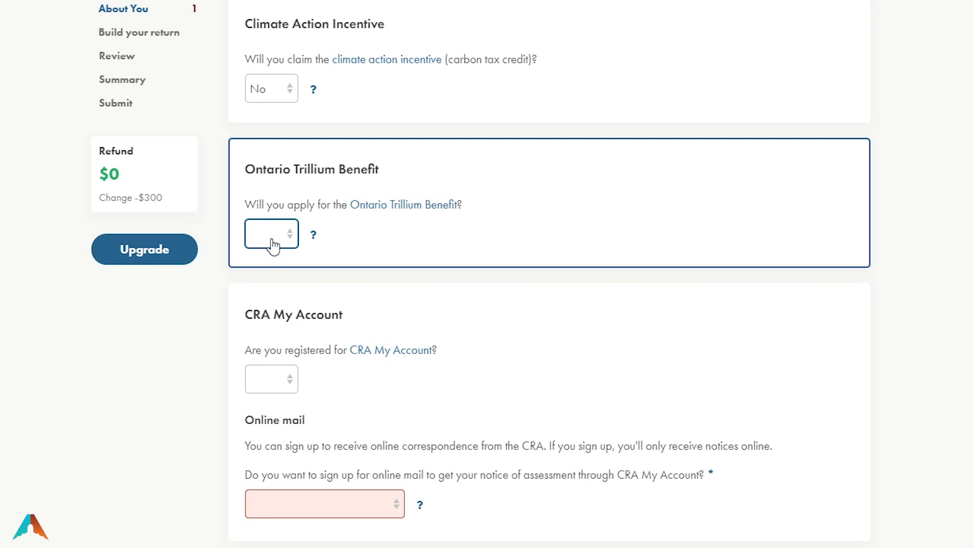
pyautogui.click(274, 276)
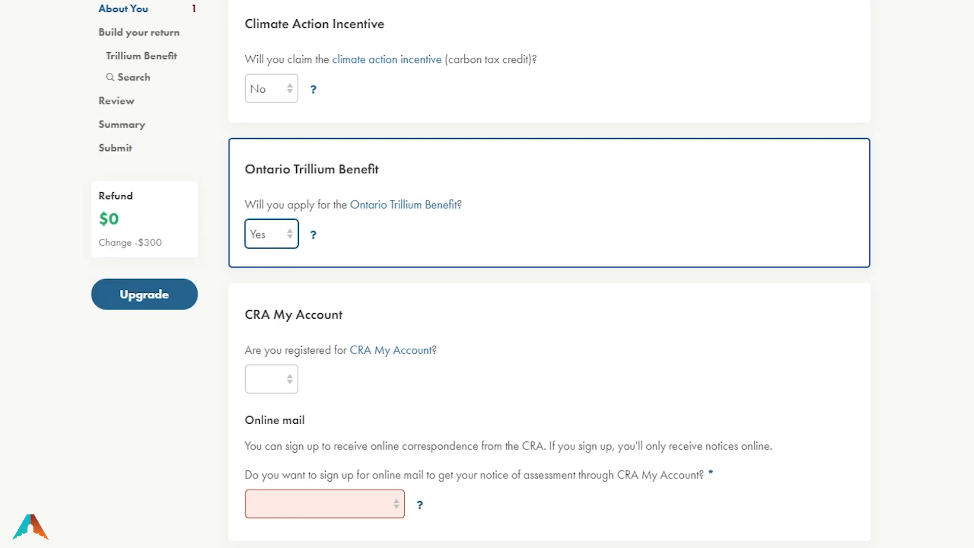
pyautogui.scroll(-20, 550, 274)
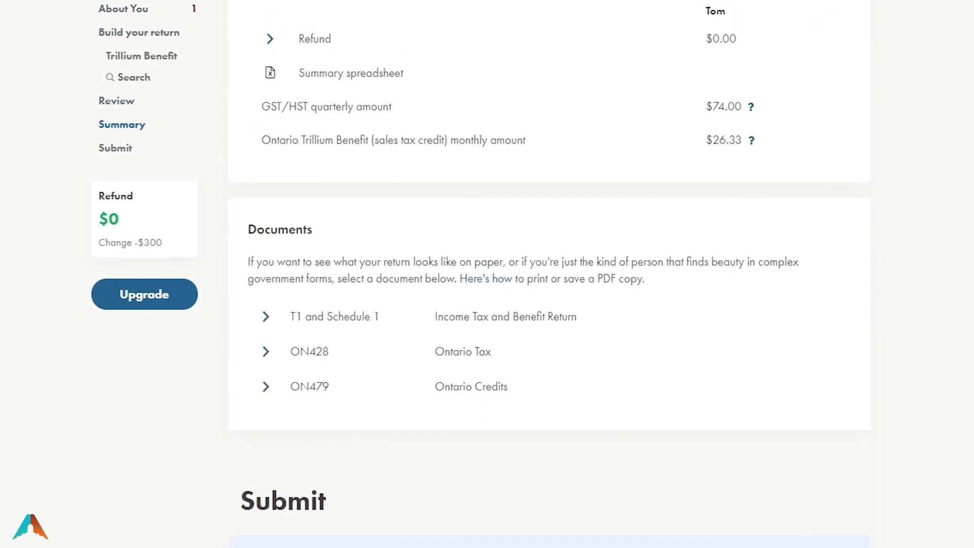
pyautogui.scroll(20, 398, 363)
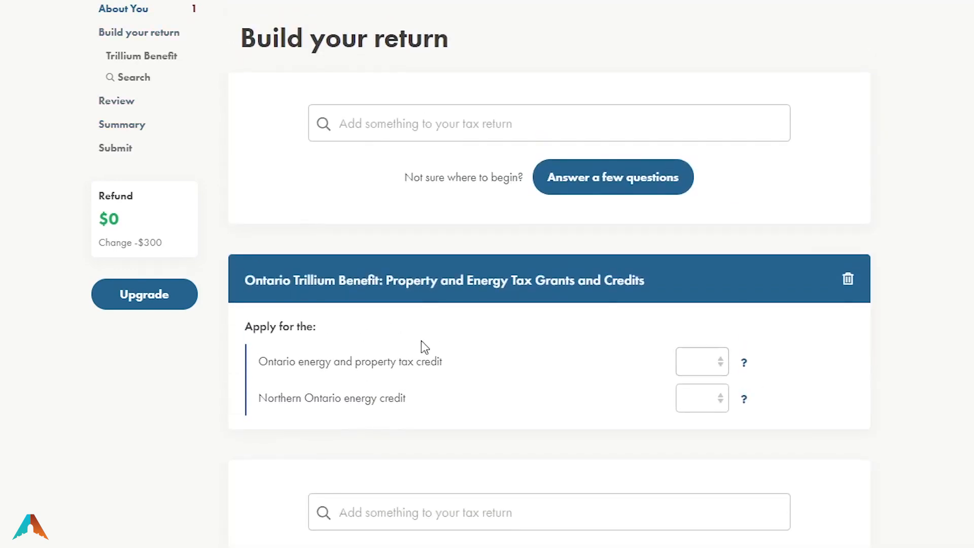
pyautogui.scroll(12, 594, 350)
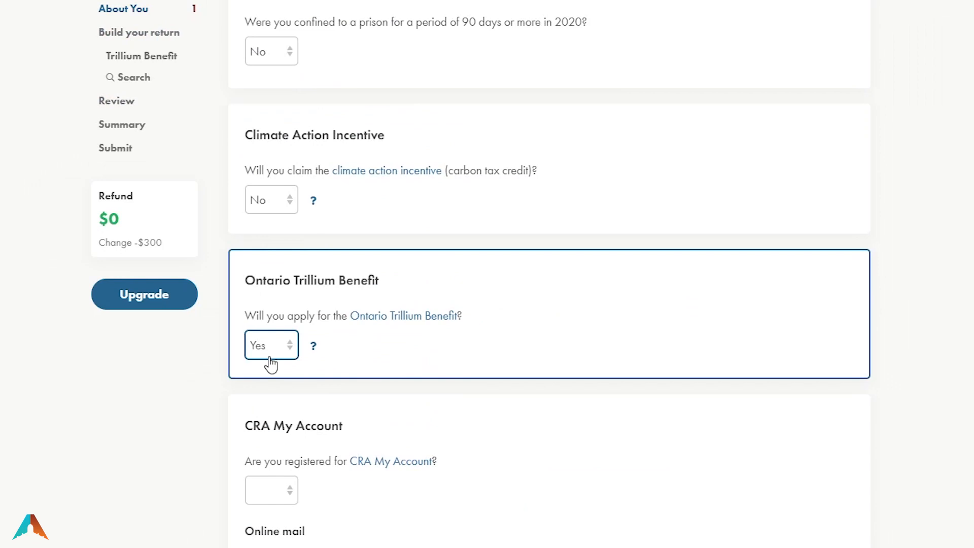
pyautogui.click(255, 404)
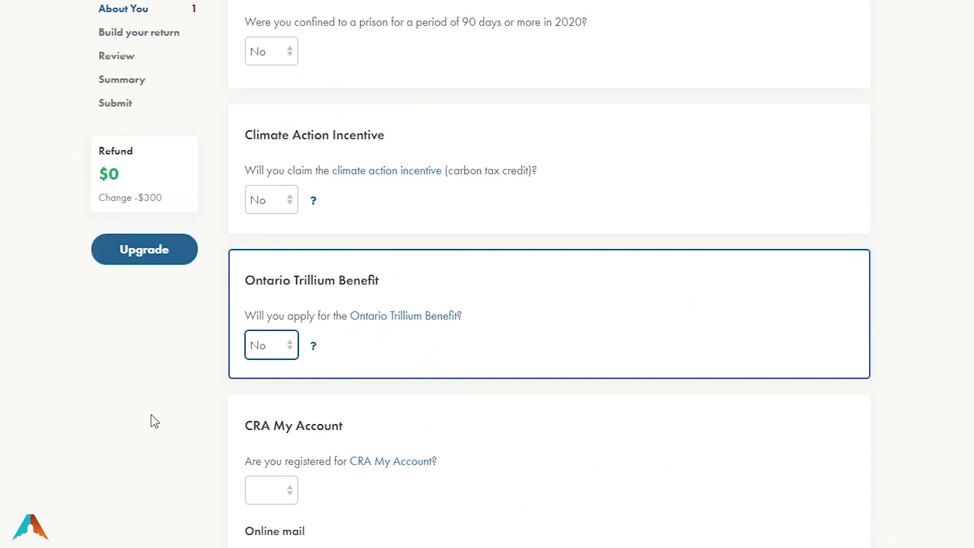
pyautogui.scroll(-4, 152, 412)
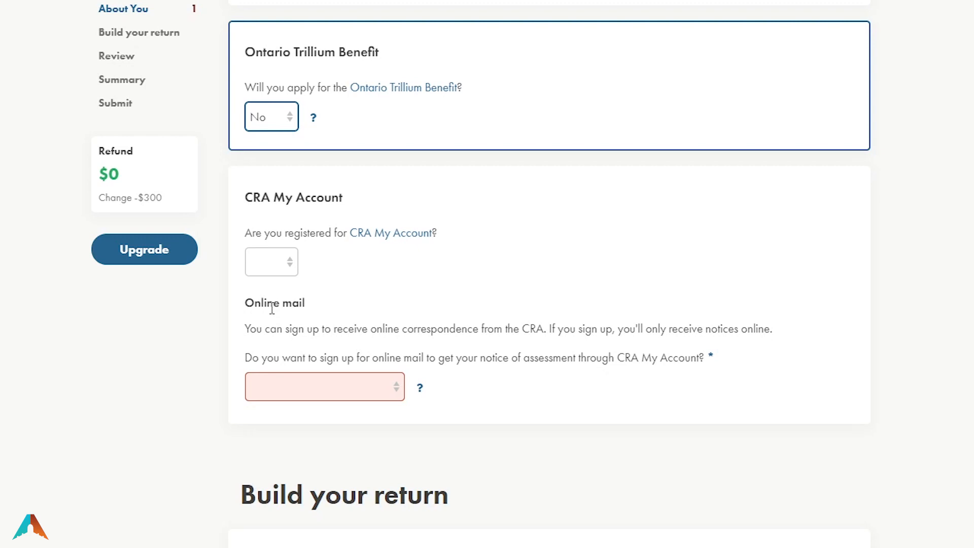
# Answer No to CRA My Account and sign up for online mail, accepting the terms
pyautogui.scroll(-7, 175, 371)
pyautogui.scroll(7, 185, 386)
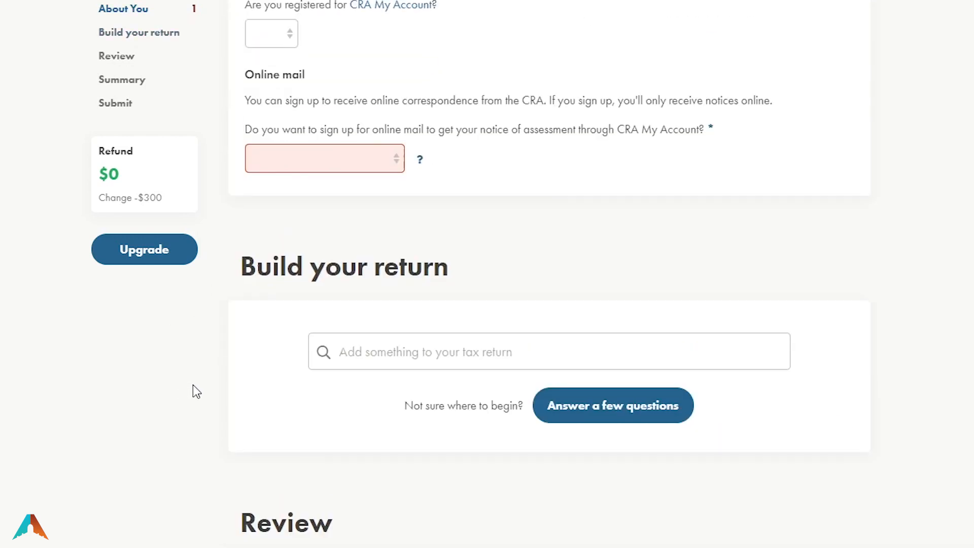
pyautogui.scroll(5, 305, 132)
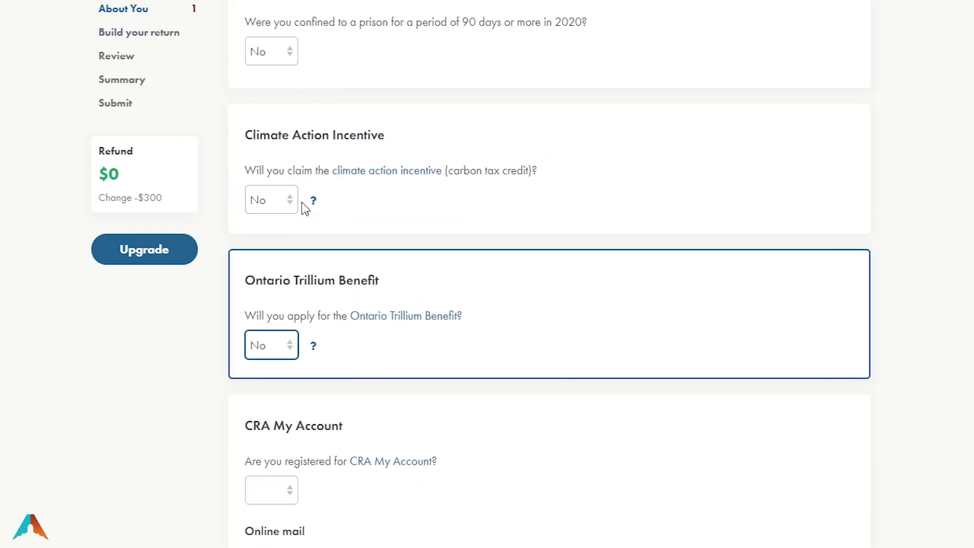
pyautogui.scroll(-3, 256, 481)
pyautogui.click(269, 347)
pyautogui.press('n')
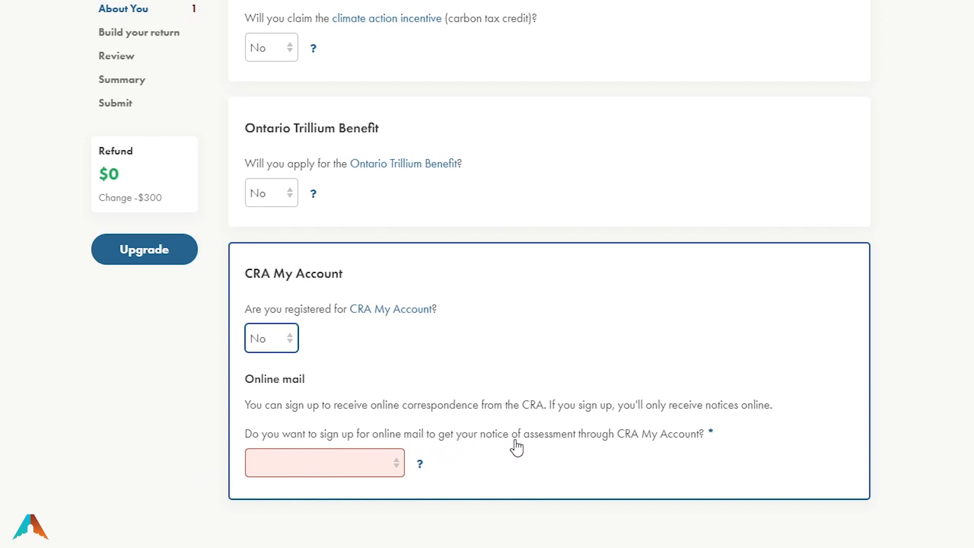
pyautogui.press('Tab')
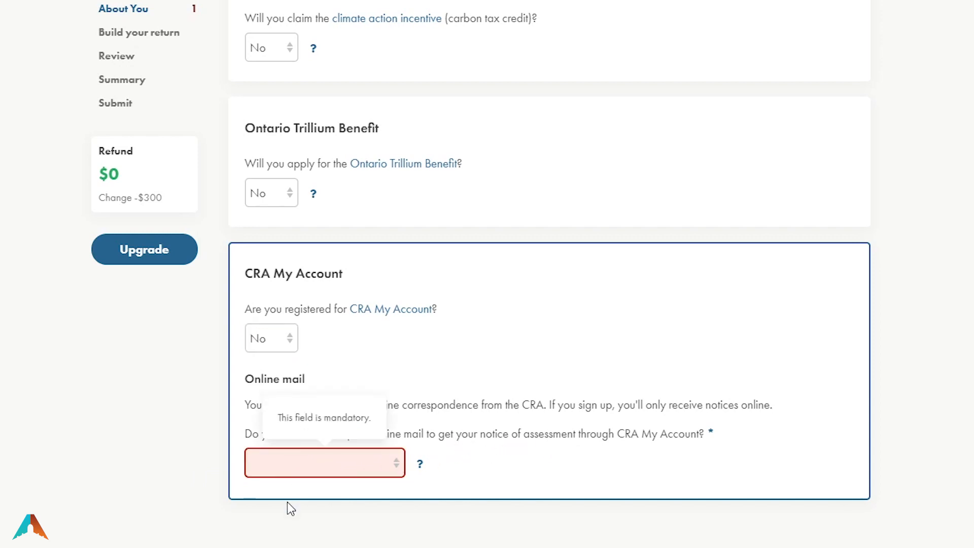
pyautogui.press('Down')
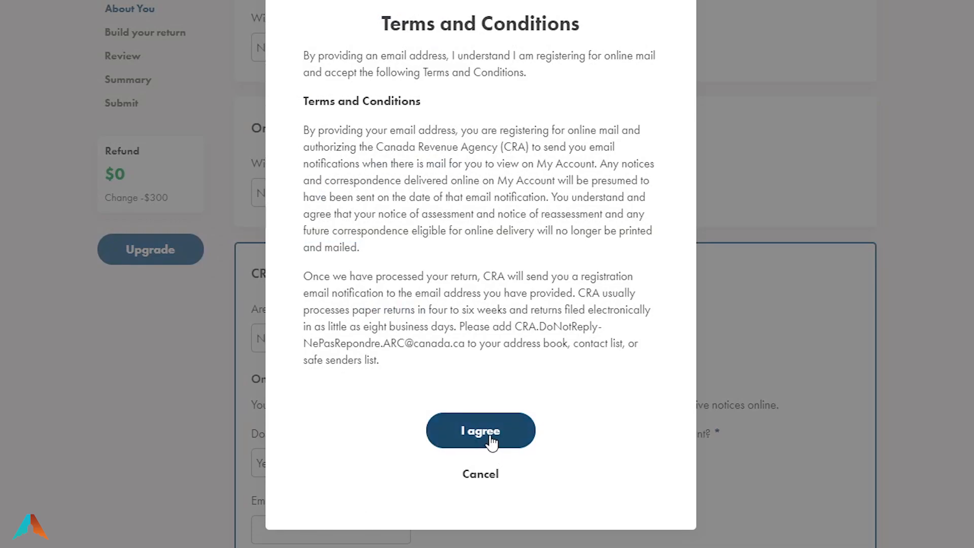
pyautogui.click(491, 439)
# Fill in the email address and confirm it in the second email field
pyautogui.click(290, 532)
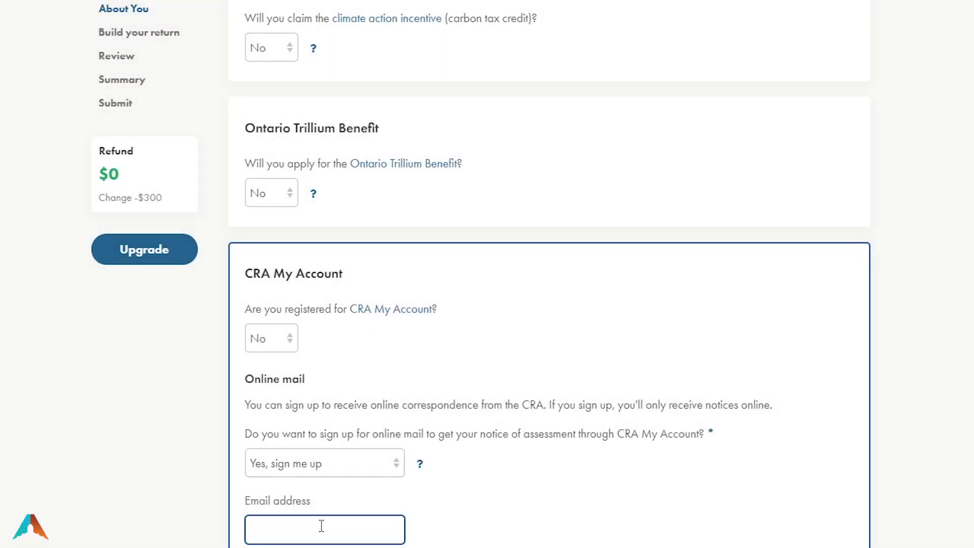
pyautogui.scroll(15, 526, 367)
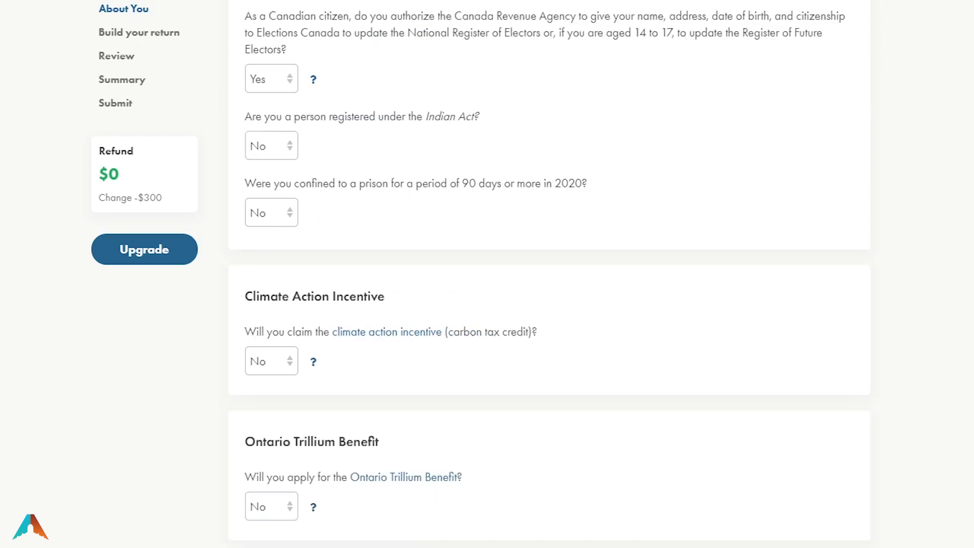
pyautogui.scroll(15, 550, 274)
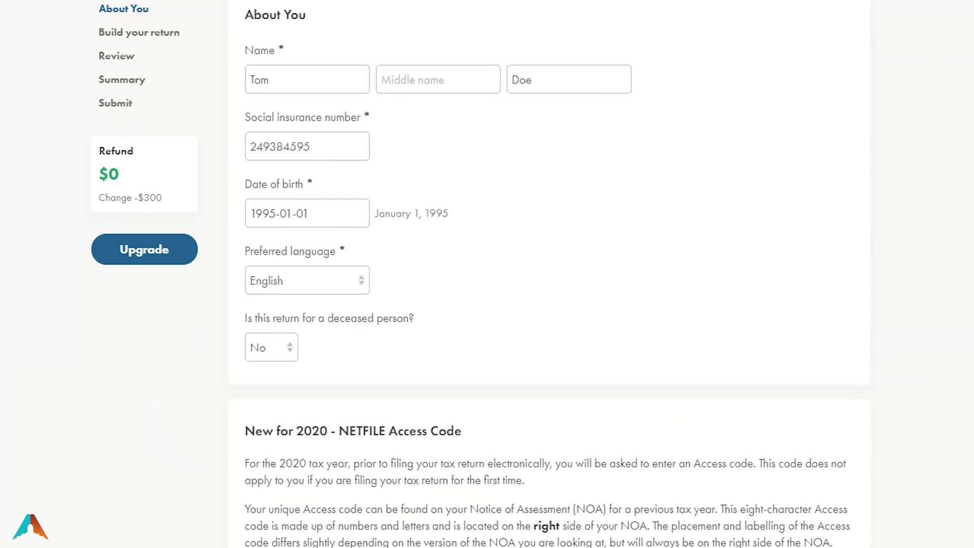
pyautogui.scroll(1, 550, 274)
pyautogui.scroll(-15, 549, 274)
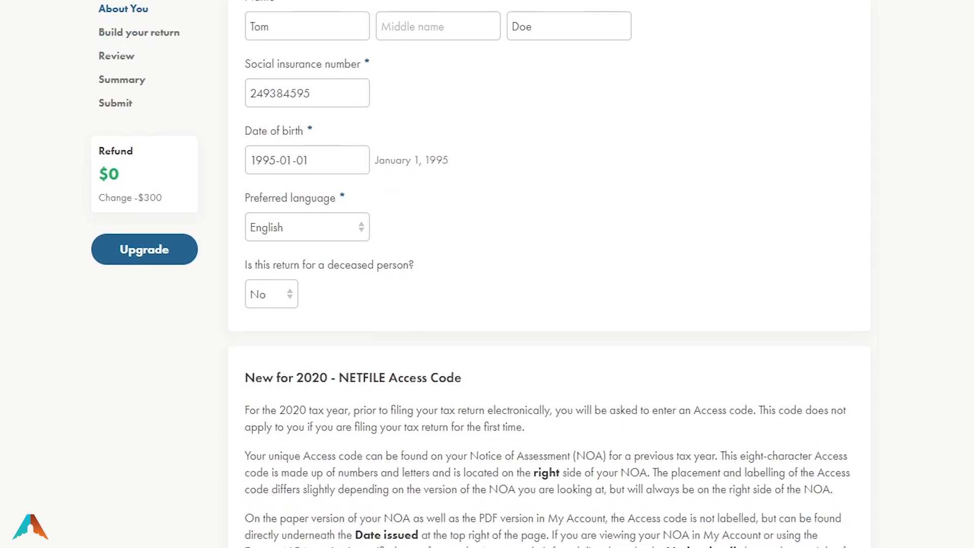
pyautogui.scroll(2, 549, 274)
pyautogui.scroll(-20, 549, 274)
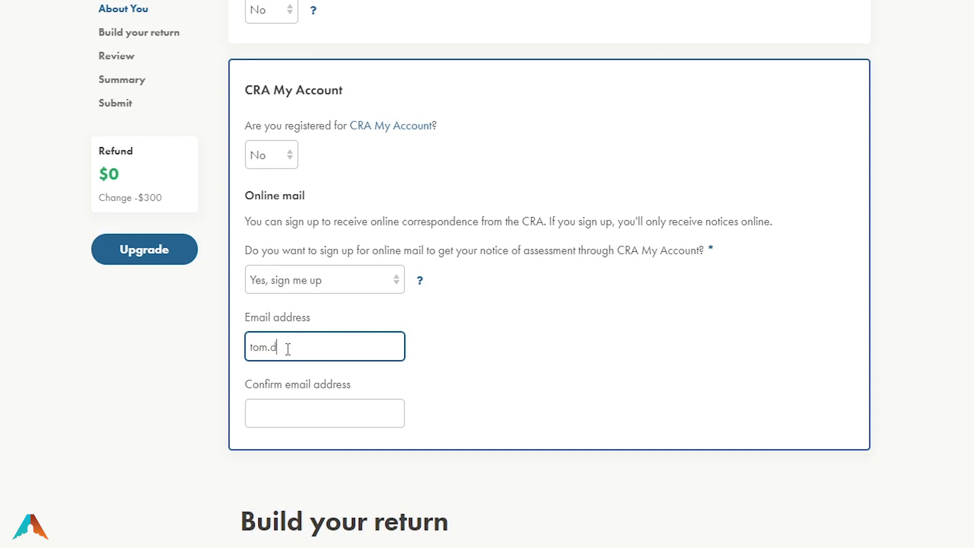
pyautogui.write('om')
pyautogui.press('Tab')
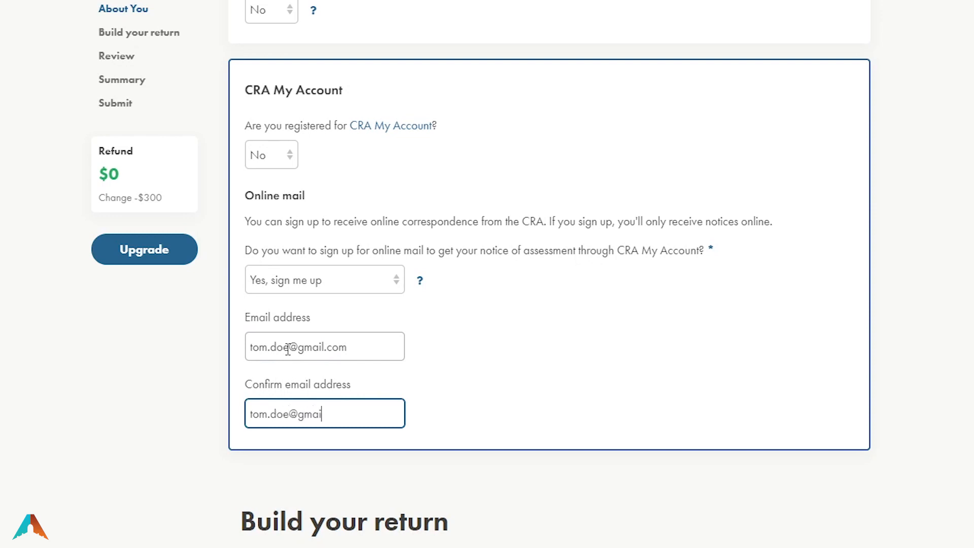
pyautogui.scroll(-9, 311, 372)
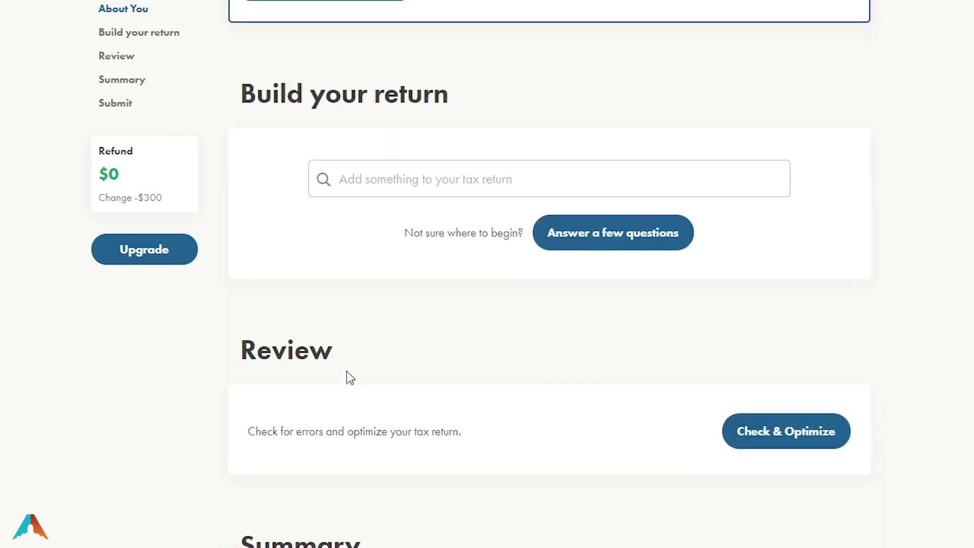
pyautogui.scroll(-2, 550, 274)
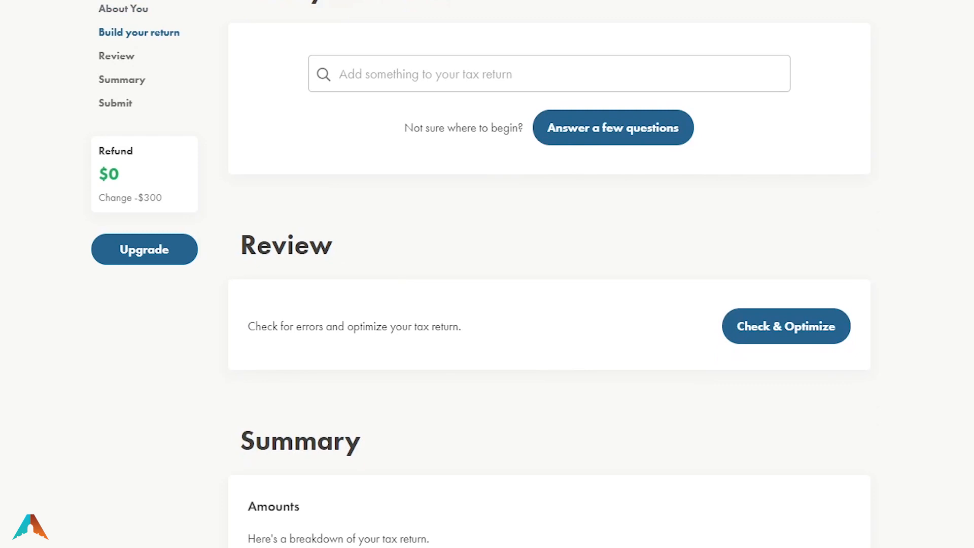
pyautogui.scroll(-14, 550, 274)
pyautogui.scroll(3, 549, 274)
pyautogui.scroll(20, 949, 443)
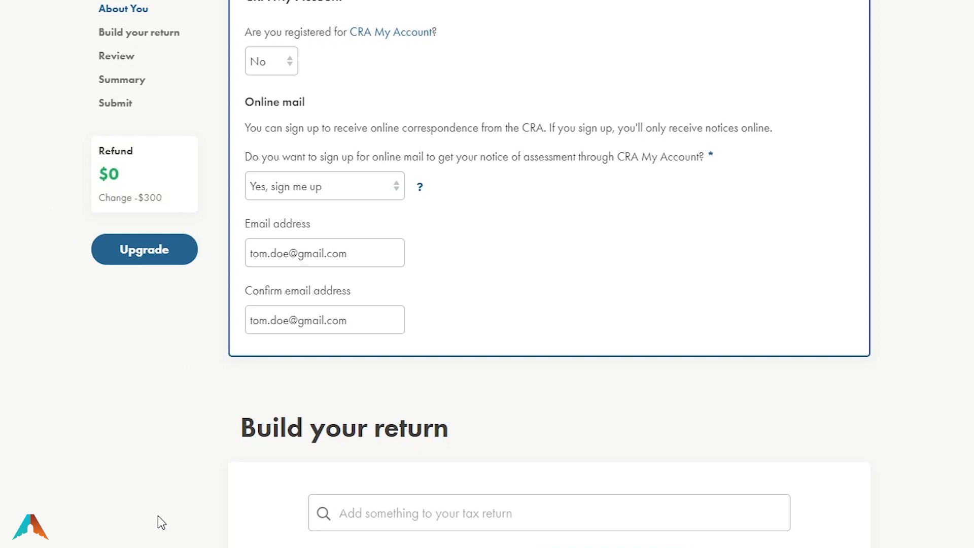
# Open the 'Add something to your tax return' list under Build your return, led by Employment Income — T4
pyautogui.scroll(-5, 154, 537)
pyautogui.moveTo(247, 194); pyautogui.dragTo(460, 193)
pyautogui.click(508, 189)
pyautogui.tripleClick(349, 205)
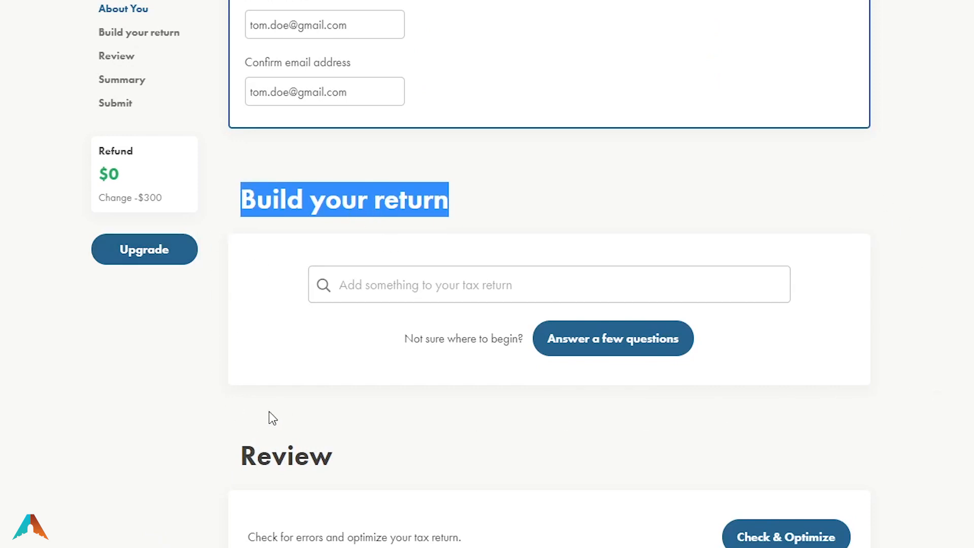
pyautogui.click(353, 285)
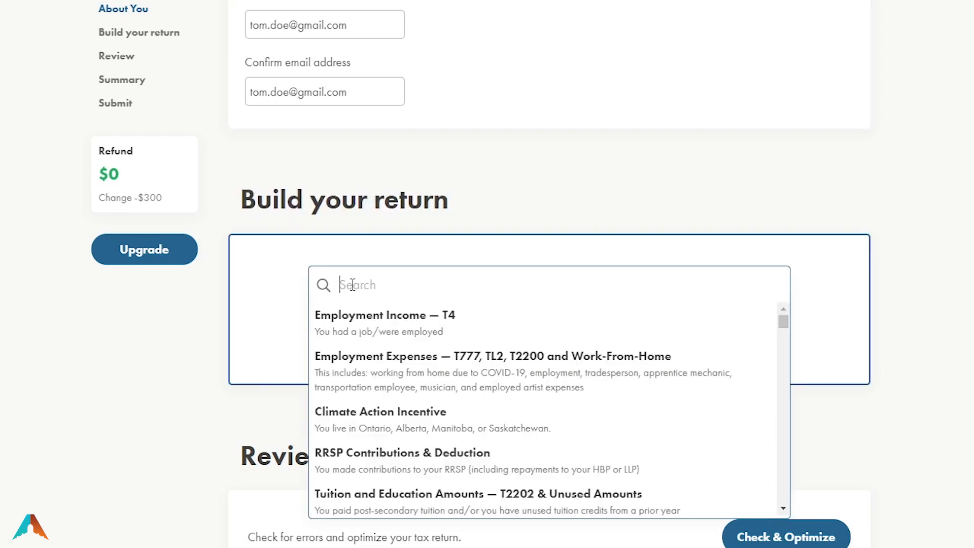
pyautogui.scroll(-3, 379, 355)
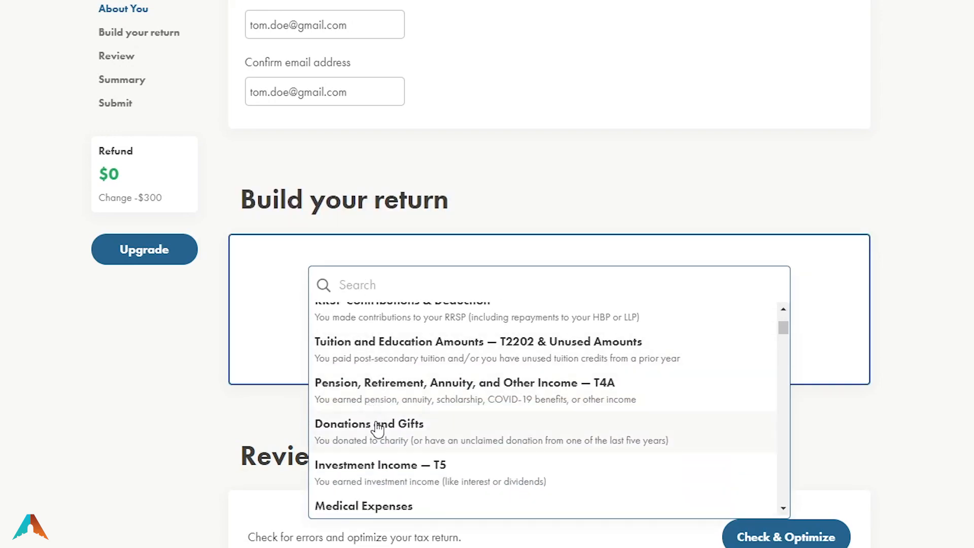
pyautogui.scroll(2, 374, 426)
pyautogui.scroll(-6, 381, 432)
pyautogui.moveTo(784, 337); pyautogui.dragTo(766, 313)
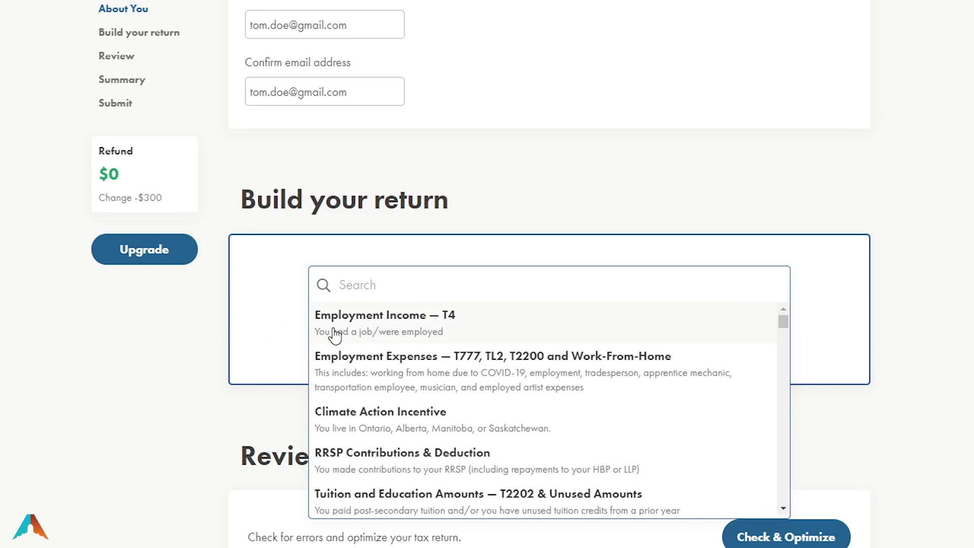
# Add an Employment Income T4 slip to the return
pyautogui.click(406, 330)
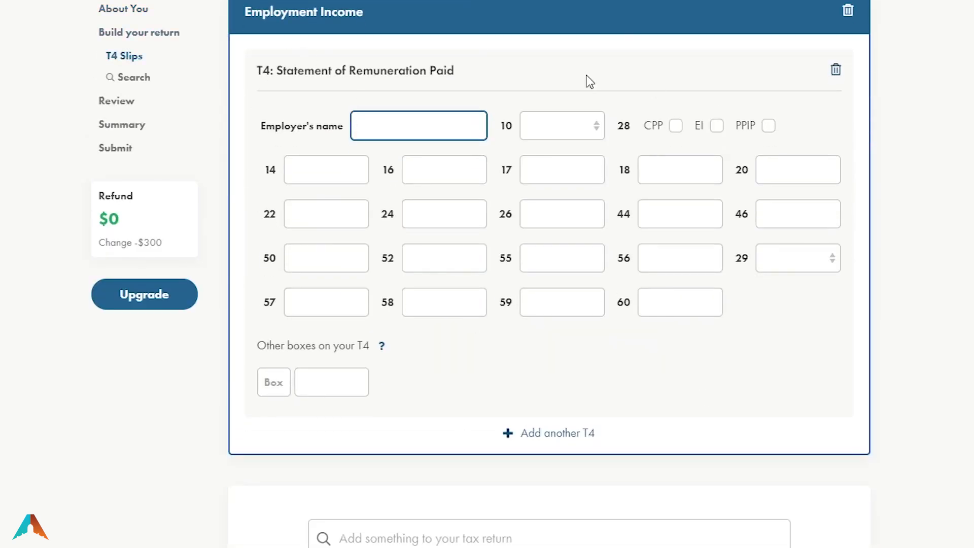
pyautogui.scroll(10, 650, 312)
pyautogui.scroll(-3, 570, 405)
# Add the RRSP Contributions & Deduction section to the return
pyautogui.click(392, 386)
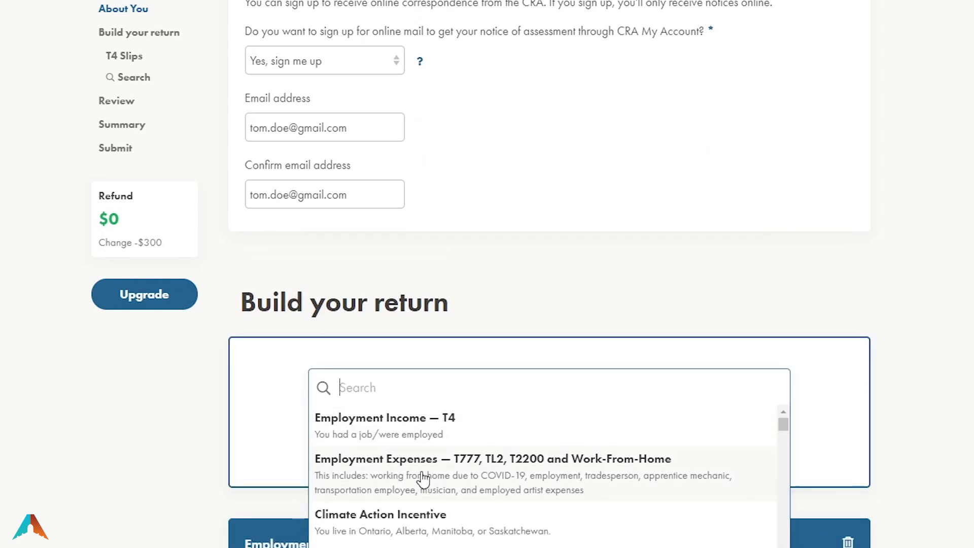
pyautogui.scroll(-1, 421, 495)
pyautogui.scroll(-1, 421, 495)
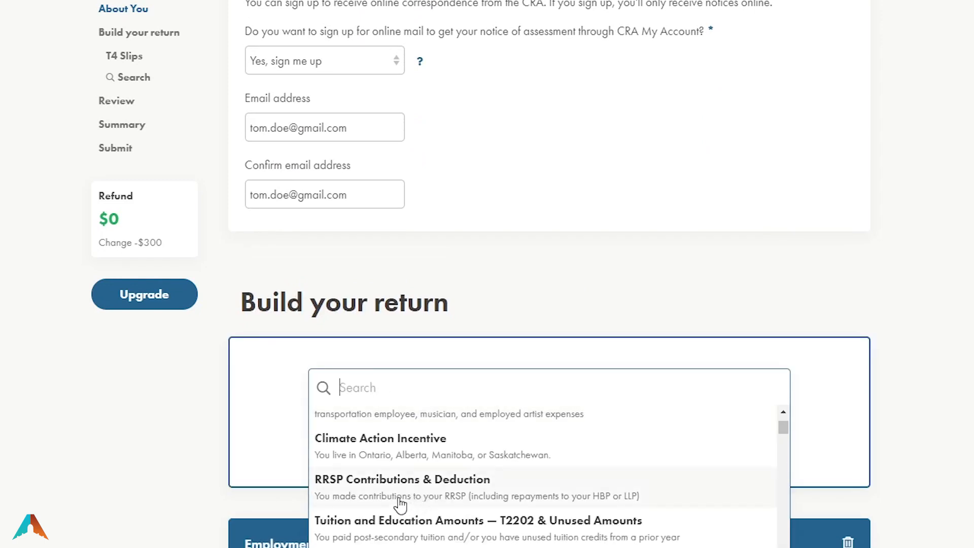
pyautogui.click(363, 493)
pyautogui.scroll(10, 77, 467)
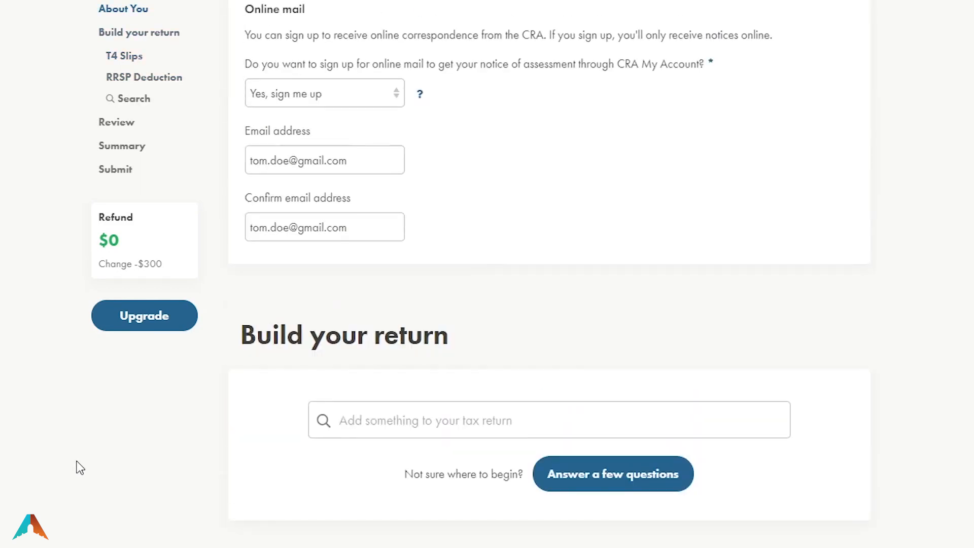
# Add the Interest Paid on Student Loans section from the add-items list
pyautogui.click(428, 421)
pyautogui.scroll(-6, 465, 522)
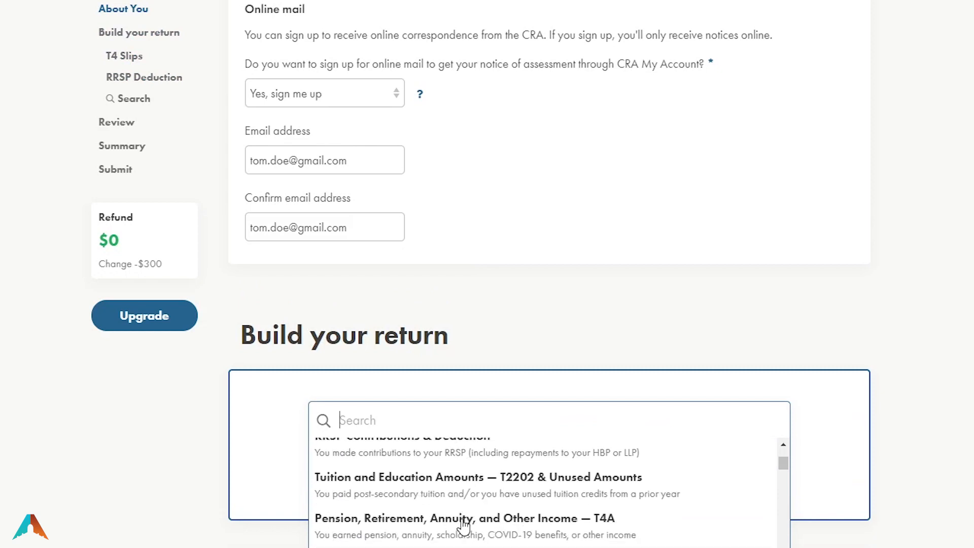
pyautogui.scroll(-2, 355, 495)
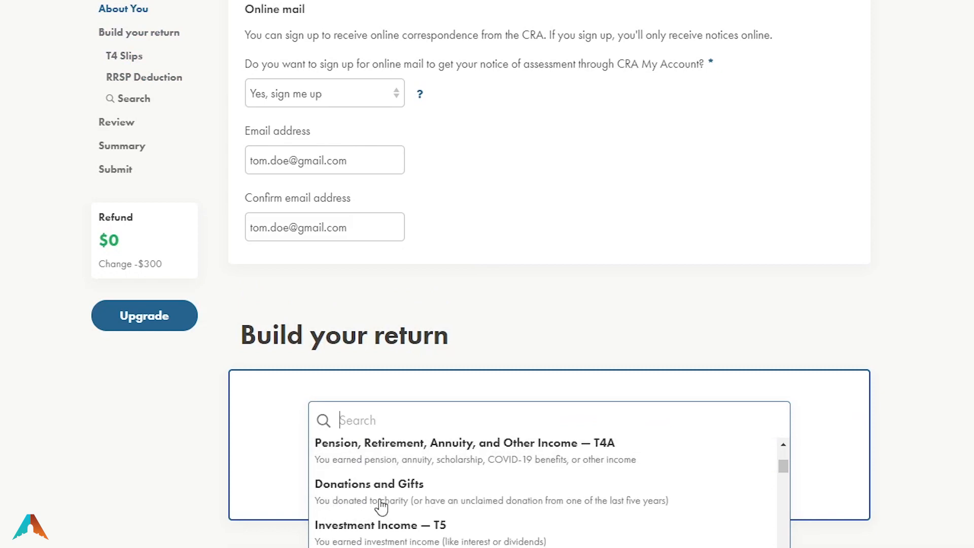
pyautogui.scroll(-4, 503, 514)
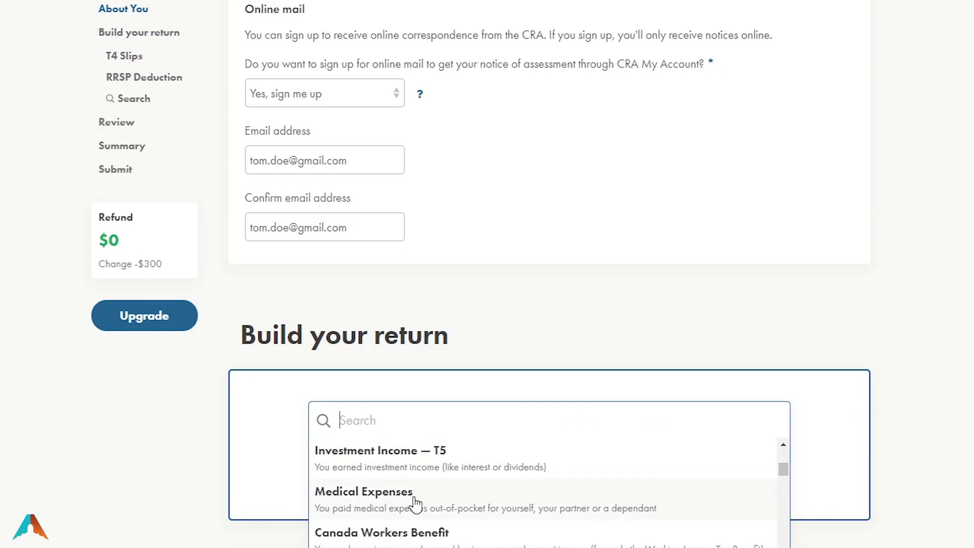
pyautogui.scroll(-2, 426, 528)
pyautogui.scroll(2, 457, 527)
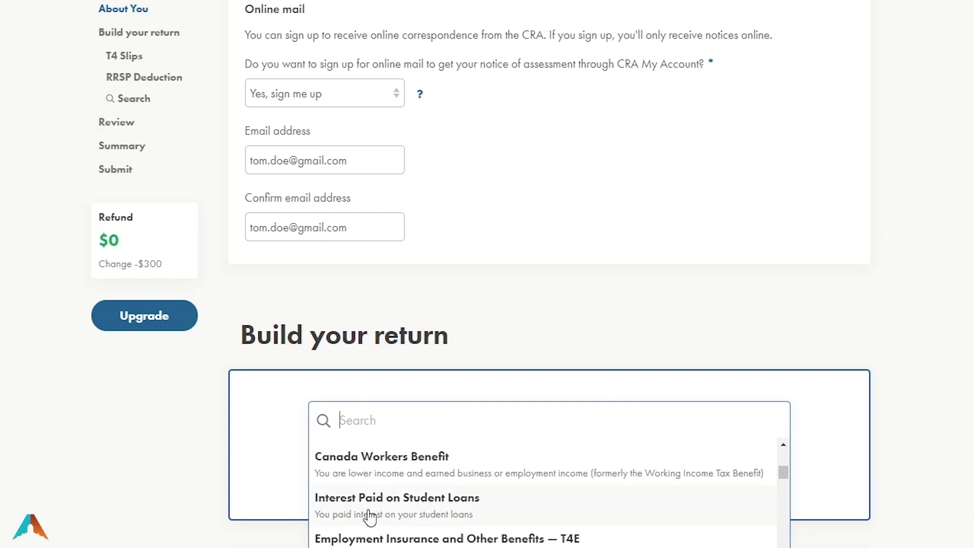
pyautogui.click(365, 515)
pyautogui.scroll(10, 146, 490)
pyautogui.scroll(15, 145, 490)
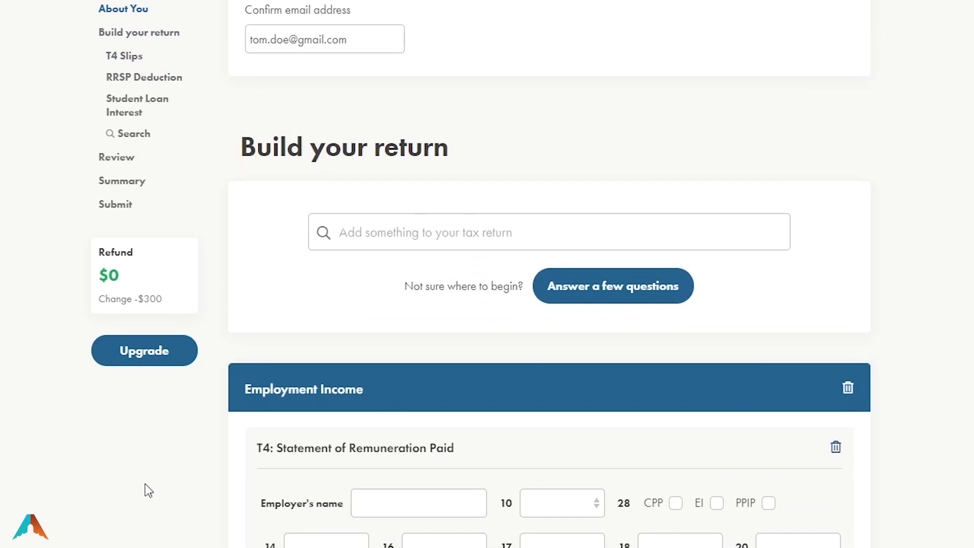
# Search the add-items list for 'gift' and add the Donations and Gifts section
pyautogui.click(422, 376)
pyautogui.scroll(-10, 525, 503)
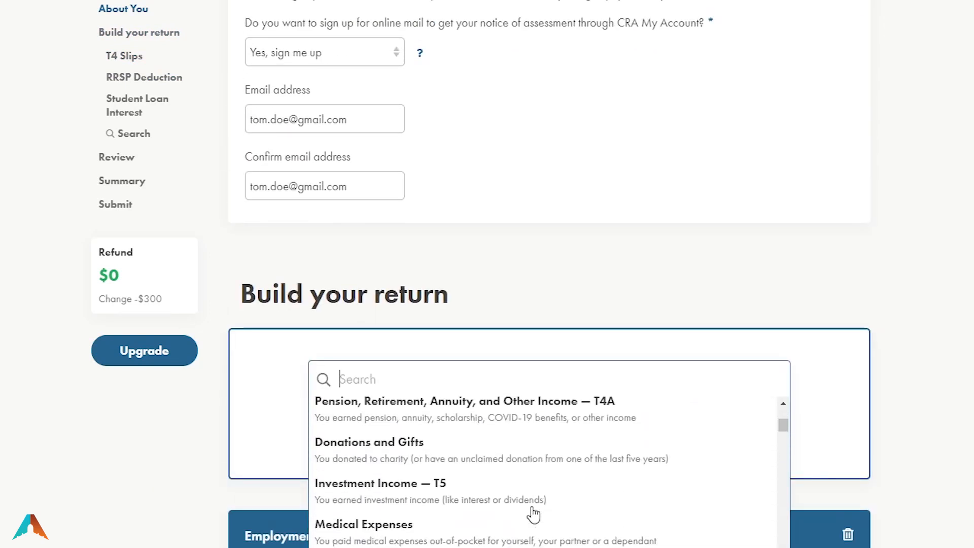
pyautogui.scroll(-3, 533, 520)
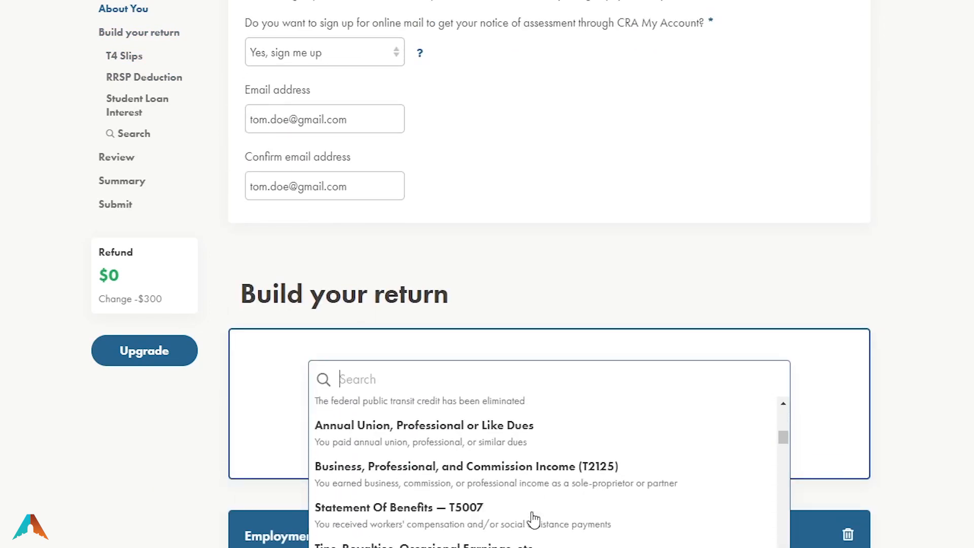
pyautogui.scroll(-5, 538, 518)
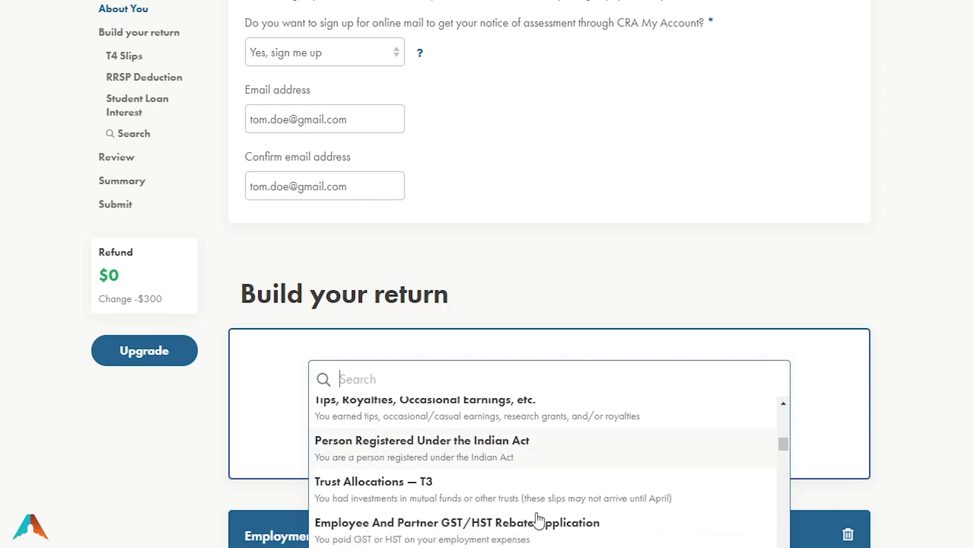
pyautogui.scroll(-2, 538, 520)
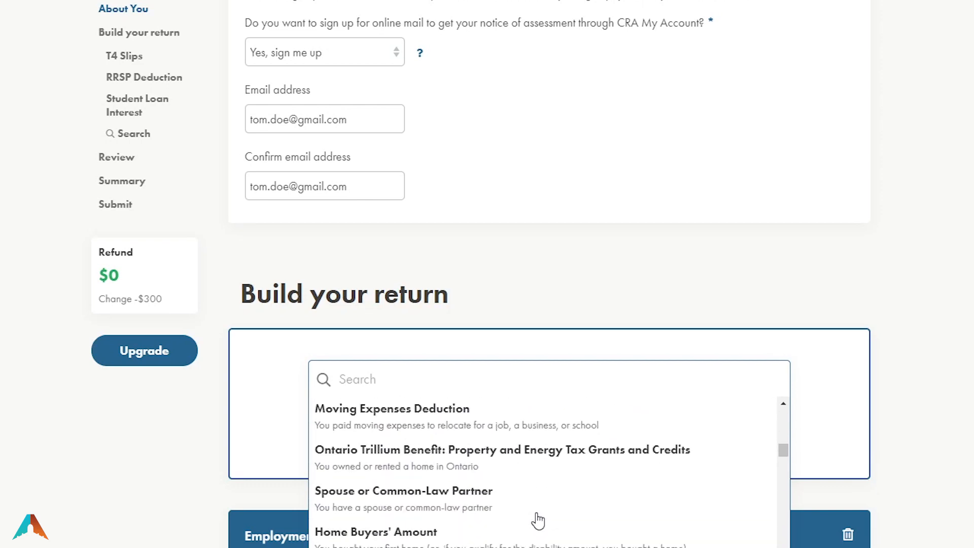
pyautogui.scroll(-2, 537, 520)
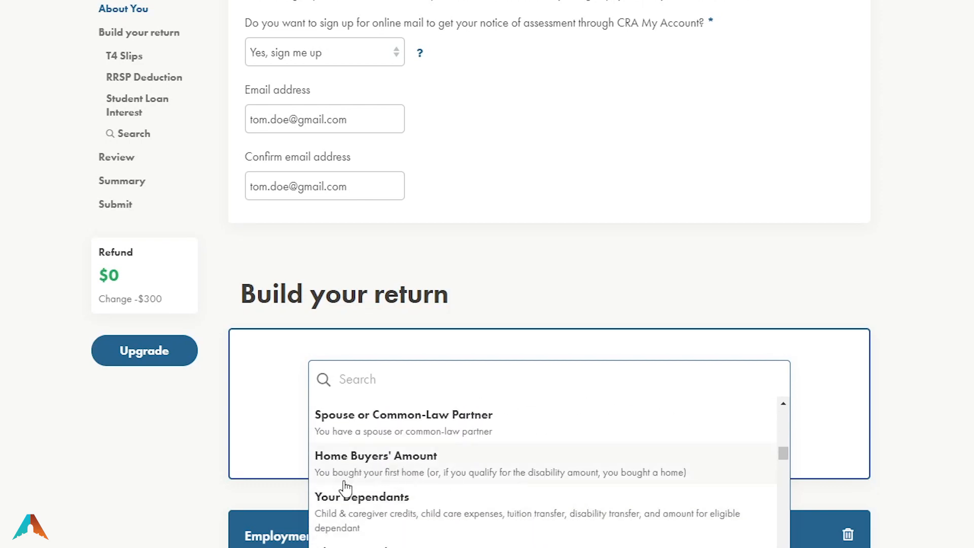
pyautogui.scroll(-2, 346, 488)
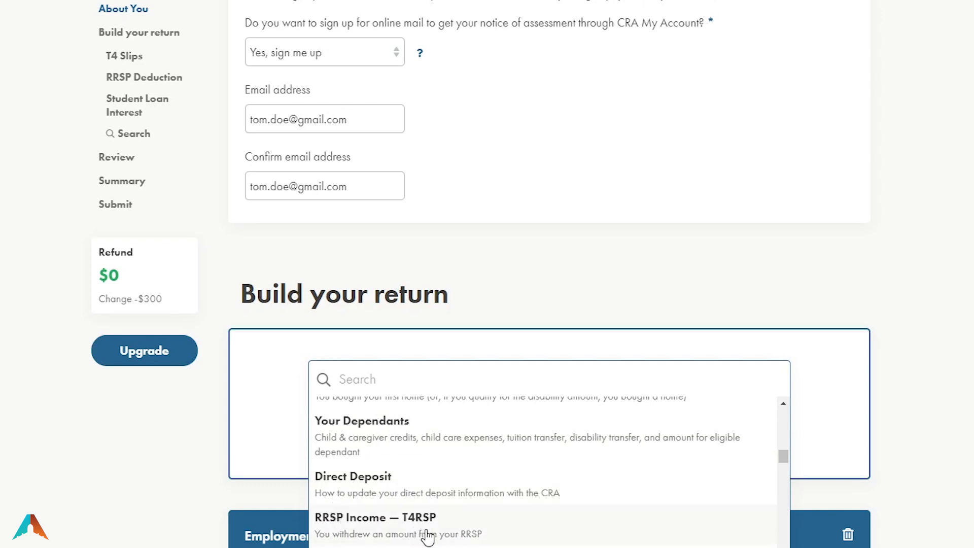
pyautogui.scroll(-2, 428, 536)
pyautogui.scroll(-2, 523, 524)
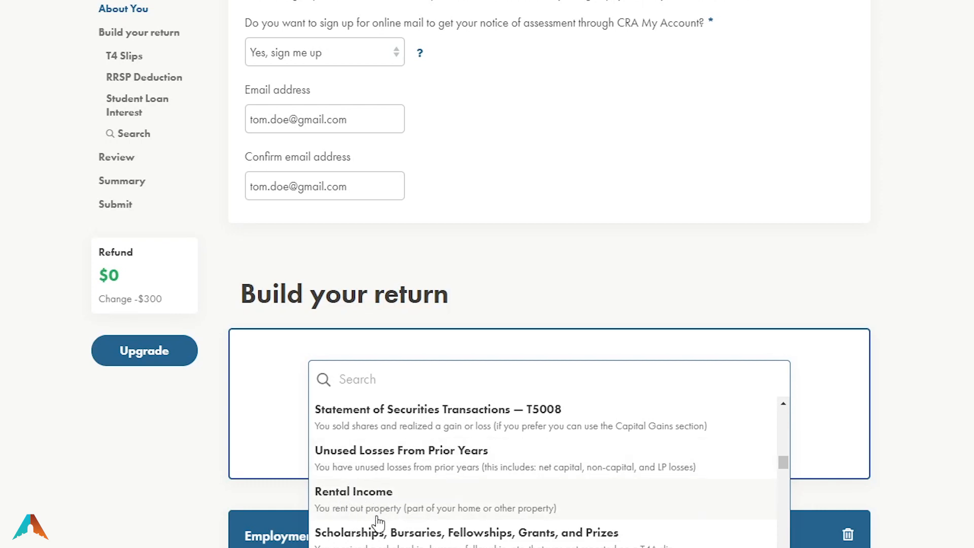
pyautogui.scroll(-2, 386, 508)
pyautogui.scroll(-2, 412, 483)
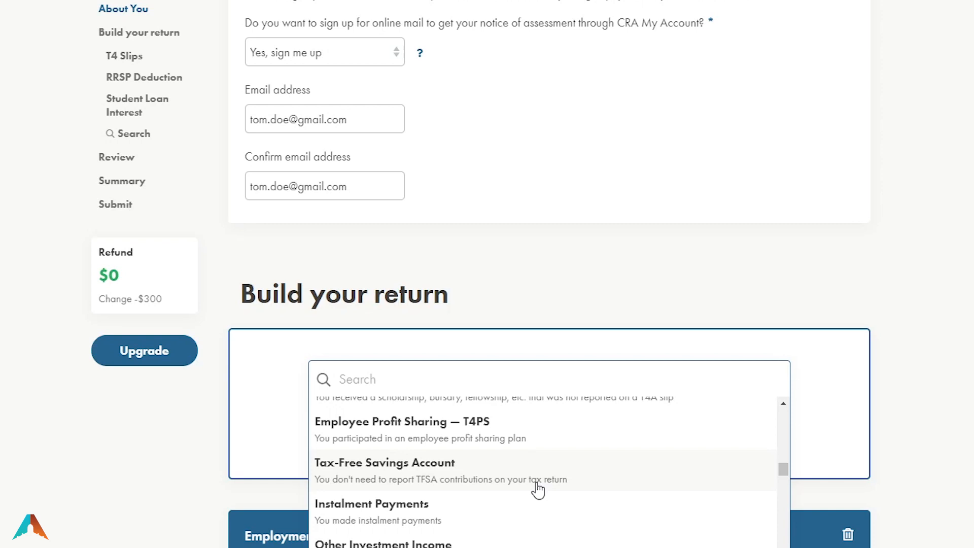
pyautogui.scroll(-4, 482, 490)
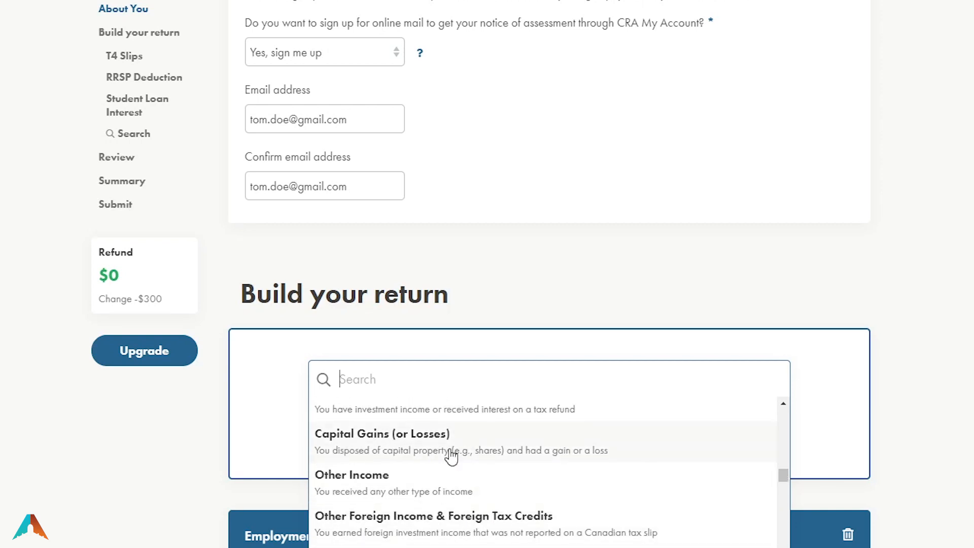
pyautogui.scroll(-4, 447, 479)
pyautogui.scroll(-2, 451, 483)
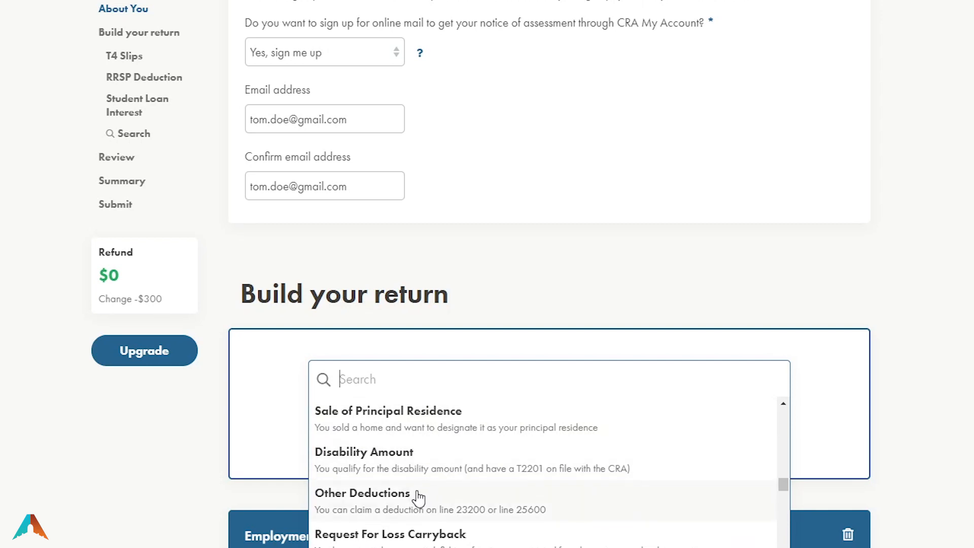
pyautogui.scroll(-2, 418, 496)
pyautogui.scroll(-1, 427, 502)
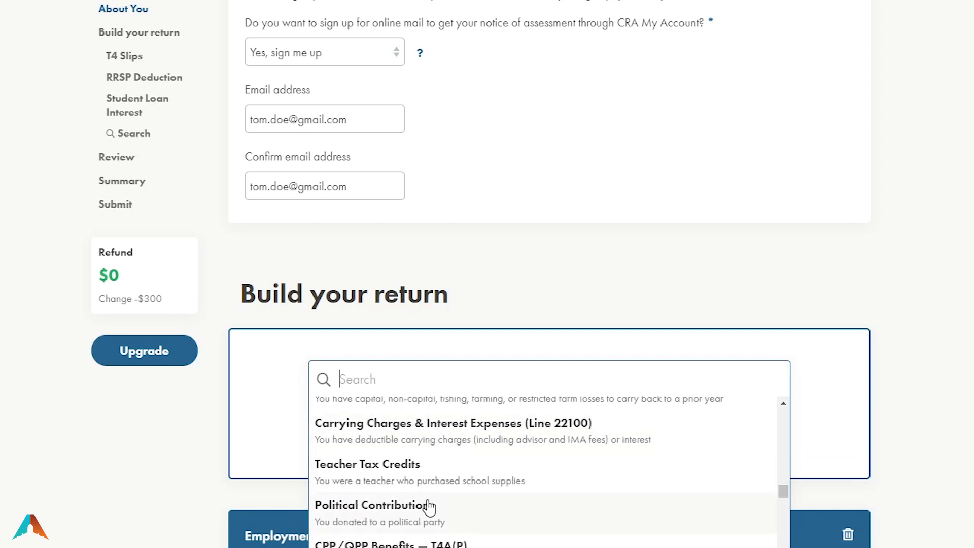
pyautogui.scroll(-1, 429, 507)
pyautogui.scroll(-2, 431, 509)
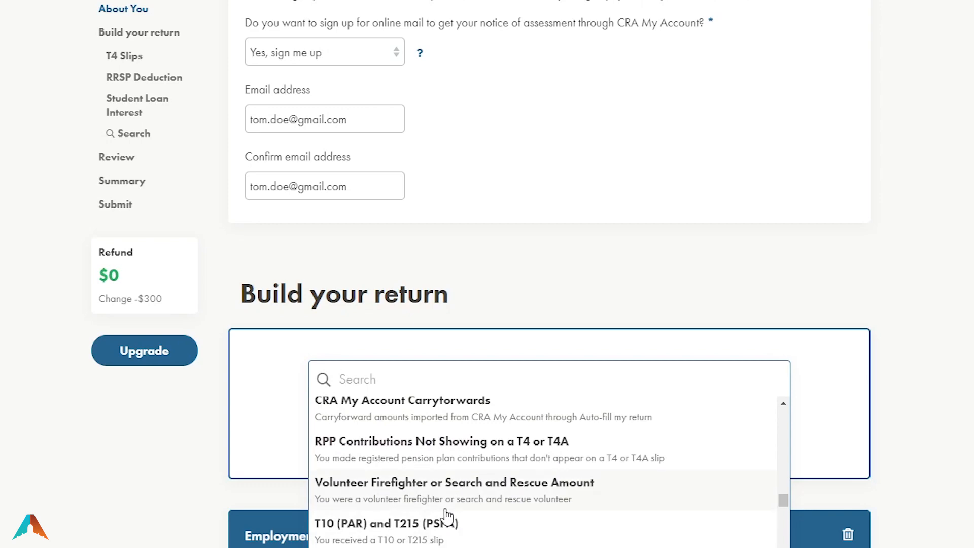
pyautogui.write('gif')
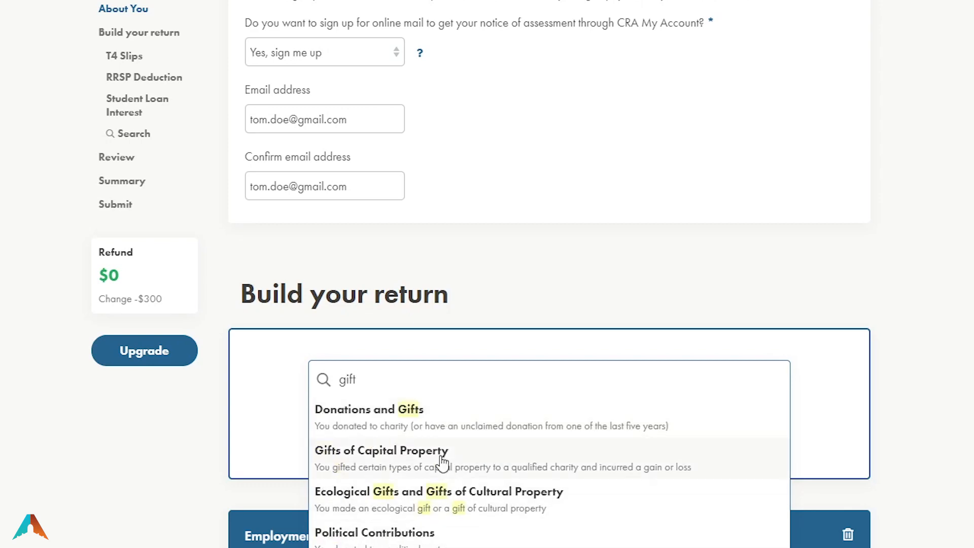
pyautogui.write('t')
pyautogui.click(392, 413)
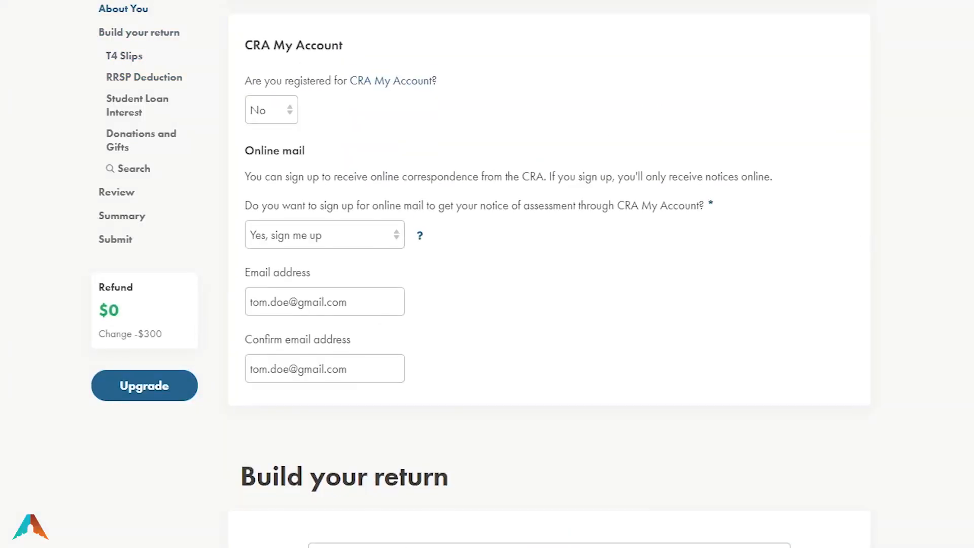
# Reopen the add-items list and browse down through forms like Fishing Income and RIF Income
pyautogui.click(509, 547)
pyautogui.scroll(-3, 509, 496)
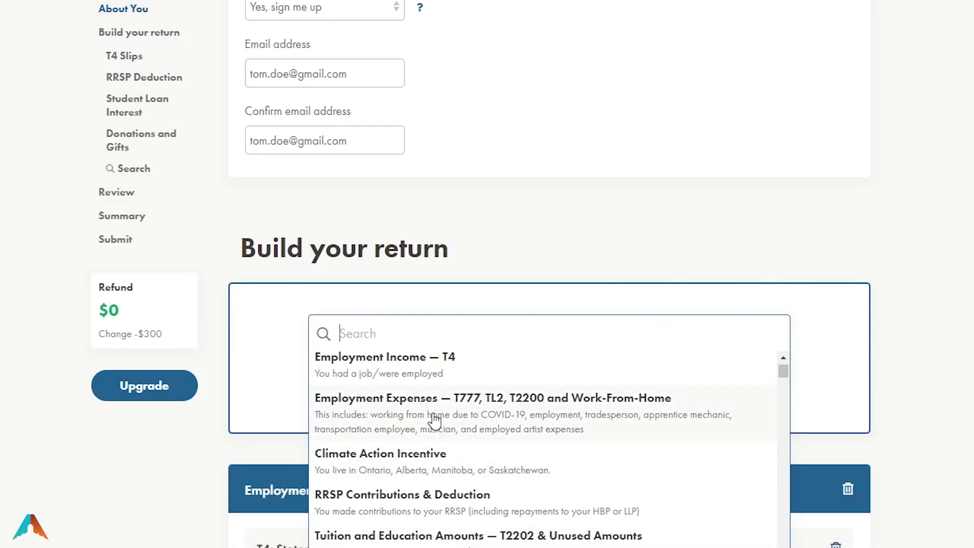
pyautogui.scroll(-3, 435, 421)
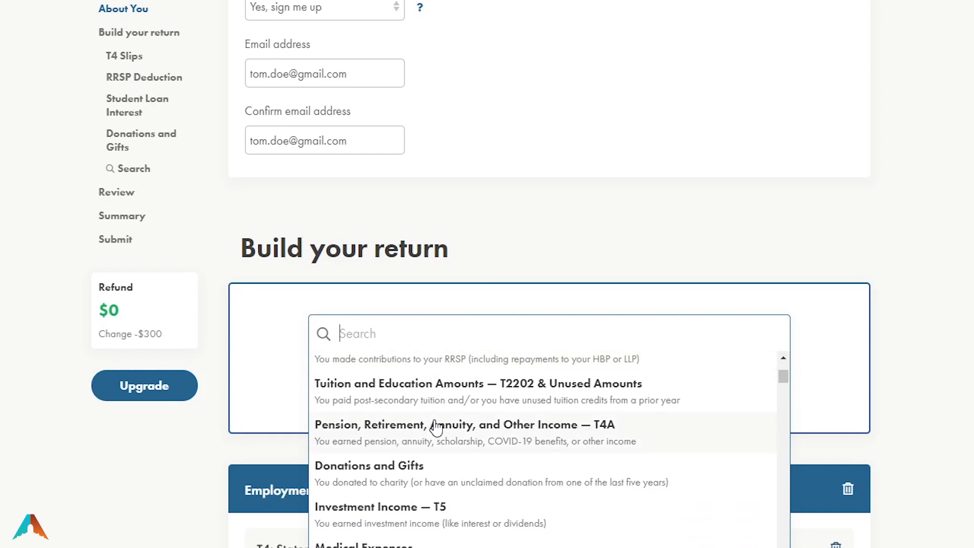
pyautogui.scroll(-5, 435, 428)
pyautogui.scroll(-9, 438, 447)
pyautogui.scroll(-7, 439, 448)
pyautogui.scroll(-7, 440, 448)
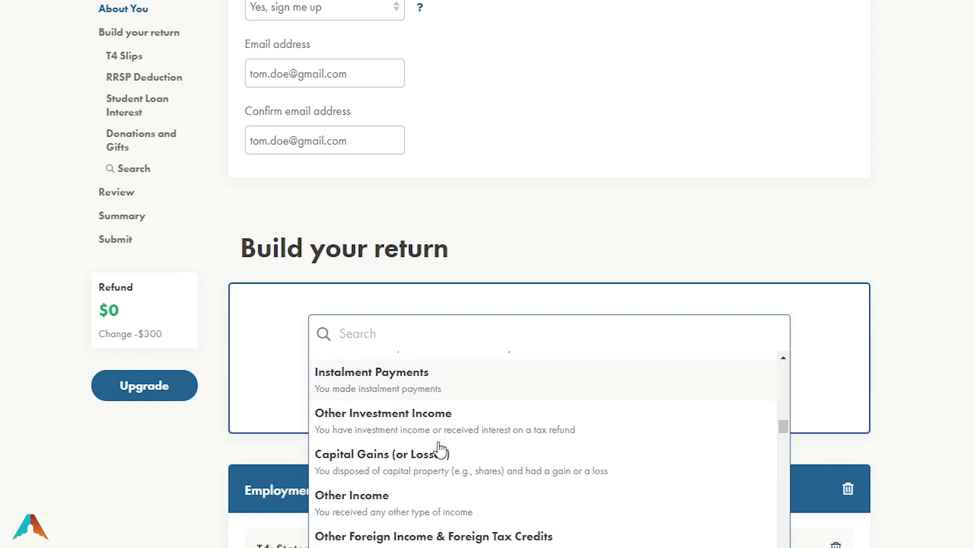
pyautogui.scroll(-2, 440, 450)
pyautogui.scroll(-2, 550, 452)
pyautogui.scroll(2, 548, 456)
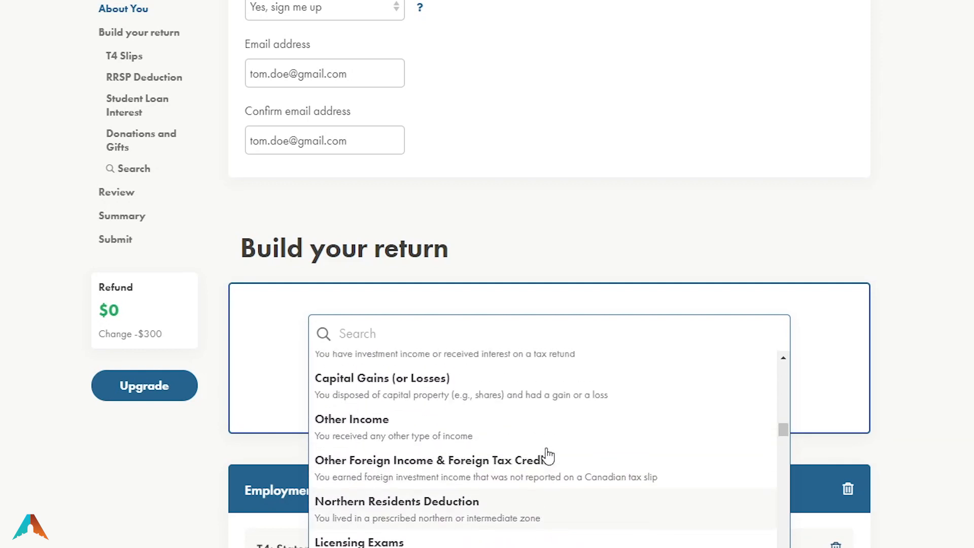
pyautogui.scroll(-2, 416, 505)
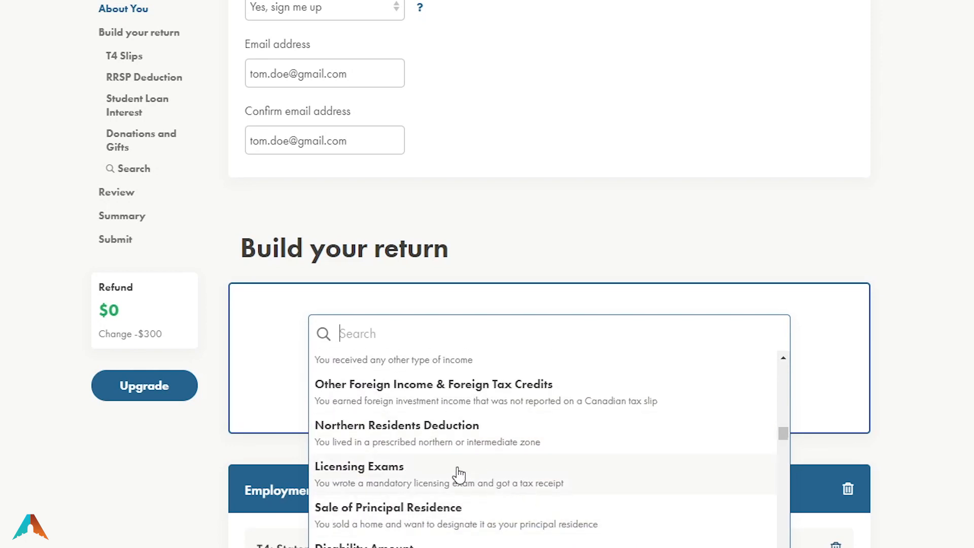
pyautogui.scroll(-2, 479, 488)
pyautogui.scroll(-6, 520, 489)
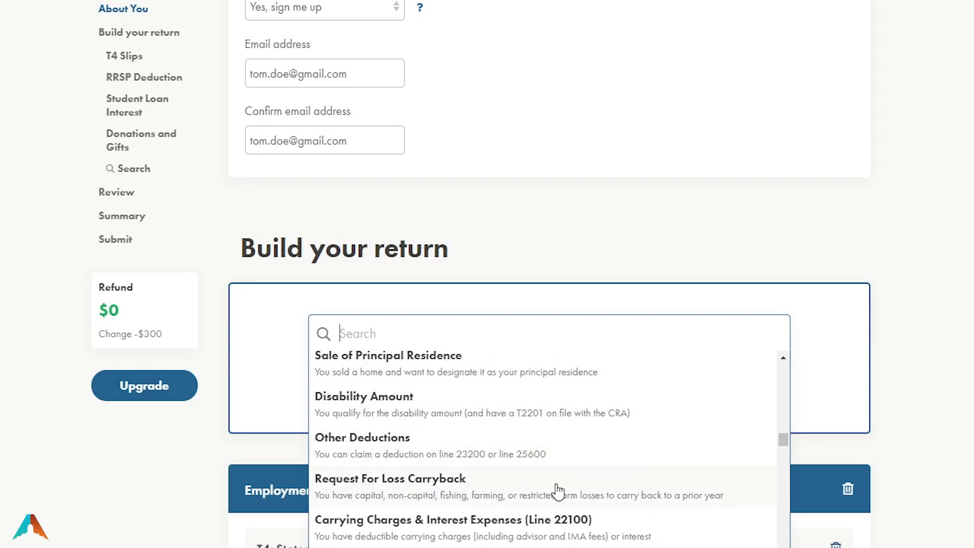
pyautogui.scroll(-4, 563, 491)
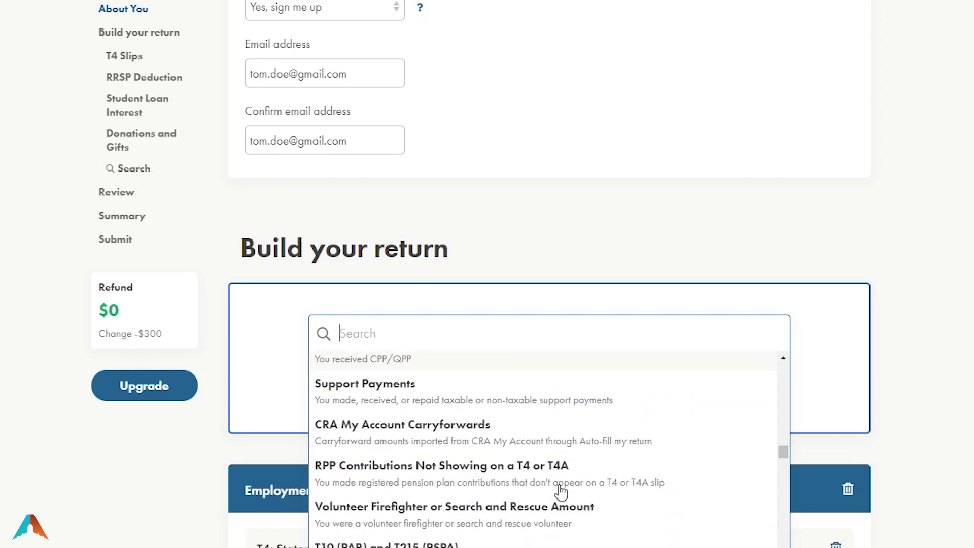
pyautogui.scroll(-2, 567, 510)
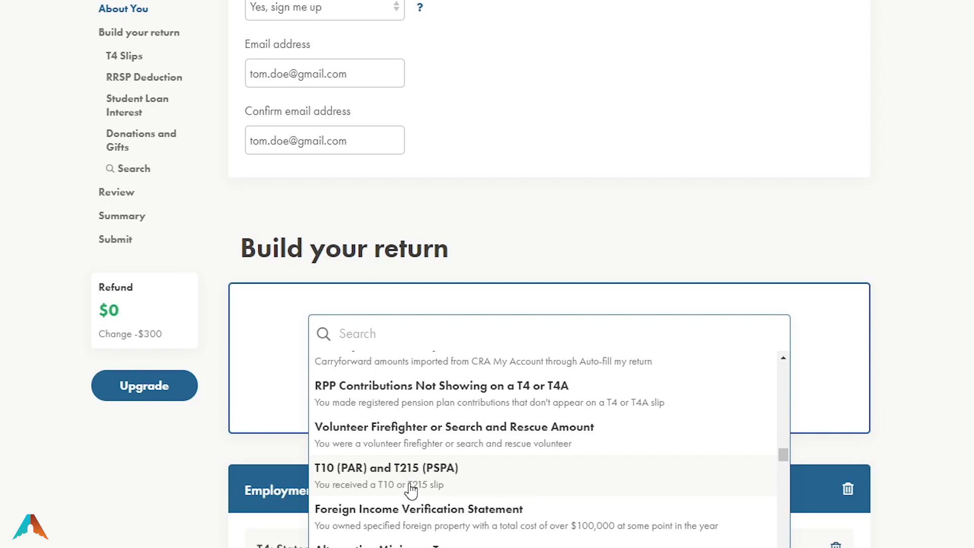
pyautogui.scroll(-9, 411, 490)
pyautogui.scroll(-2, 510, 505)
pyautogui.scroll(2, 510, 505)
pyautogui.scroll(-2, 510, 505)
pyautogui.scroll(2, 510, 505)
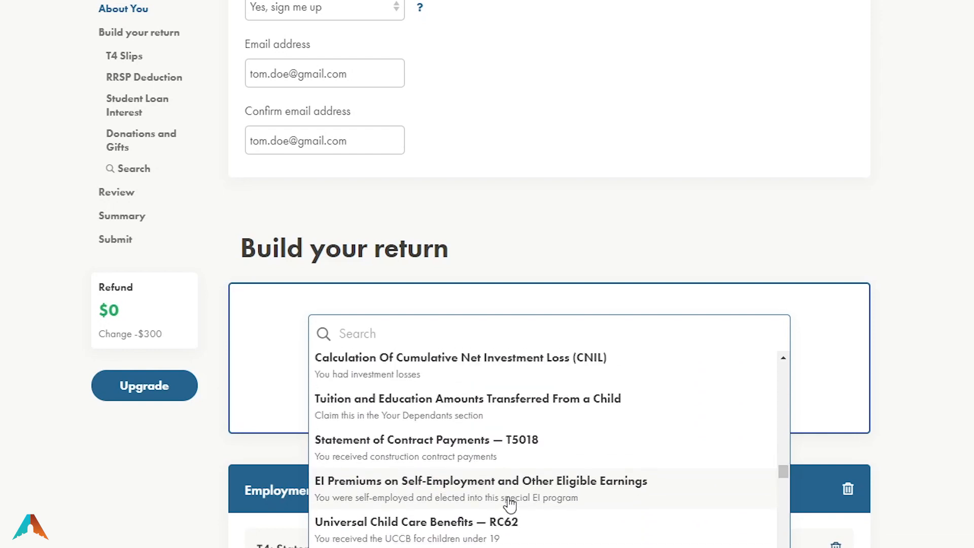
pyautogui.scroll(-3, 507, 502)
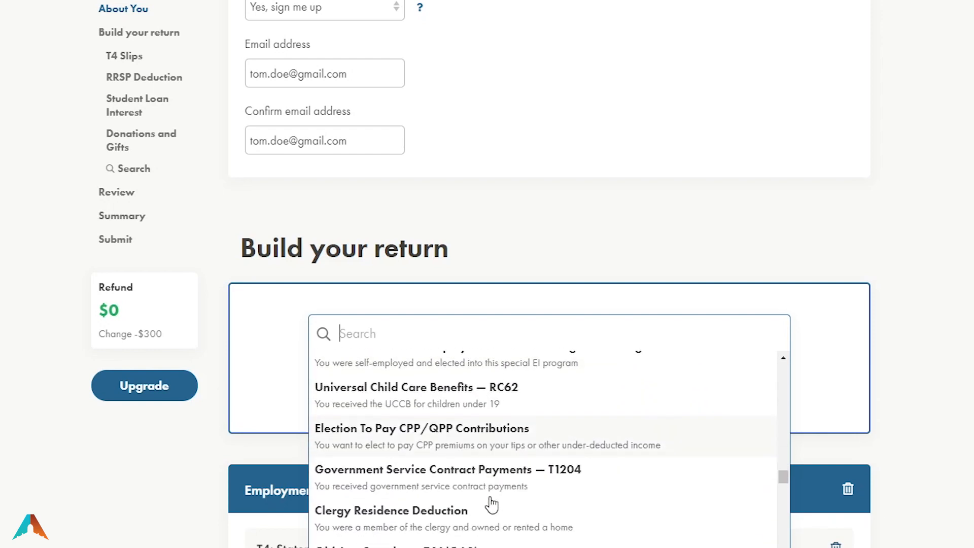
pyautogui.scroll(-2, 491, 505)
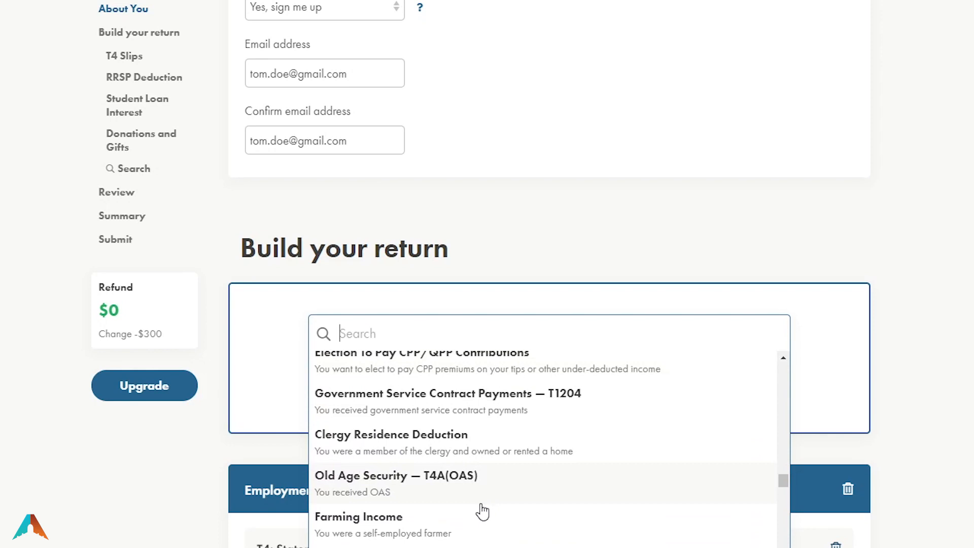
pyautogui.scroll(-2, 482, 514)
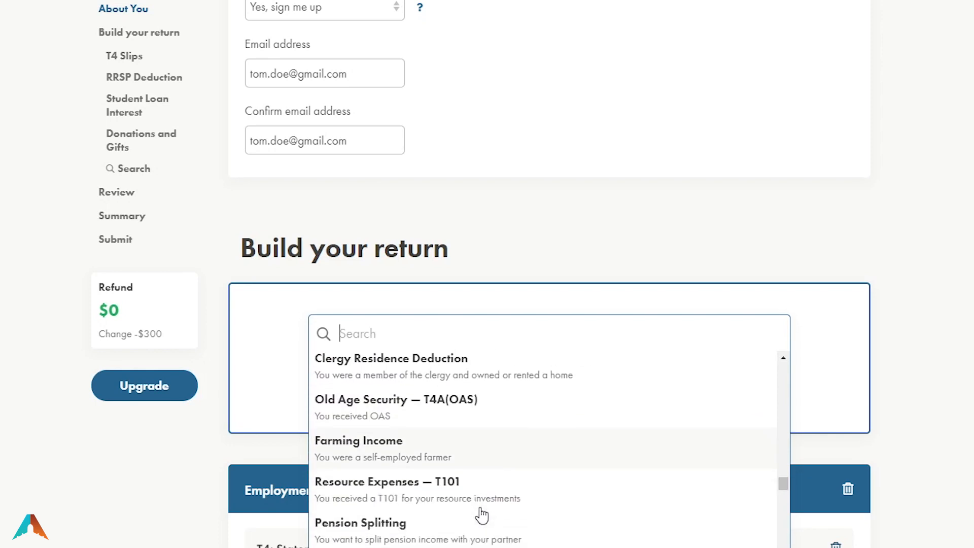
pyautogui.scroll(-4, 467, 514)
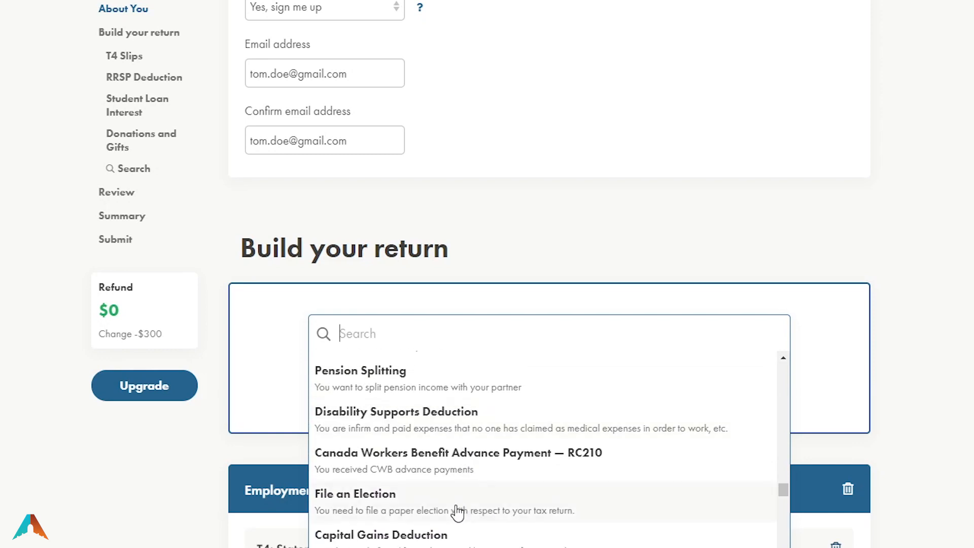
pyautogui.scroll(-2, 458, 514)
pyautogui.scroll(-5, 456, 512)
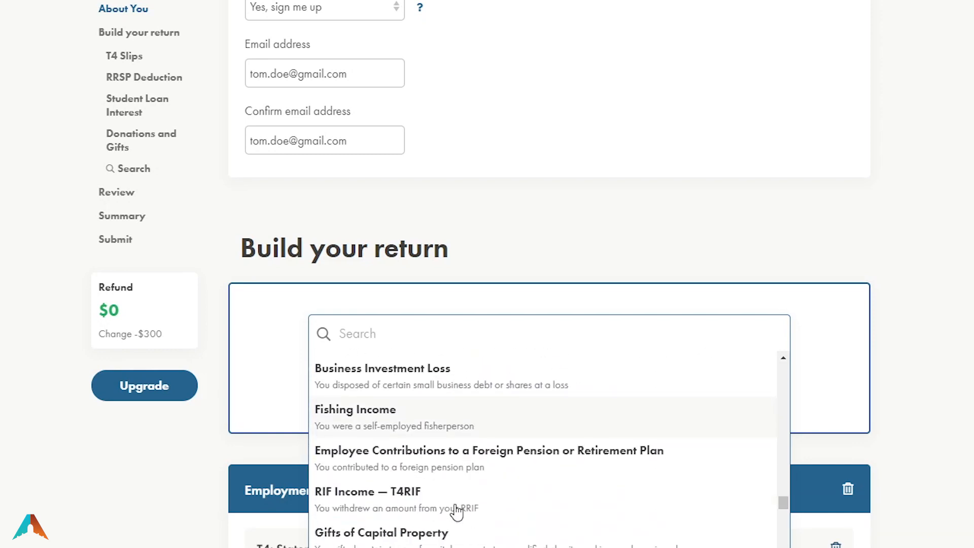
pyautogui.scroll(-7, 431, 232)
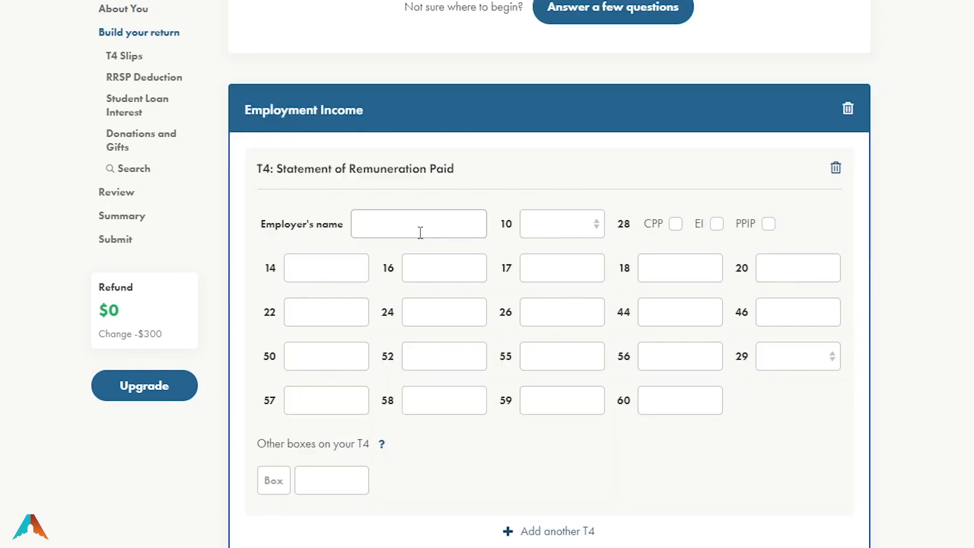
# Enter Fake Company as the T4 slip's employer name
pyautogui.scroll(6, 349, 239)
pyautogui.scroll(-5, 401, 350)
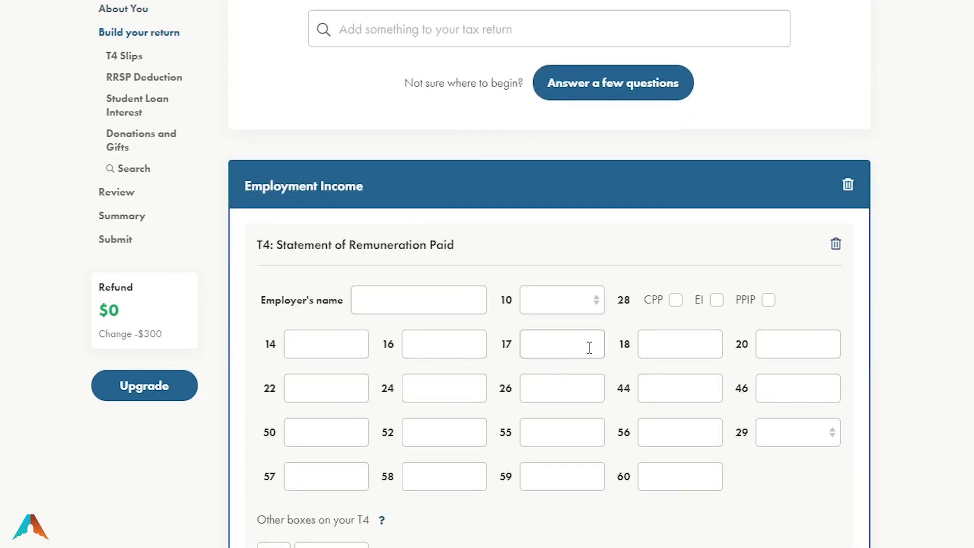
pyautogui.scroll(-3, 357, 263)
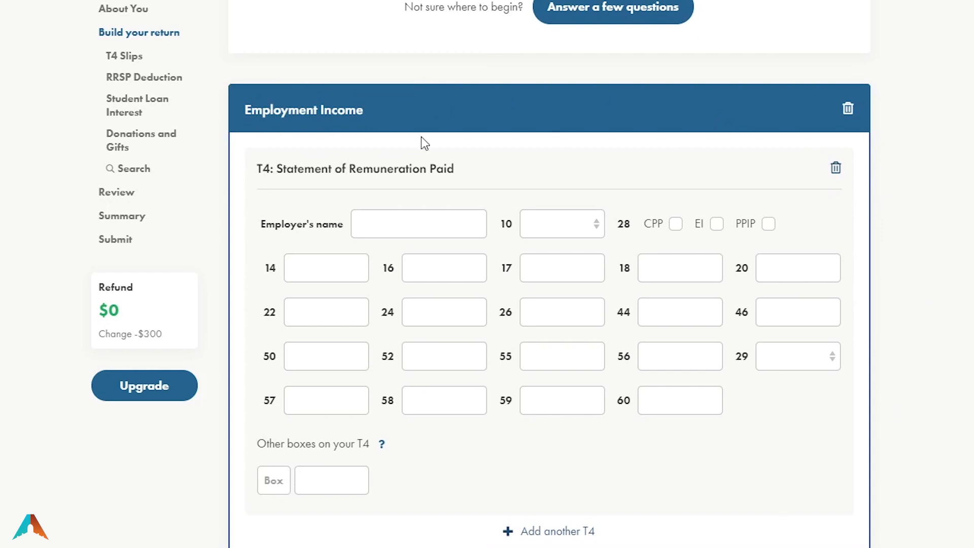
pyautogui.click(374, 229)
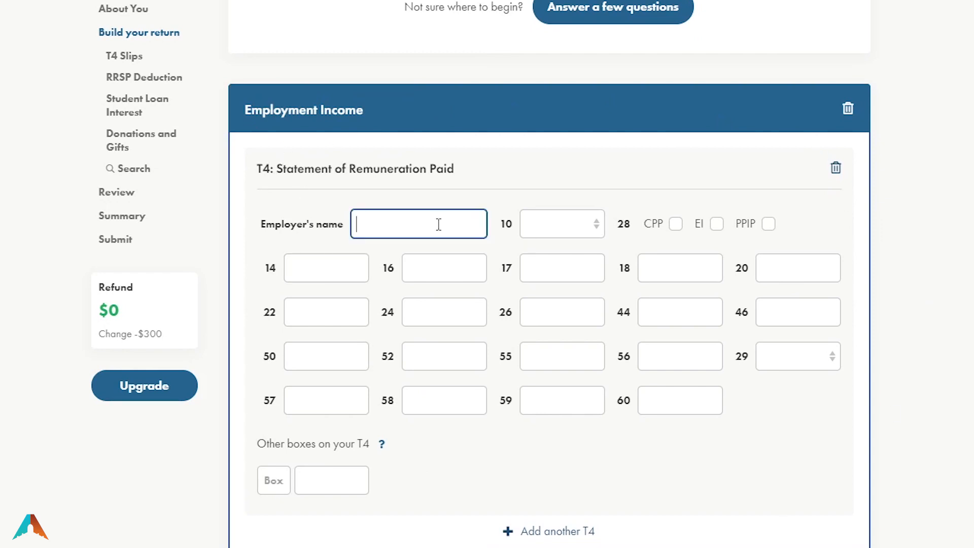
pyautogui.write('Fake Company')
# Set the box 10 province of employment to ON
pyautogui.click(523, 231)
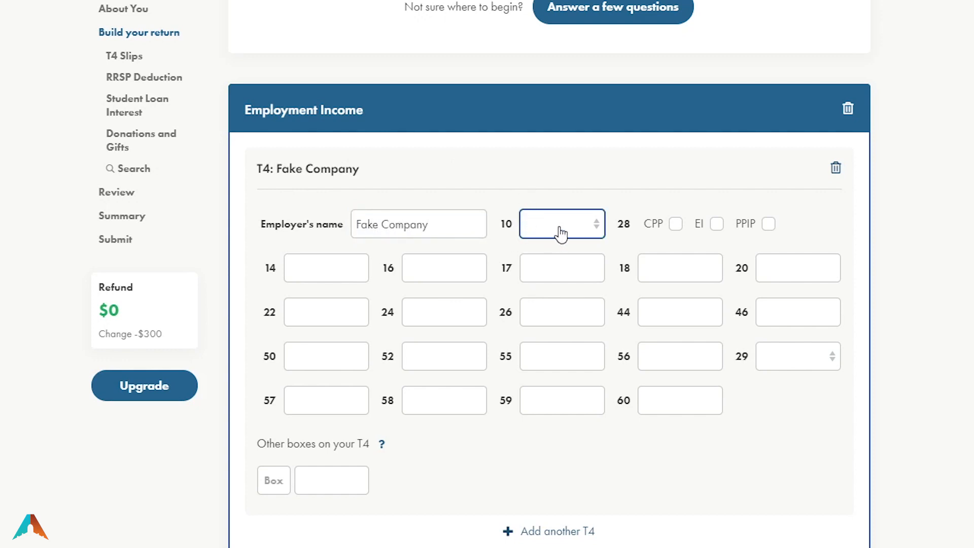
pyautogui.press('o')
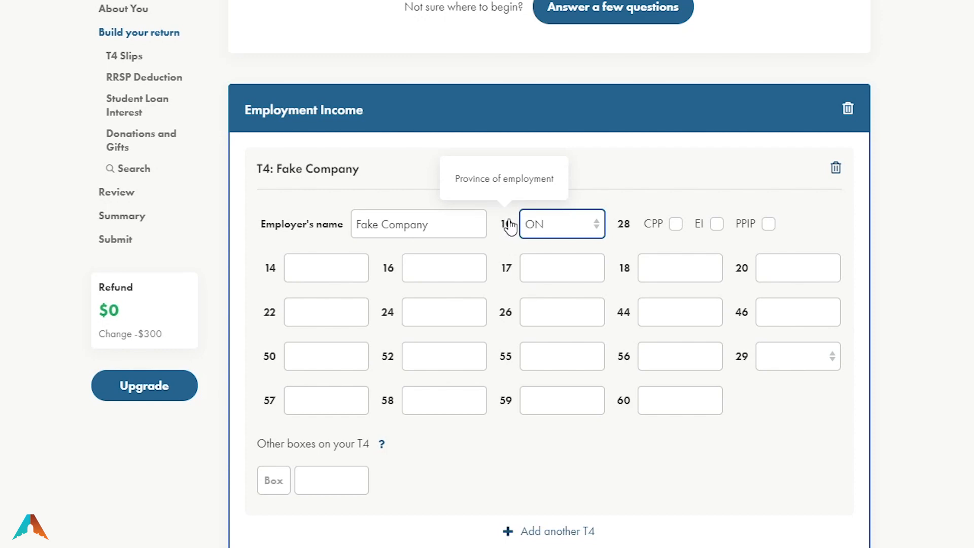
pyautogui.click(426, 267)
pyautogui.click(559, 268)
pyautogui.click(672, 270)
pyautogui.click(787, 267)
pyautogui.click(760, 310)
pyautogui.click(680, 311)
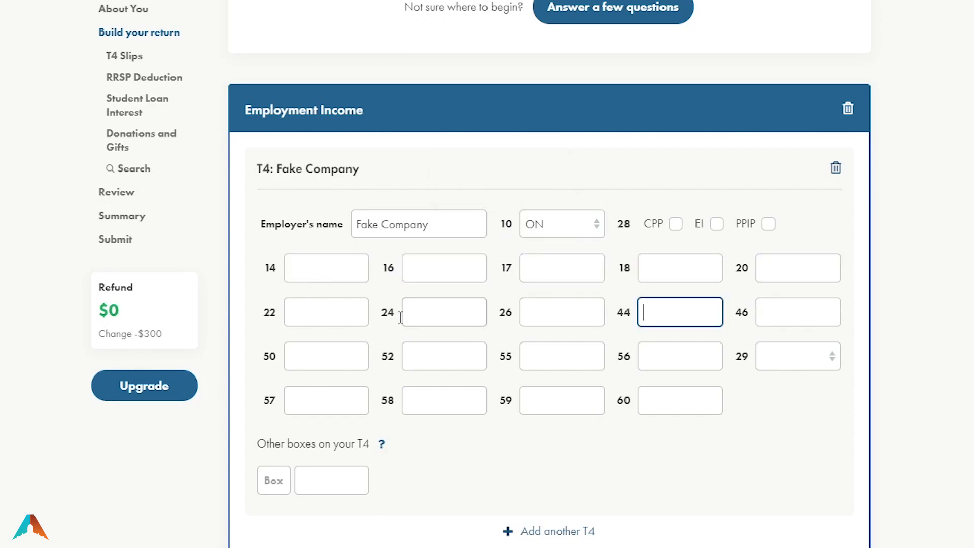
# Enter 80,000 in T4 box 14 and 2,748 in box 16
pyautogui.click(305, 267)
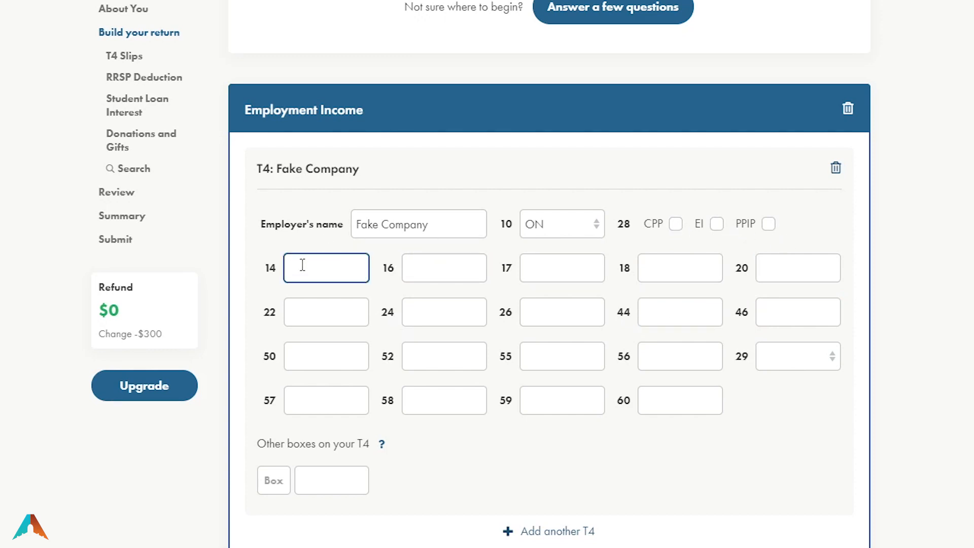
pyautogui.write('800000')
pyautogui.click(446, 266)
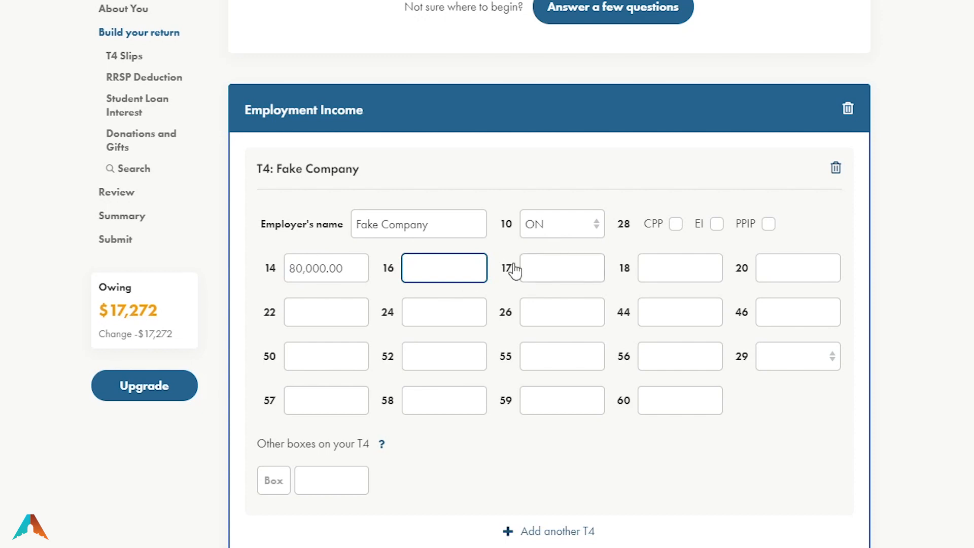
pyautogui.write('2,748')
pyautogui.press('BackSpace')
pyautogui.write('8')
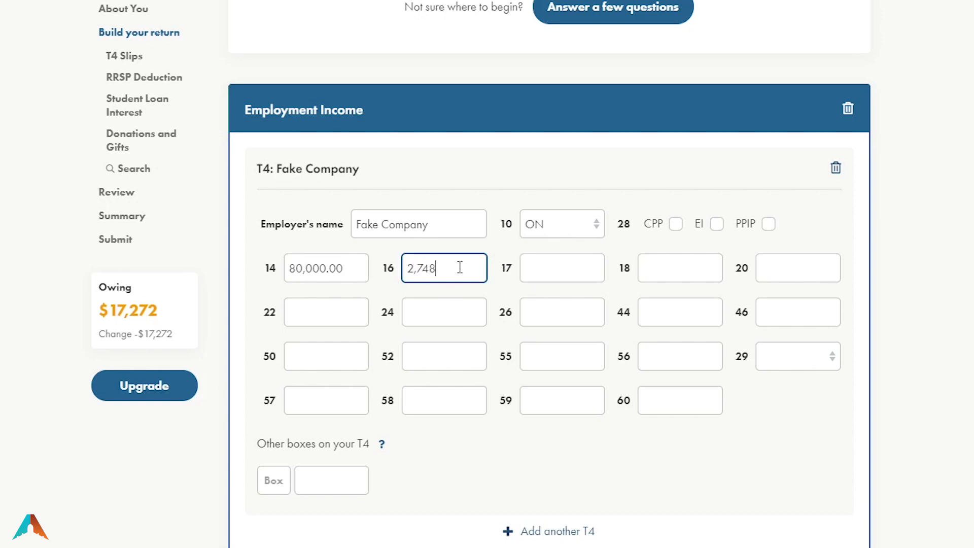
pyautogui.click(576, 287)
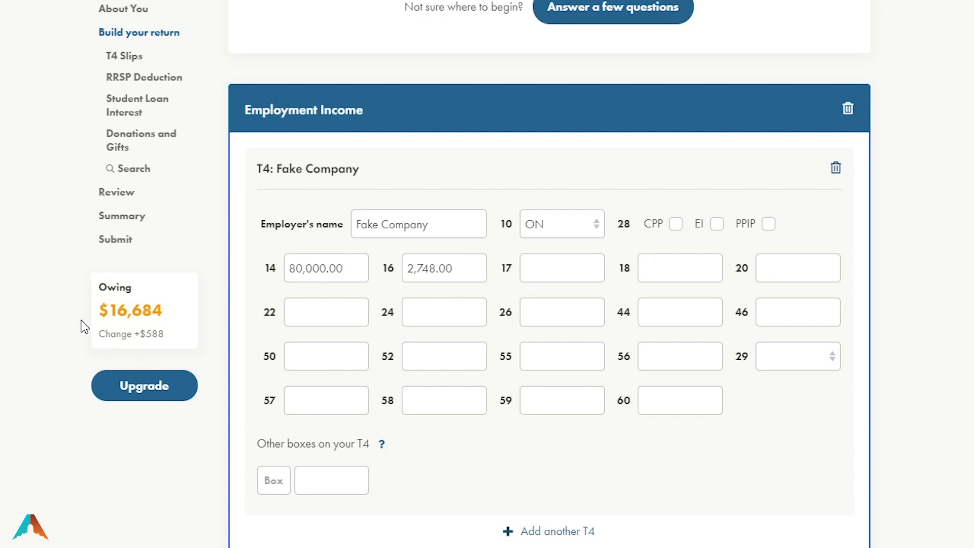
pyautogui.click(361, 353)
pyautogui.click(345, 315)
pyautogui.click(361, 352)
pyautogui.click(362, 393)
pyautogui.click(452, 388)
pyautogui.click(447, 358)
pyautogui.click(441, 317)
pyautogui.click(550, 273)
# Fill T4 boxes 18, 20 and 22 with 860, 6,900 and 16,800
pyautogui.click(661, 267)
pyautogui.write('860')
pyautogui.press('Tab')
pyautogui.write('6,900')
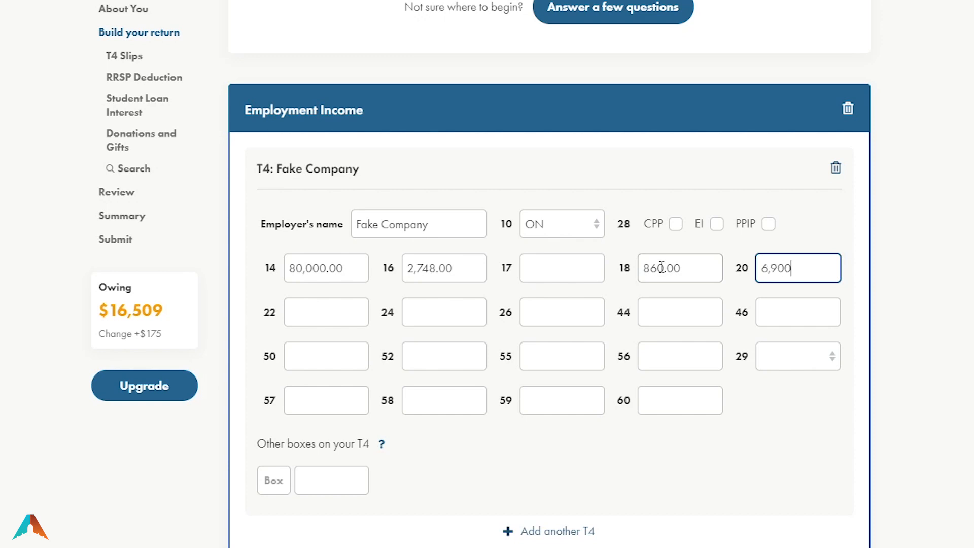
pyautogui.press('Tab')
pyautogui.write('16,800')
pyautogui.press('Tab')
# Fill T4 boxes 24, 26, 44, 50 and 52 with 53,100, 57,400, 1,000, 100,000 and 9,000
pyautogui.write('53100')
pyautogui.press('Tab')
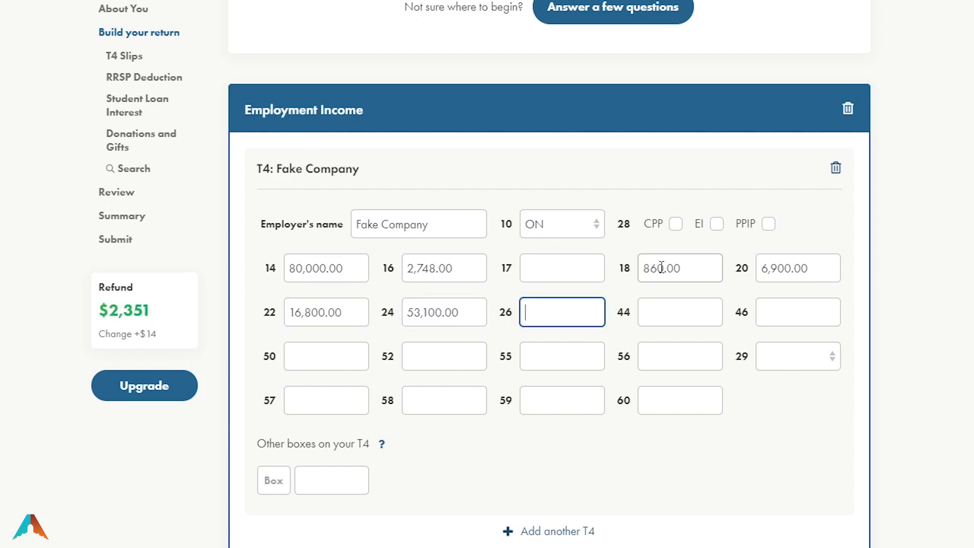
pyautogui.write('57400')
pyautogui.press('Tab')
pyautogui.write('1000')
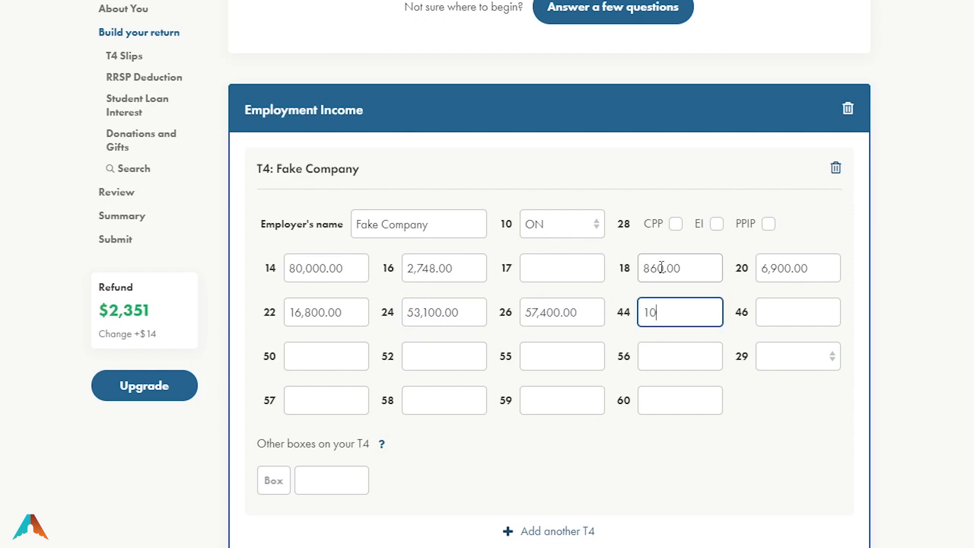
pyautogui.press('Tab')
pyautogui.press('Tab')
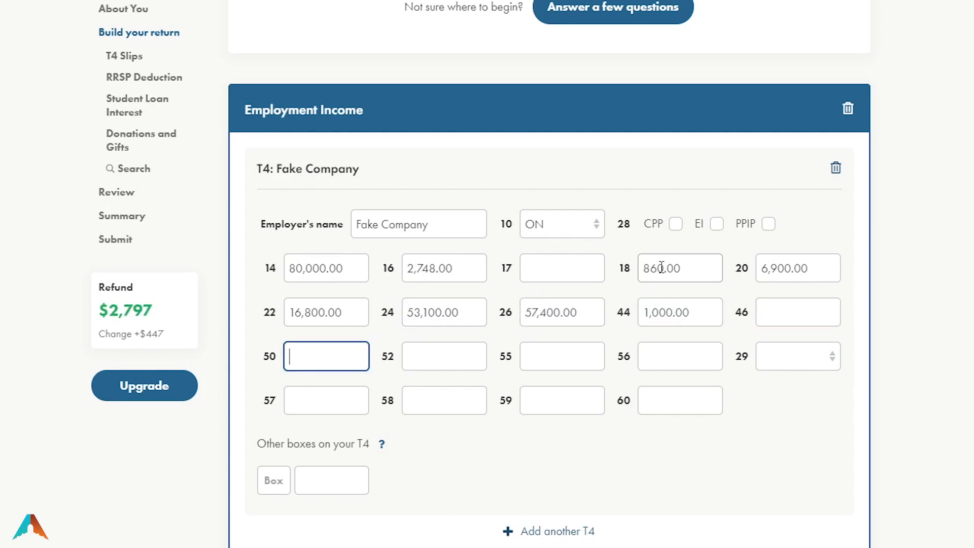
pyautogui.write('100000')
pyautogui.press('Tab')
pyautogui.write('9000')
pyautogui.press('Tab')
pyautogui.press('Tab')
pyautogui.press('Tab')
pyautogui.press('Tab')
pyautogui.press('Tab')
pyautogui.press('Tab')
pyautogui.press('Tab')
pyautogui.press('Tab')
pyautogui.click(333, 487)
pyautogui.click(337, 398)
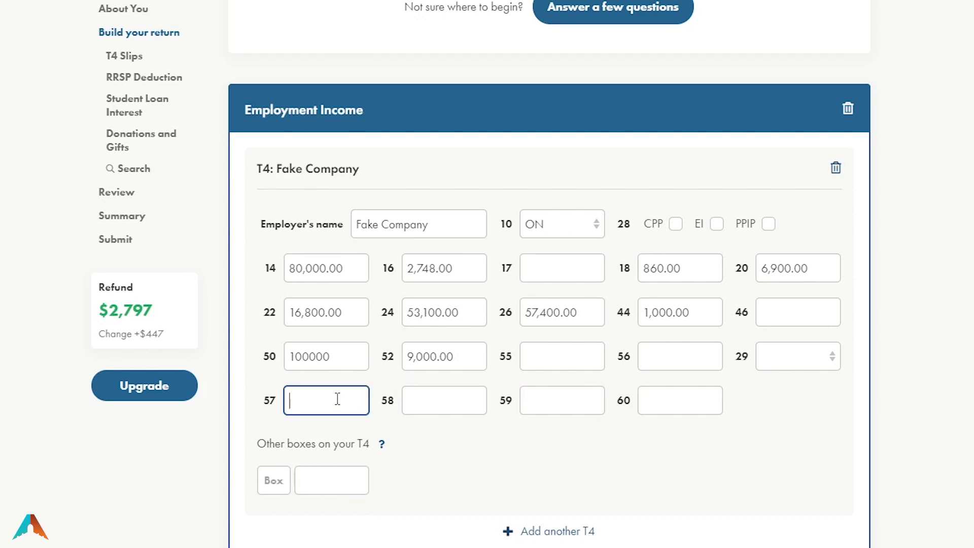
pyautogui.click(382, 448)
pyautogui.moveTo(361, 170); pyautogui.dragTo(258, 172)
pyautogui.click(283, 191)
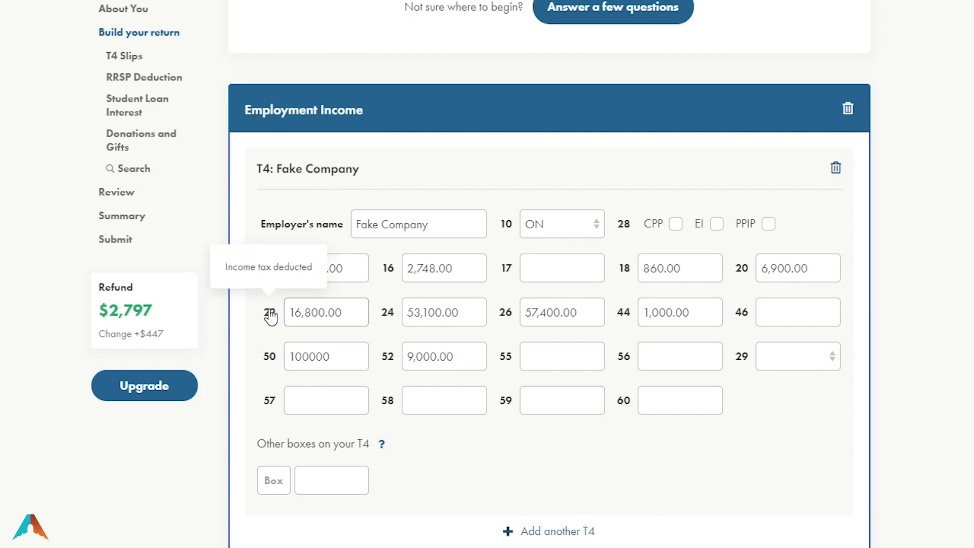
pyautogui.moveTo(268, 361)
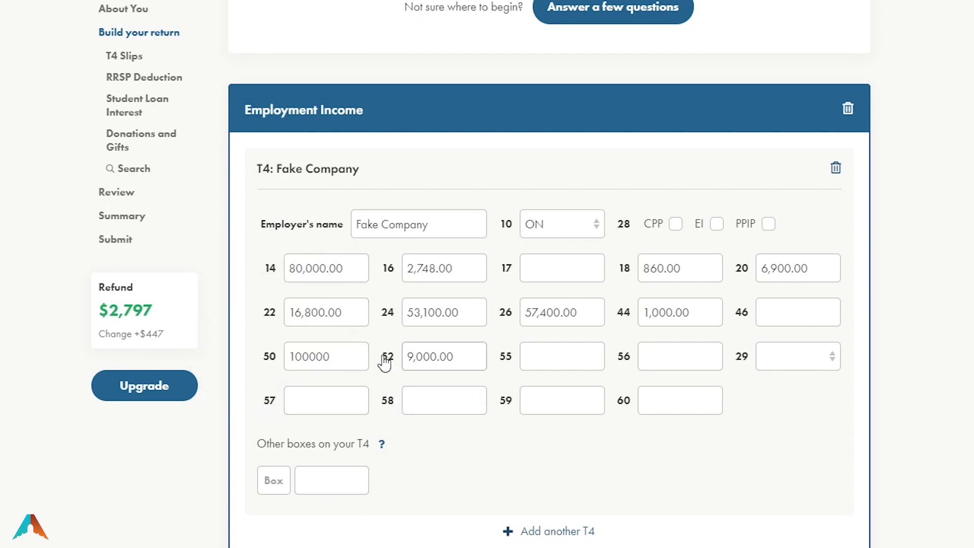
pyautogui.moveTo(390, 318)
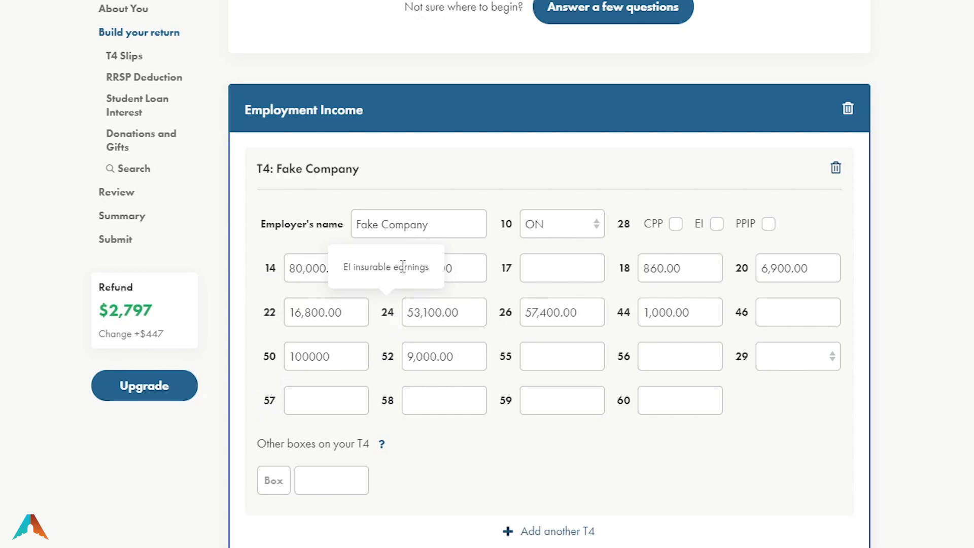
pyautogui.moveTo(74, 282); pyautogui.dragTo(119, 354)
pyautogui.click(2, 328)
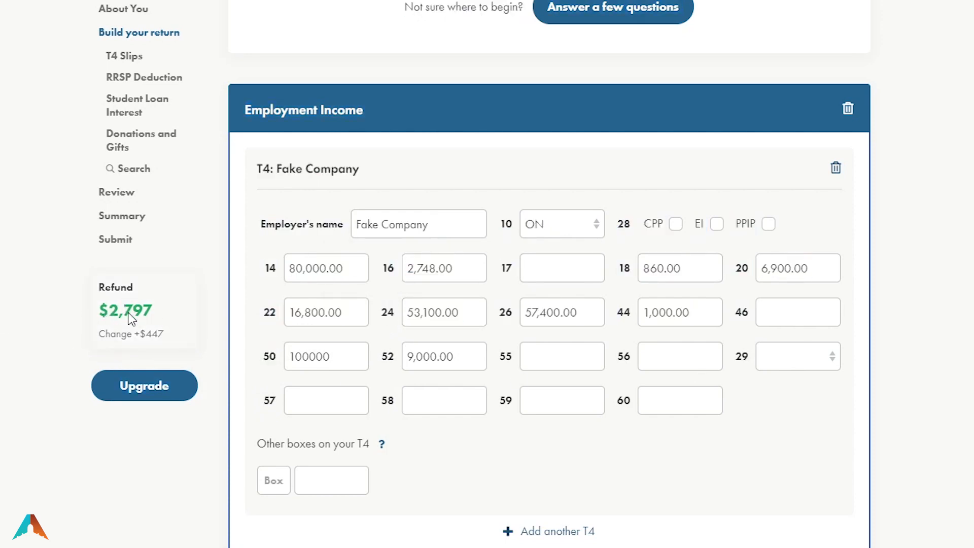
pyautogui.doubleClick(113, 288)
pyautogui.click(2, 346)
# In RRSP Contributions & Deduction, enter 38000 as the 2020 deduction limit
pyautogui.scroll(-2, 784, 468)
pyautogui.scroll(-3, 782, 464)
pyautogui.scroll(-4, 787, 459)
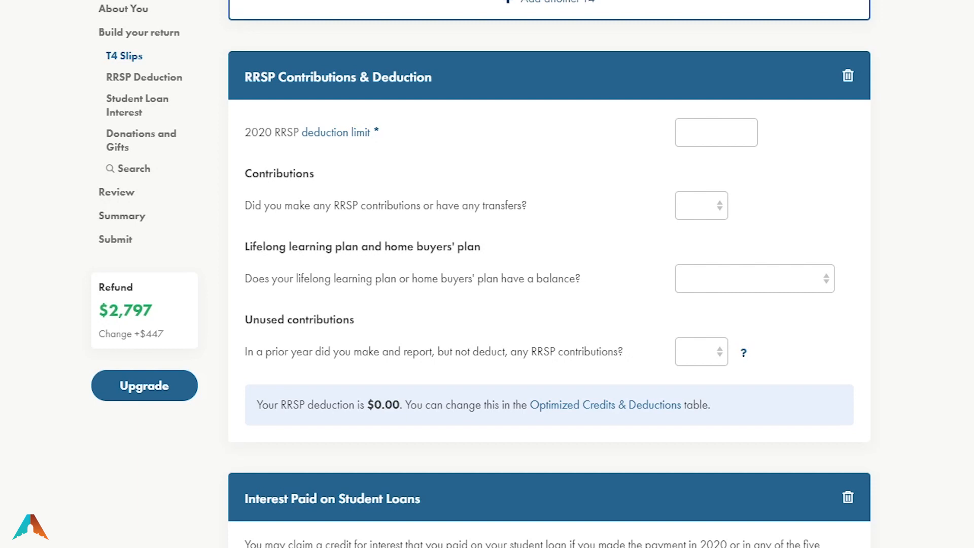
pyautogui.scroll(3, 549, 274)
pyautogui.scroll(-3, 549, 274)
pyautogui.scroll(1, 549, 274)
pyautogui.scroll(1, 549, 274)
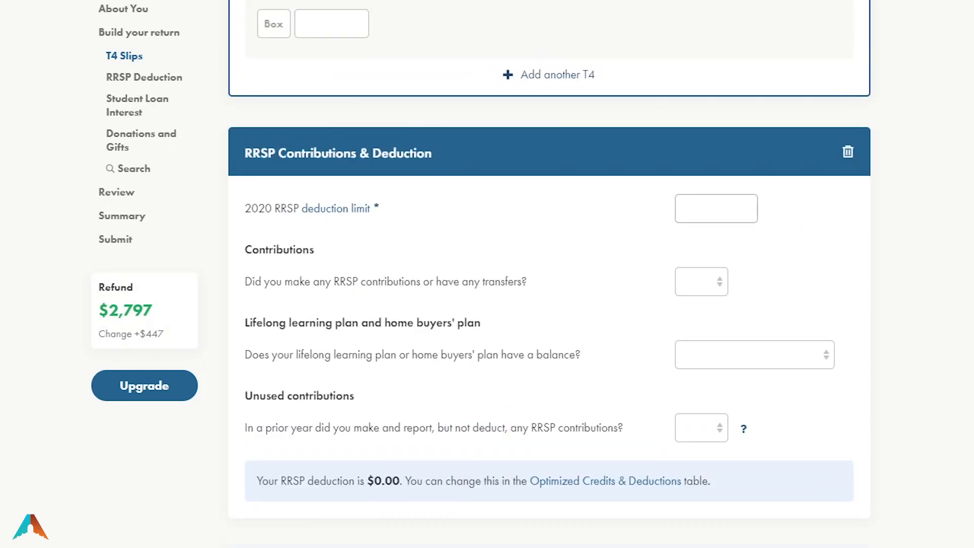
pyautogui.click(716, 208)
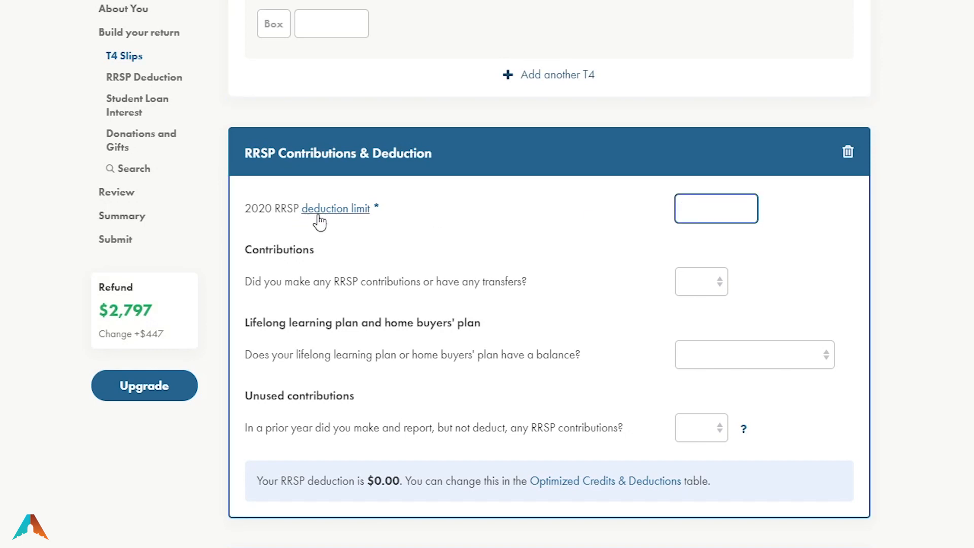
pyautogui.moveTo(246, 214); pyautogui.dragTo(302, 217)
pyautogui.click(390, 216)
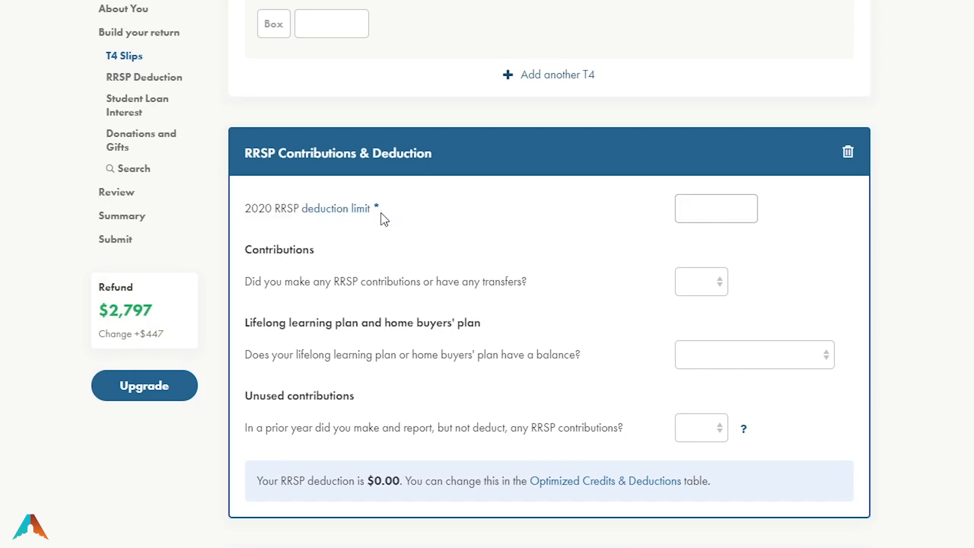
pyautogui.tripleClick(381, 213)
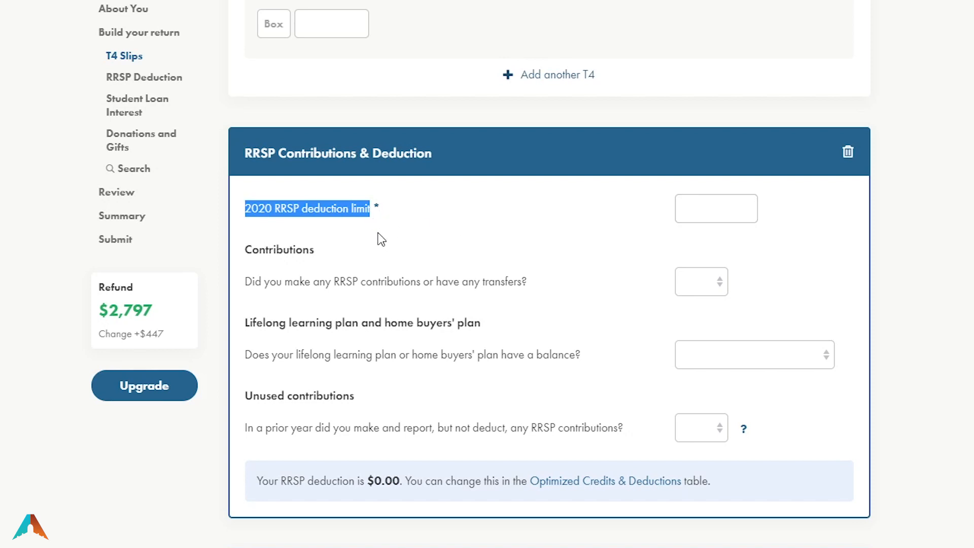
pyautogui.click(730, 212)
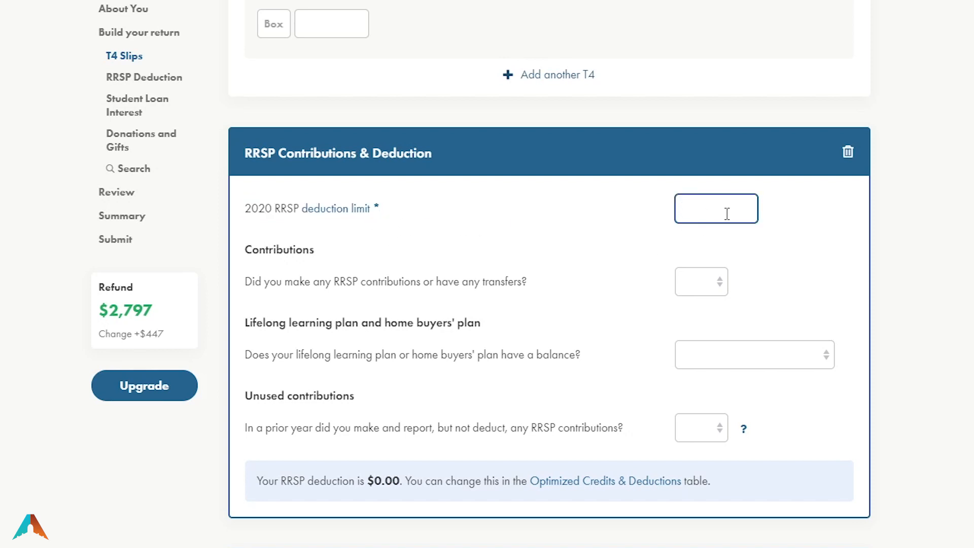
pyautogui.write('380000')
pyautogui.press('Tab')
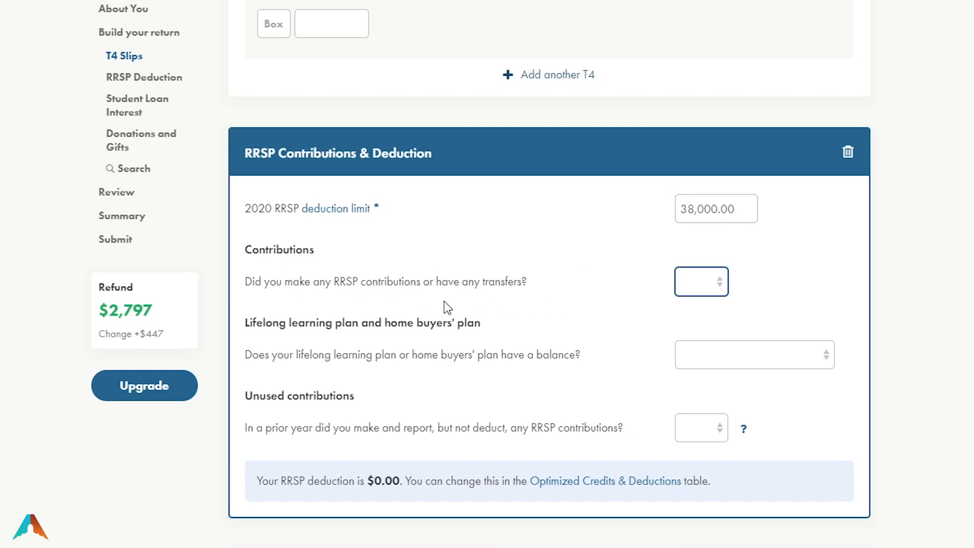
# Add a 5,000 RRSP contribution for March 3 – December 31, 2020, described 'CIBC RRSP First Half'
pyautogui.click(704, 321)
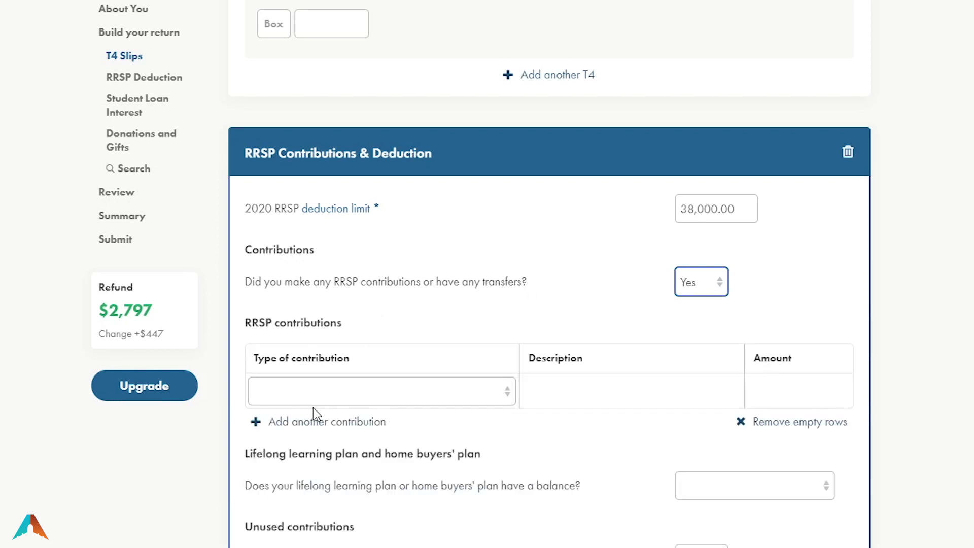
pyautogui.click(501, 392)
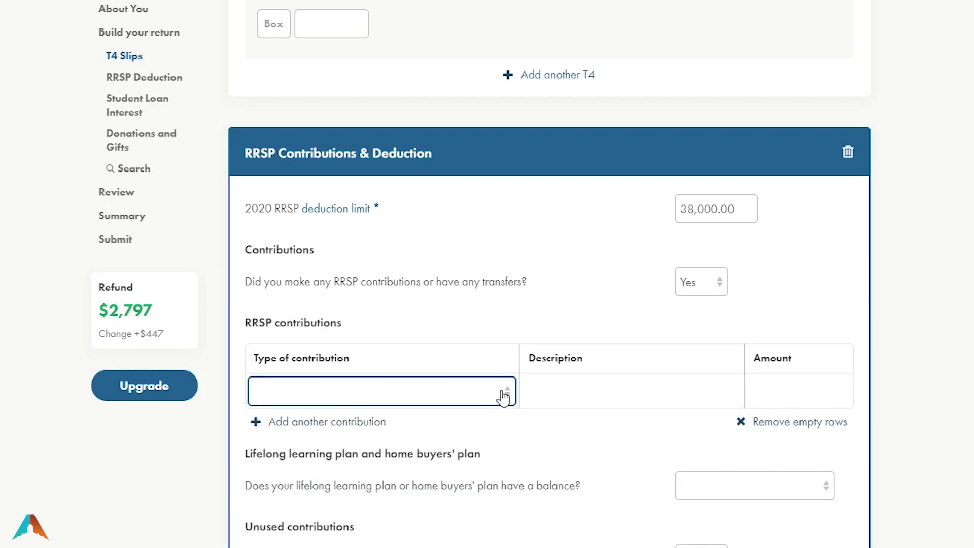
pyautogui.click(677, 394)
pyautogui.click(795, 394)
pyautogui.click(442, 401)
pyautogui.click(406, 431)
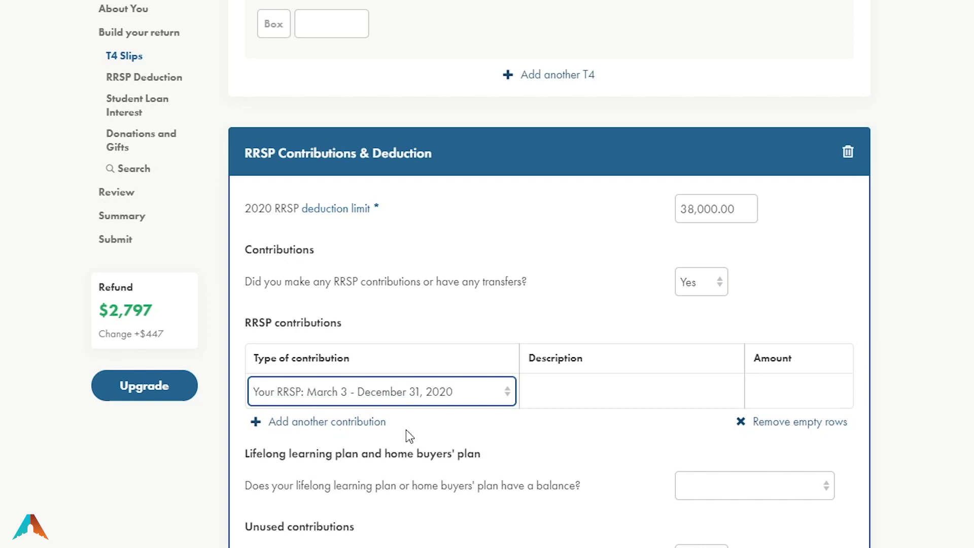
pyautogui.click(557, 390)
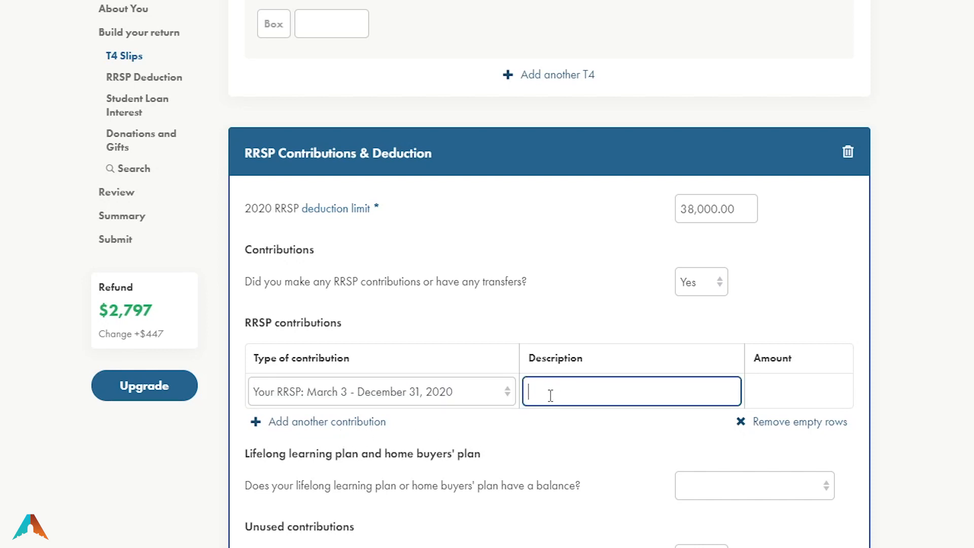
pyautogui.write('CIBC RRSP First Half')
pyautogui.click(762, 392)
pyautogui.write('5,000')
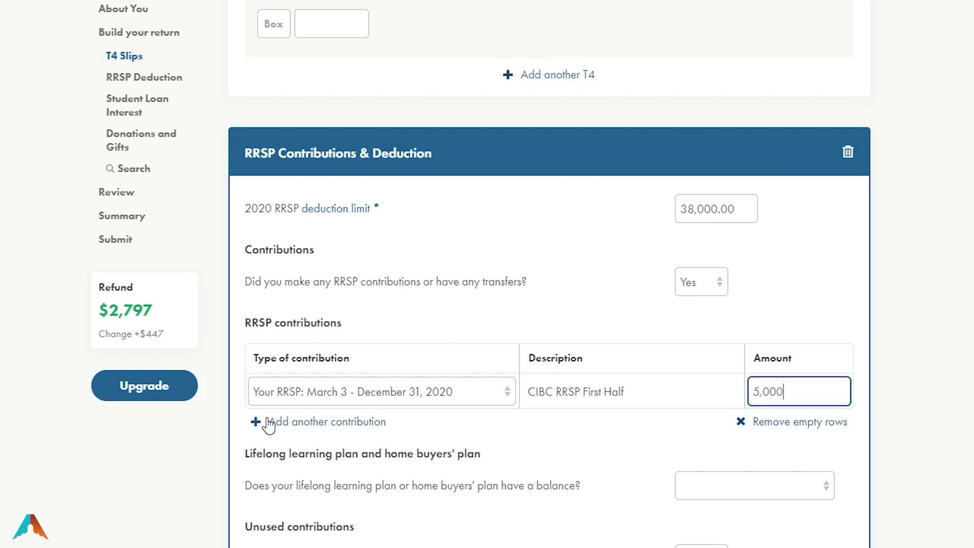
pyautogui.click(294, 429)
# Set the second contribution's type to Your RRSP: January 1 – March 1, 2021
pyautogui.click(777, 391)
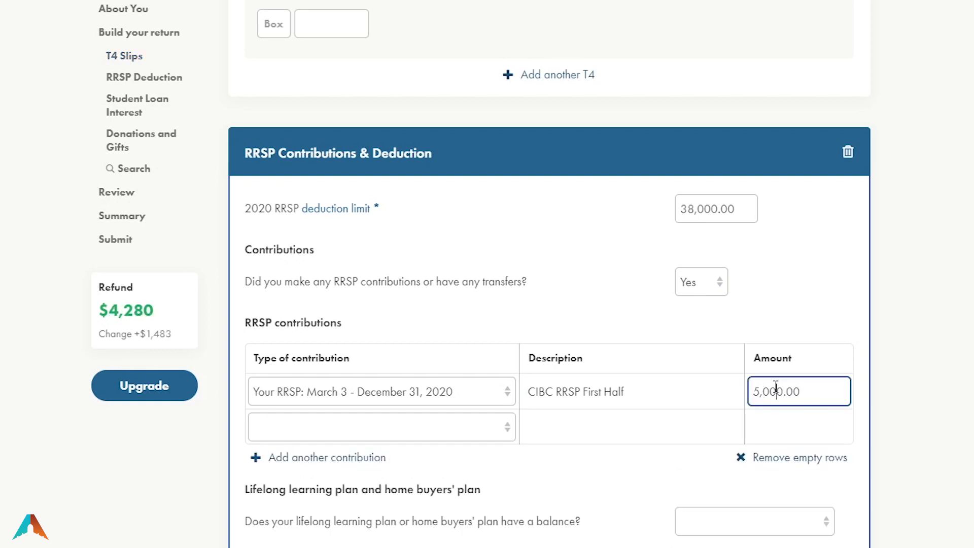
pyautogui.doubleClick(776, 391)
pyautogui.scroll(-2, 599, 432)
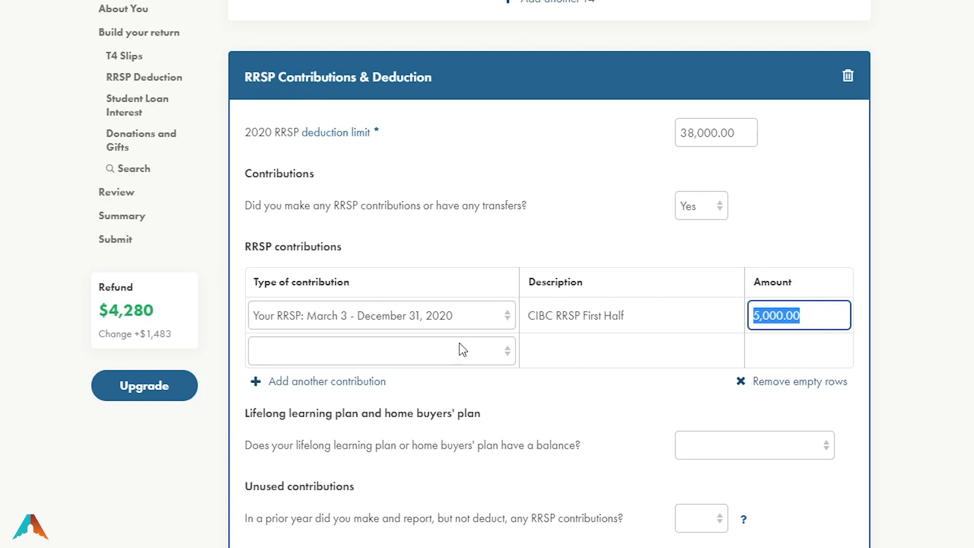
pyautogui.scroll(10, 299, 373)
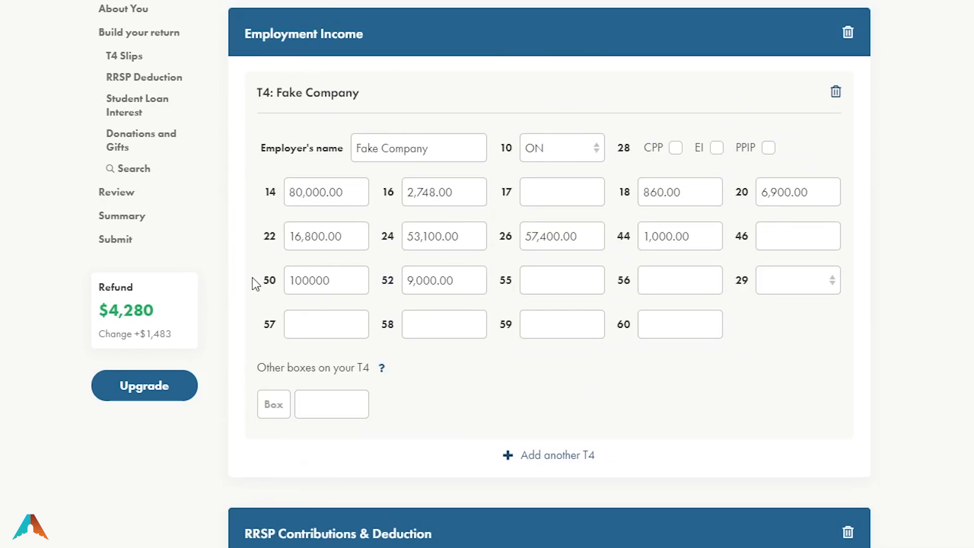
pyautogui.scroll(-8, 733, 300)
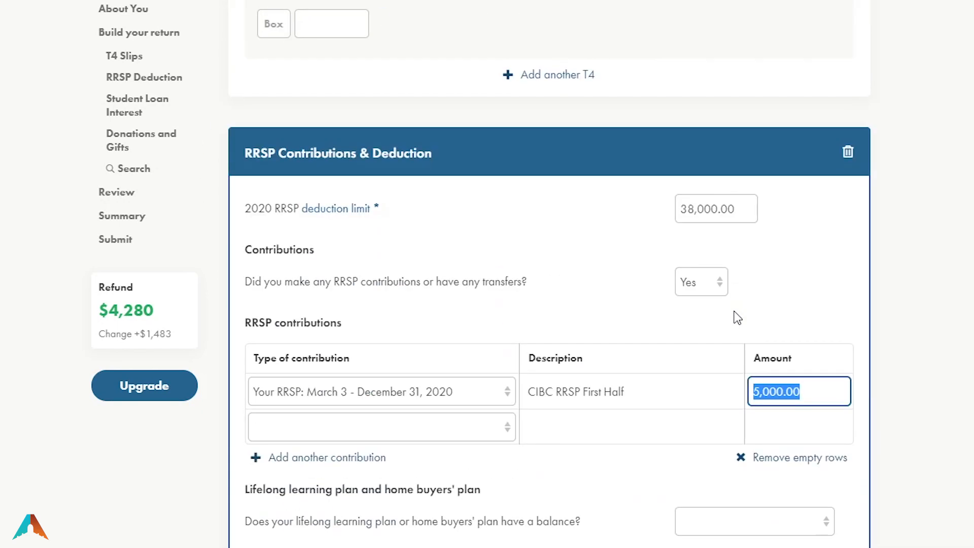
pyautogui.scroll(-2, 704, 397)
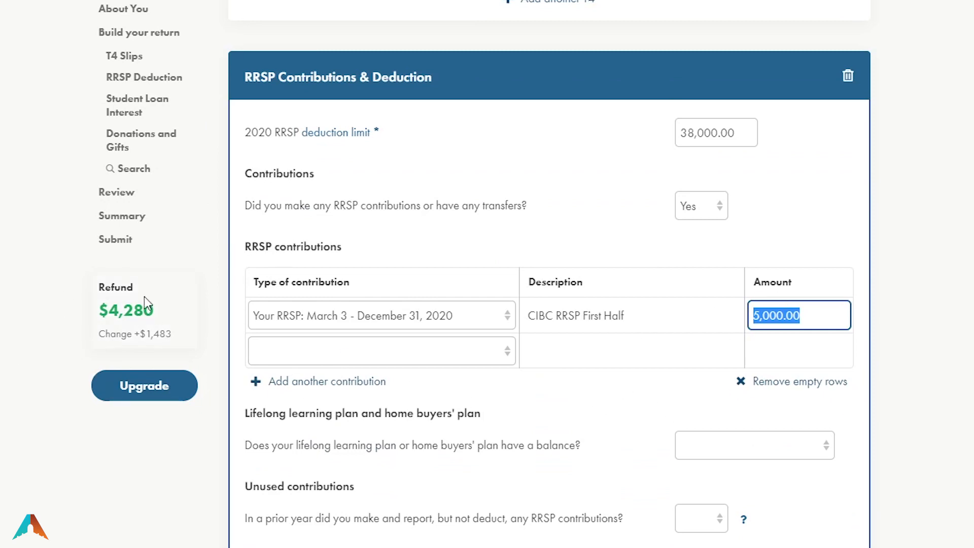
pyautogui.click(309, 359)
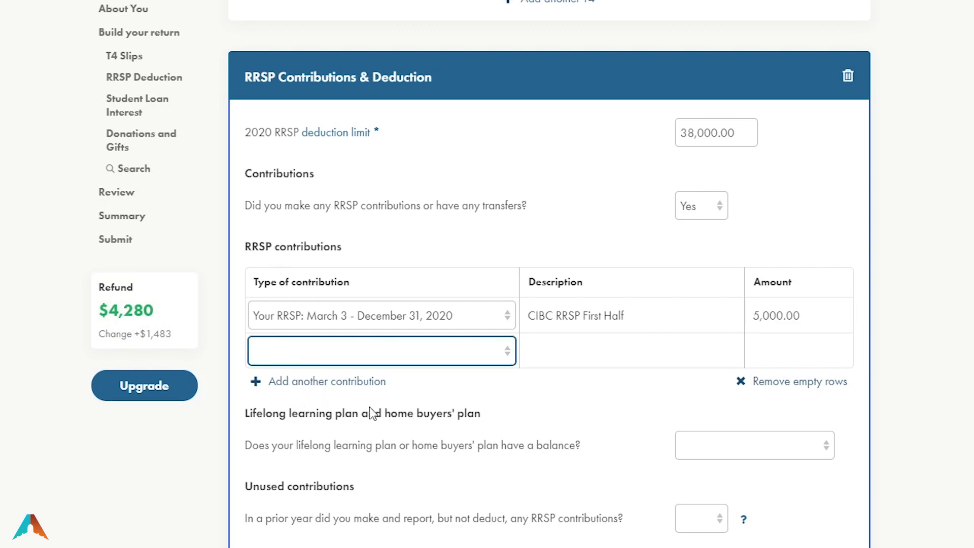
pyautogui.click(428, 410)
pyautogui.click(597, 350)
# Describe the second contribution as 'CIBC RRSP Second Half' with an amount of 2,000
pyautogui.click(572, 315)
pyautogui.hotkey('ctrl', 'a')
pyautogui.hotkey('ctrl', 'c')
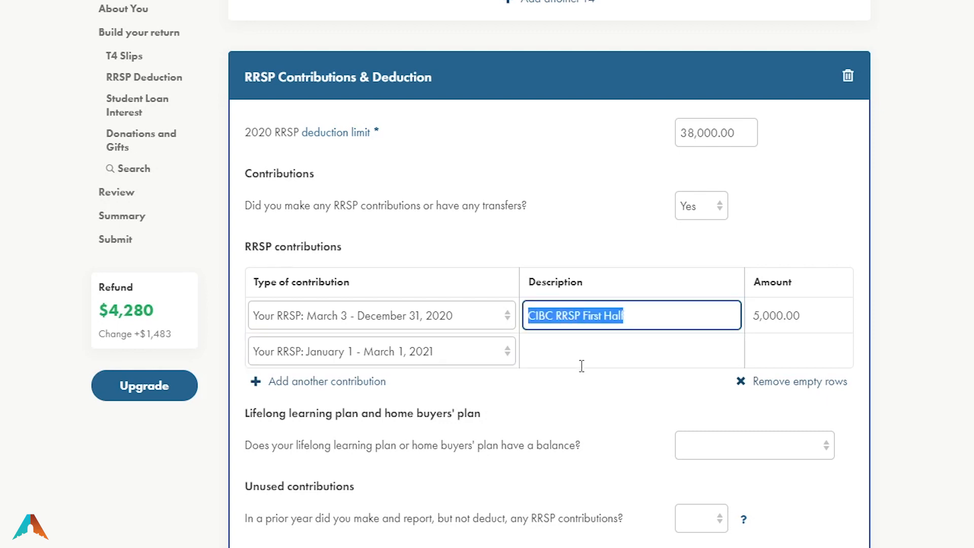
pyautogui.click(577, 361)
pyautogui.hotkey('ctrl', 'v')
pyautogui.doubleClick(593, 351)
pyautogui.write('Second')
pyautogui.click(791, 342)
pyautogui.write('2000')
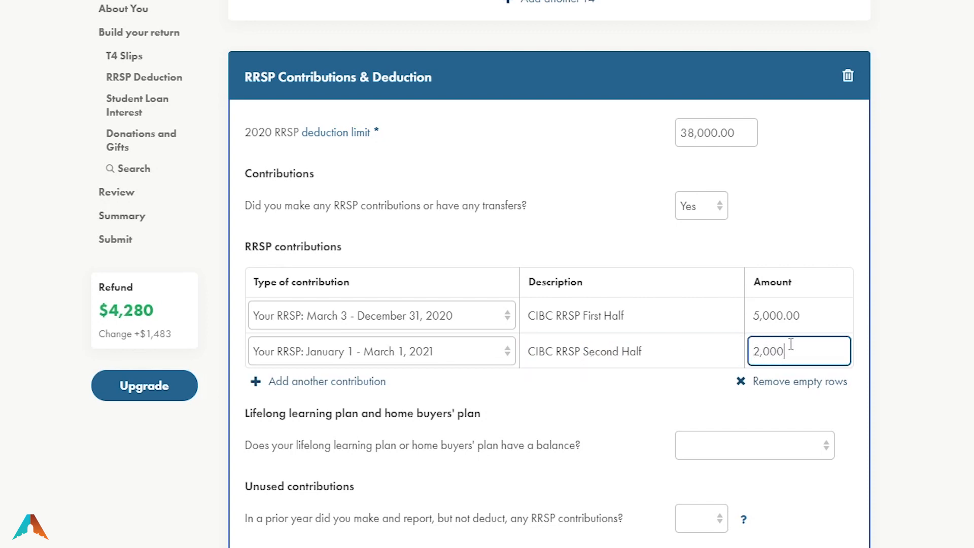
pyautogui.click(957, 372)
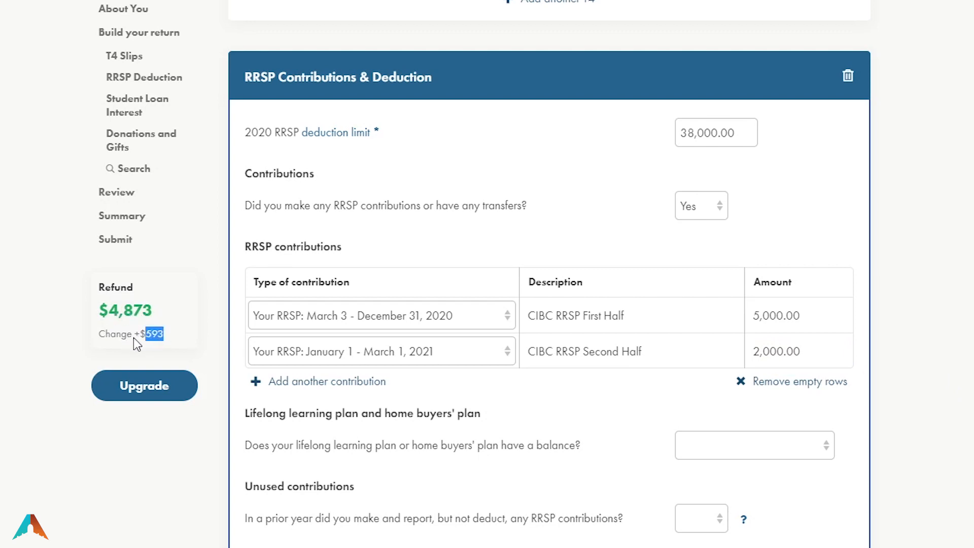
# Try 8,000 as the second RRSP contribution amount, then restore it to 2,000
pyautogui.click(773, 351)
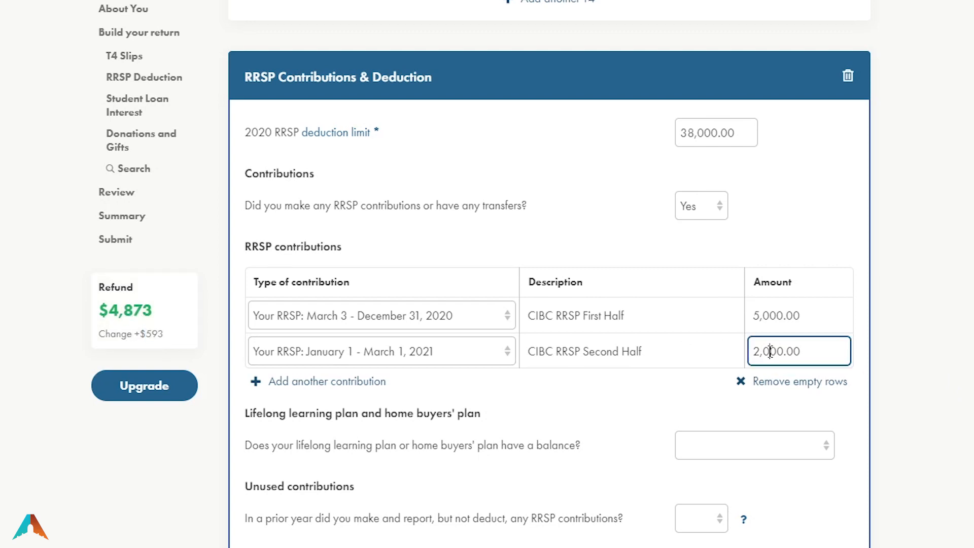
pyautogui.doubleClick(774, 353)
pyautogui.doubleClick(148, 335)
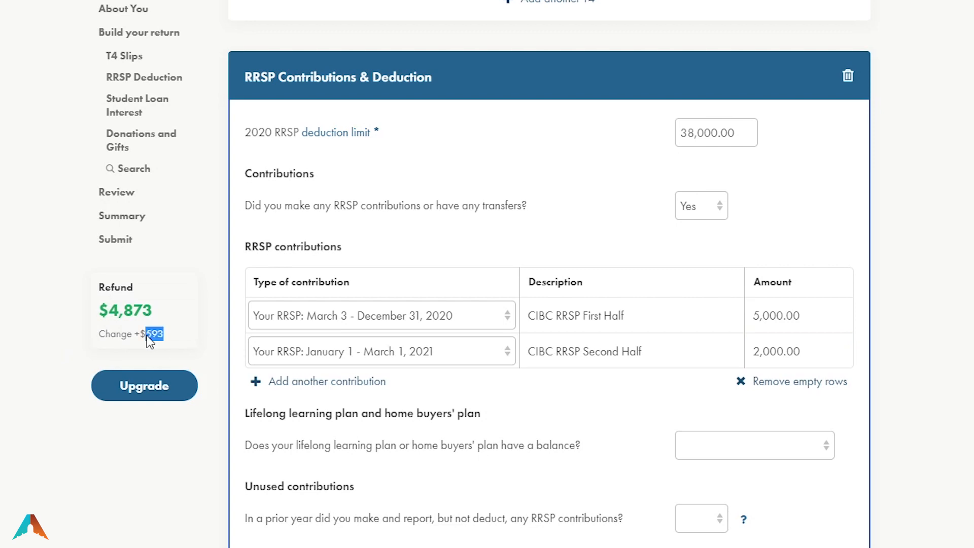
pyautogui.doubleClick(776, 350)
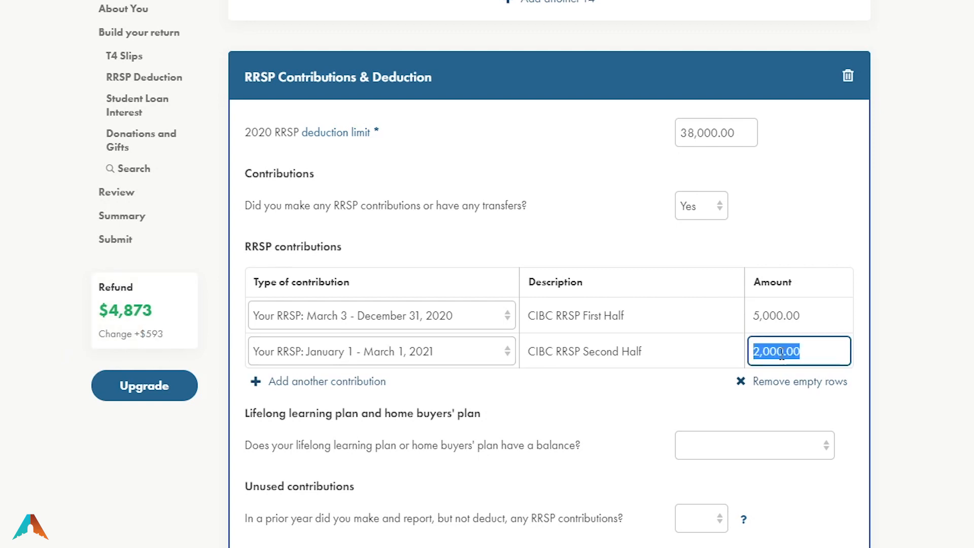
pyautogui.click(154, 333)
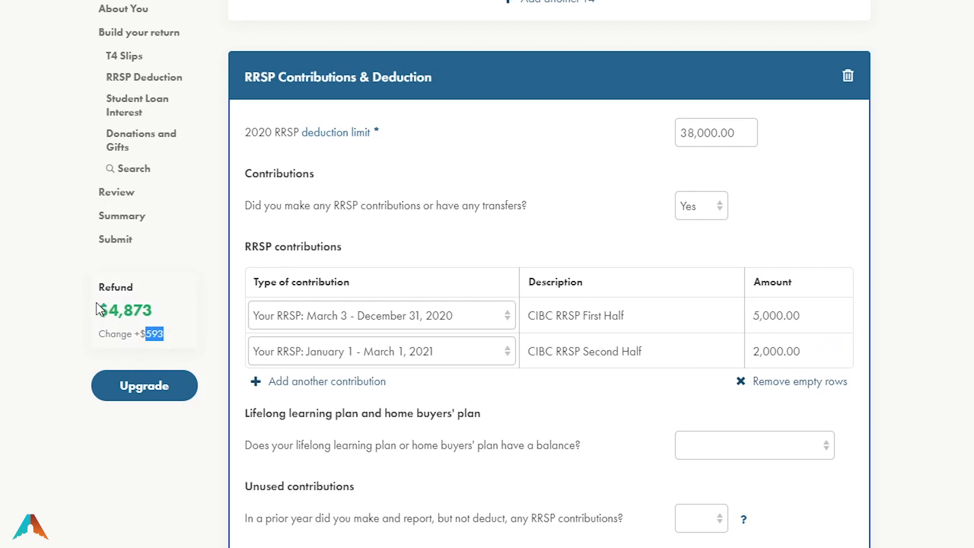
pyautogui.click(782, 352)
pyautogui.write('8000')
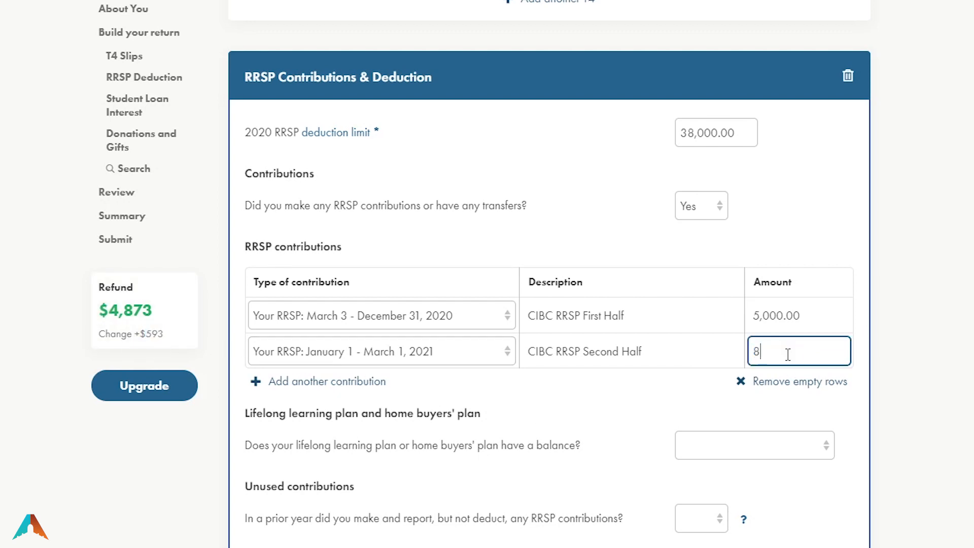
pyautogui.press('Tab')
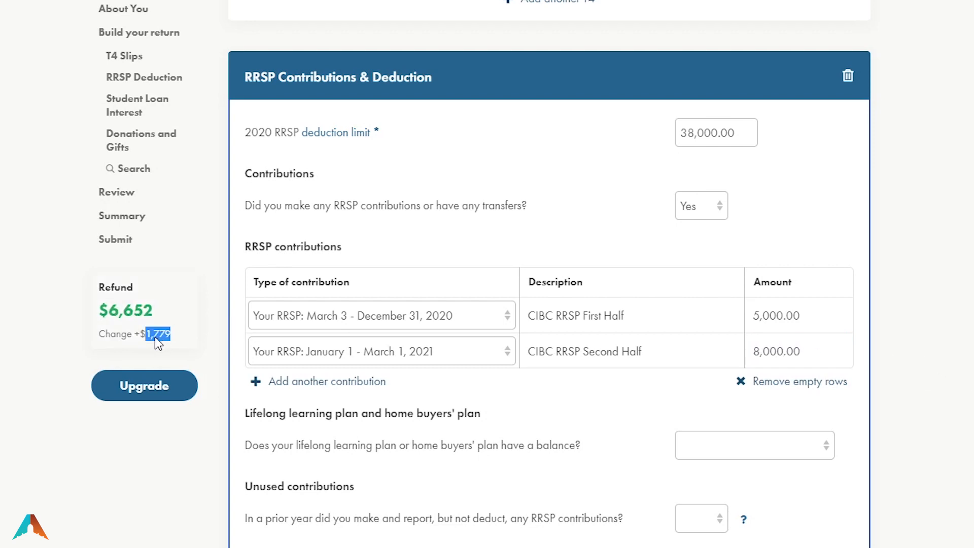
pyautogui.click(783, 355)
pyautogui.write('2')
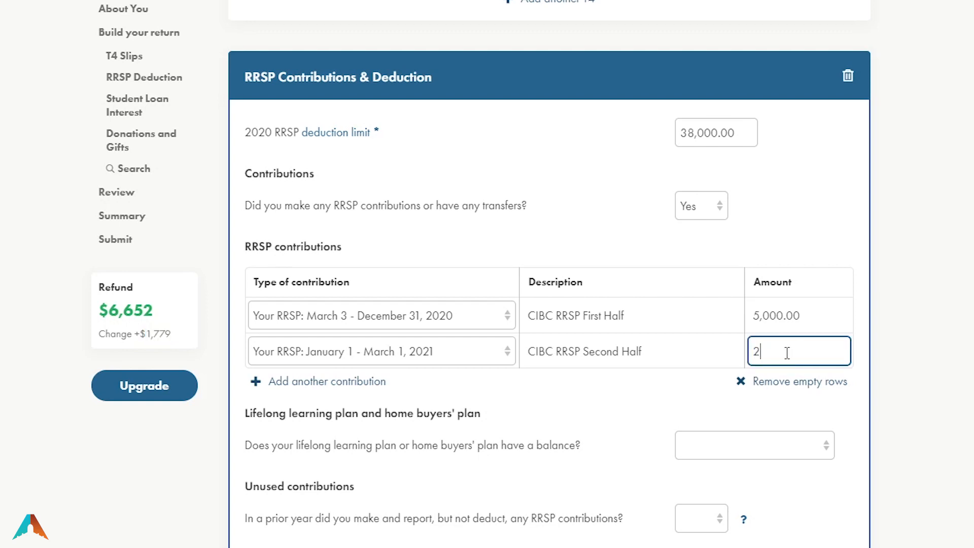
pyautogui.write(',000')
pyautogui.click(122, 303)
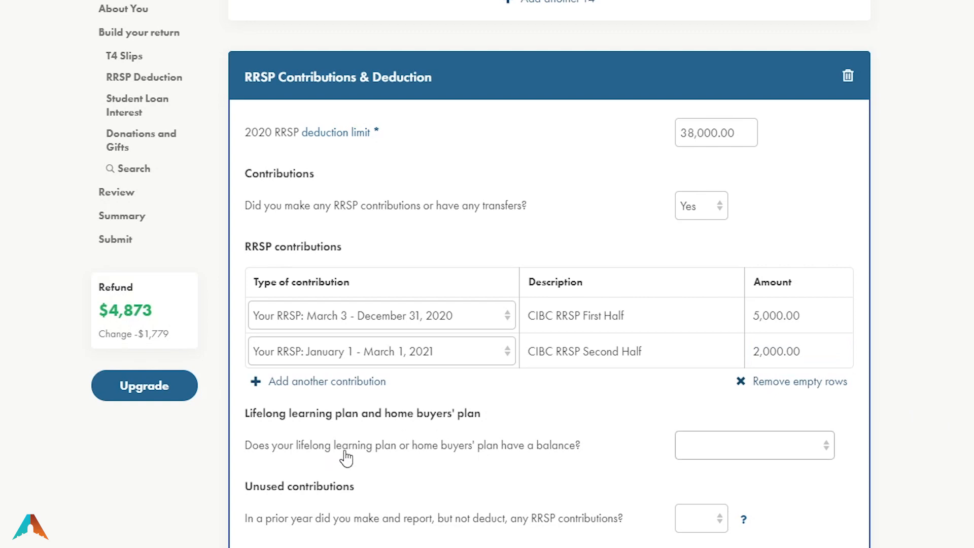
# Answer No to the lifelong learning or home buyers' plan balance question and answer the unused contributions question
pyautogui.scroll(-3, 350, 454)
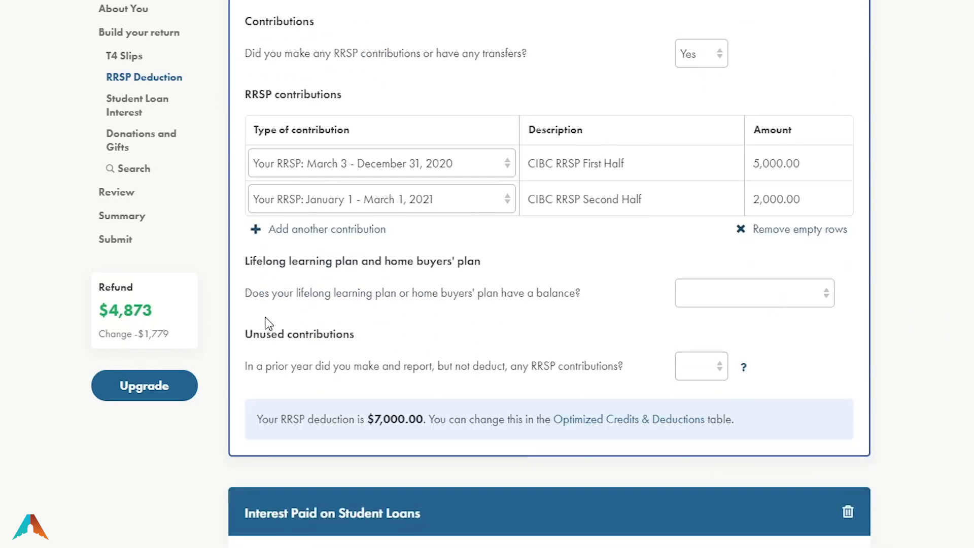
pyautogui.click(762, 303)
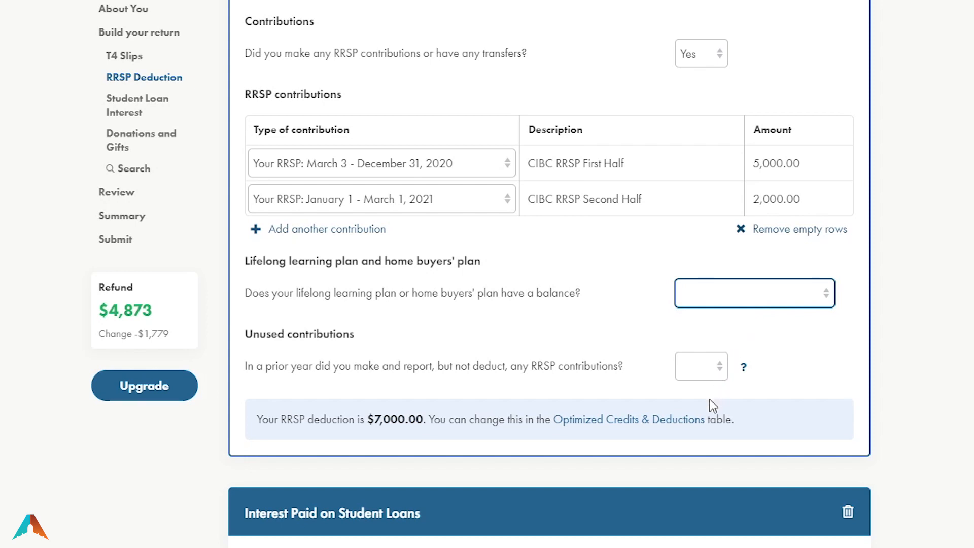
pyautogui.press('n')
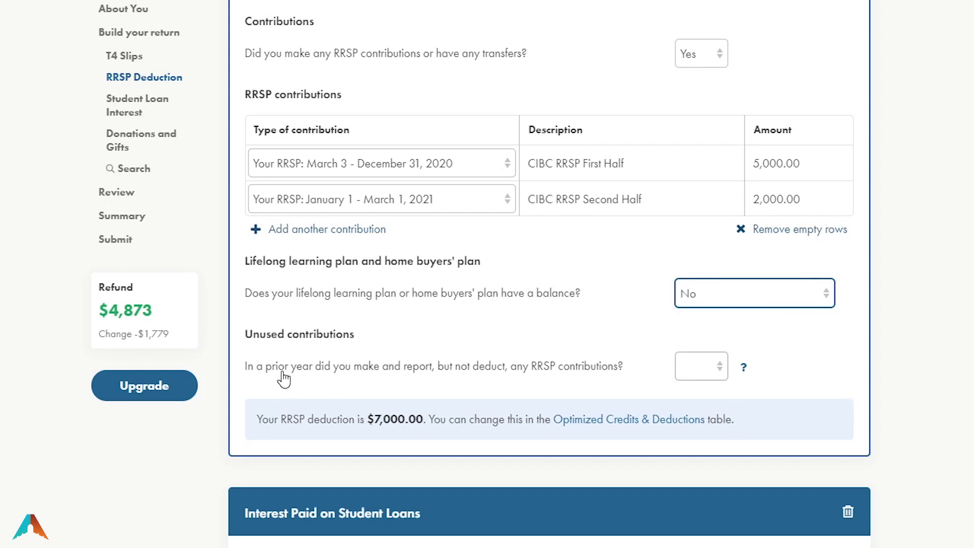
pyautogui.click(694, 372)
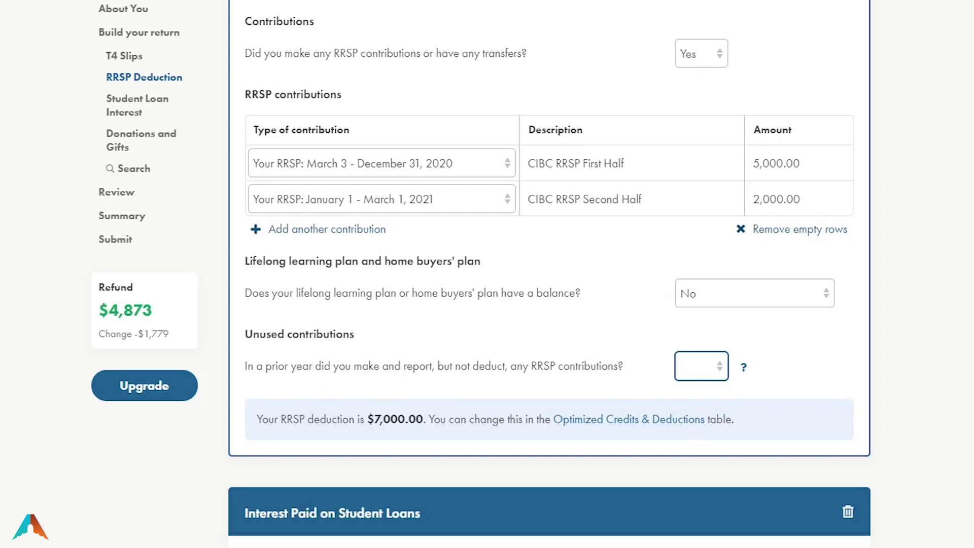
pyautogui.click(701, 368)
pyautogui.click(705, 422)
pyautogui.scroll(-6, 758, 414)
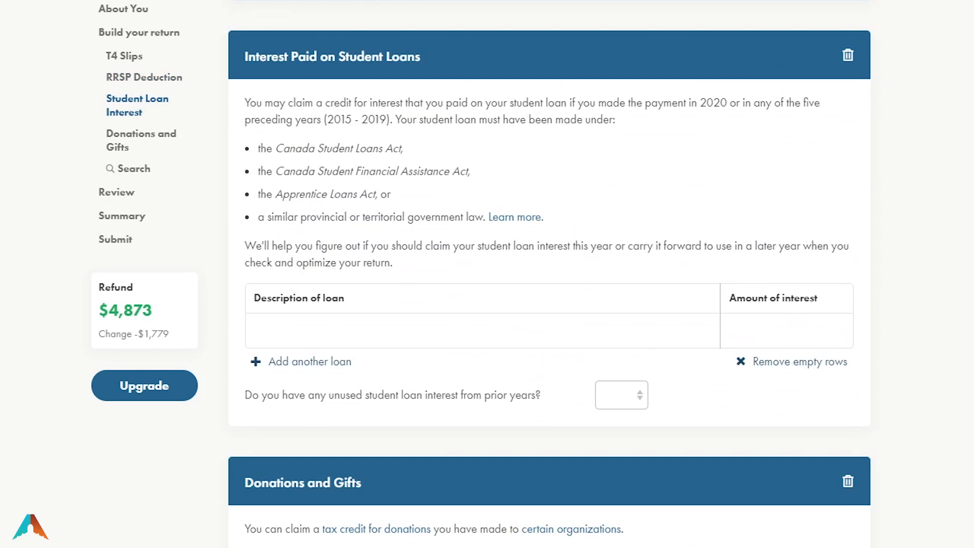
# Enter OSAP student loan interest of 1,100
pyautogui.scroll(-3, 953, 375)
pyautogui.scroll(3, 952, 375)
pyautogui.click(273, 333)
pyautogui.write('OSAP')
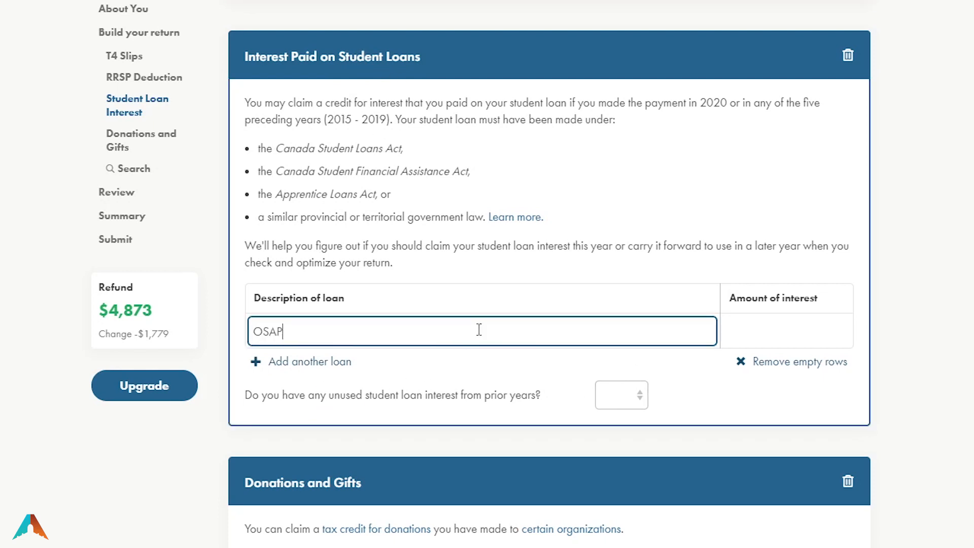
pyautogui.press('Tab')
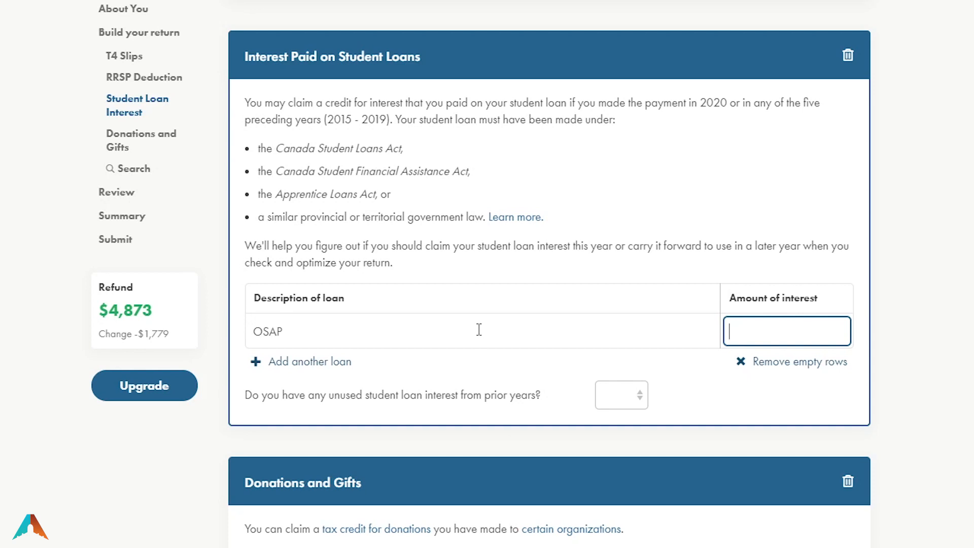
pyautogui.write('1,100')
pyautogui.click(965, 324)
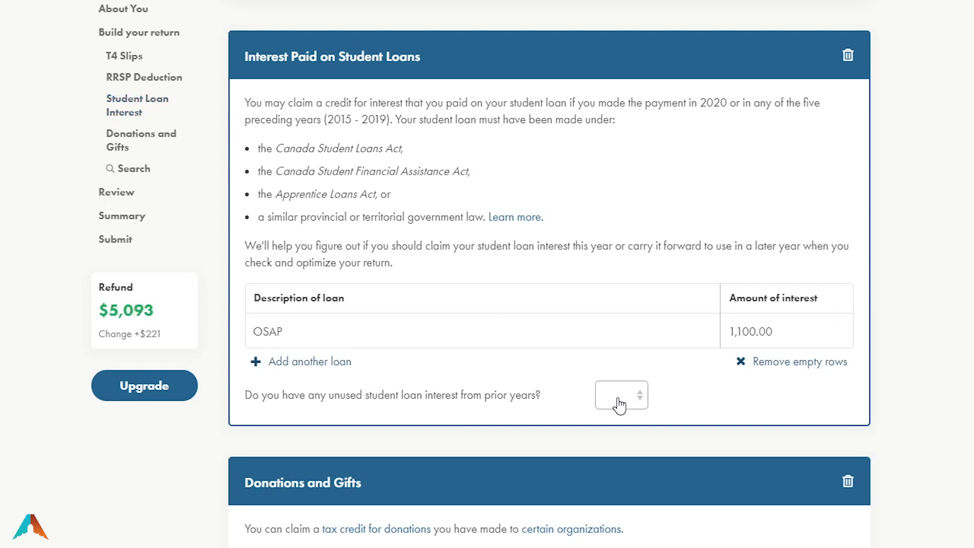
# Answer No to unused prior-year student loan interest and scroll to Donations and Gifts
pyautogui.click(617, 401)
pyautogui.press('n')
pyautogui.doubleClick(154, 337)
pyautogui.click(103, 505)
pyautogui.scroll(-5, 776, 491)
pyautogui.scroll(-5, 549, 274)
pyautogui.scroll(-2, 550, 274)
pyautogui.scroll(2, 549, 274)
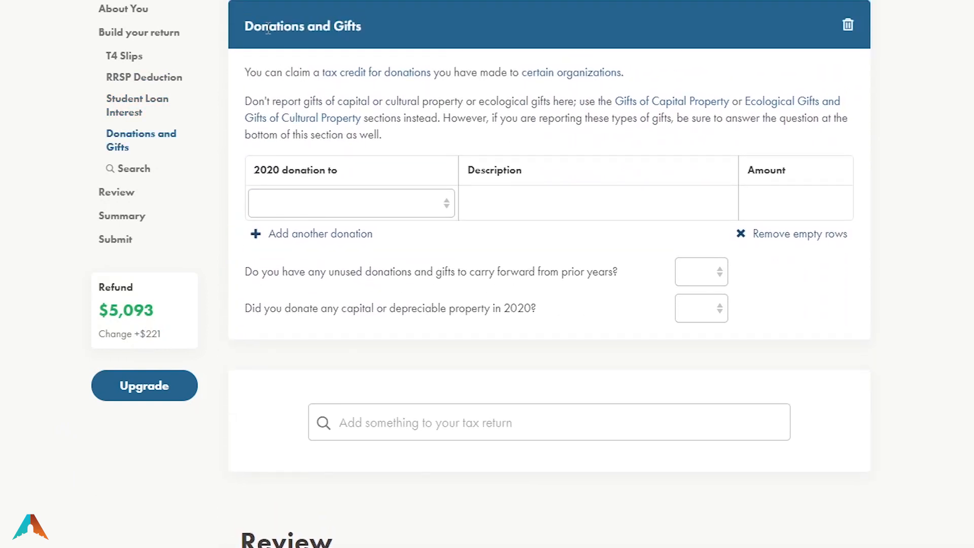
# Add a 200 donation to a Charity described as 'Charity Gift'
pyautogui.click(324, 207)
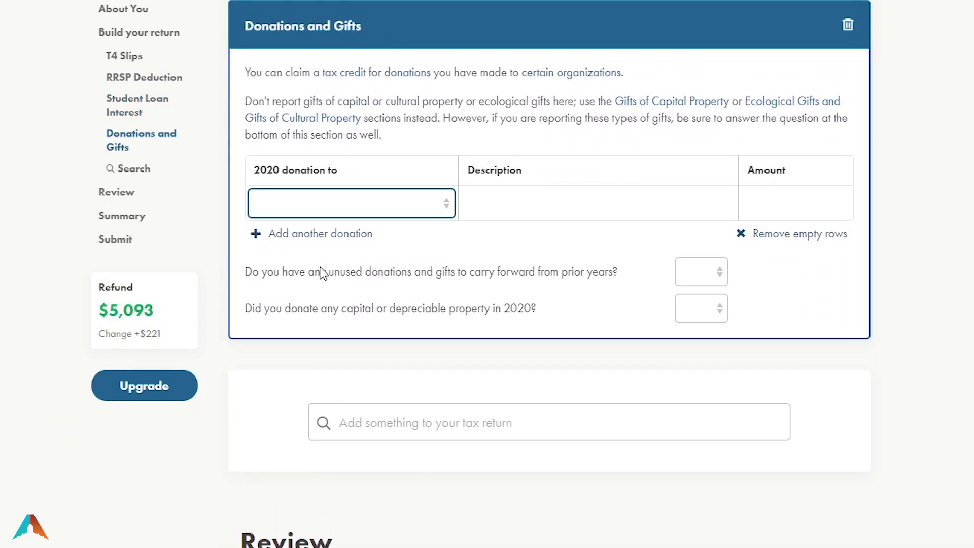
pyautogui.click(288, 243)
pyautogui.click(544, 204)
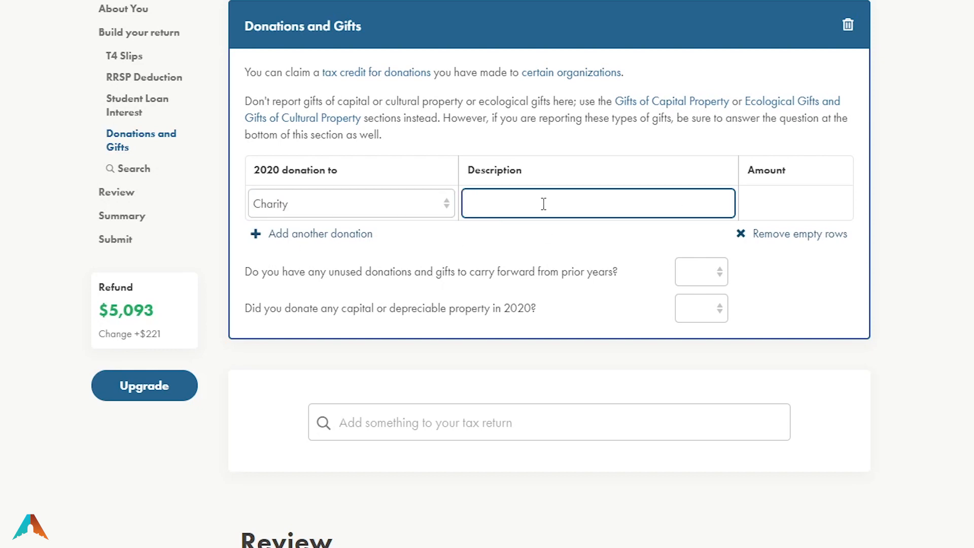
pyautogui.write('Charity Gift')
pyautogui.press('Tab')
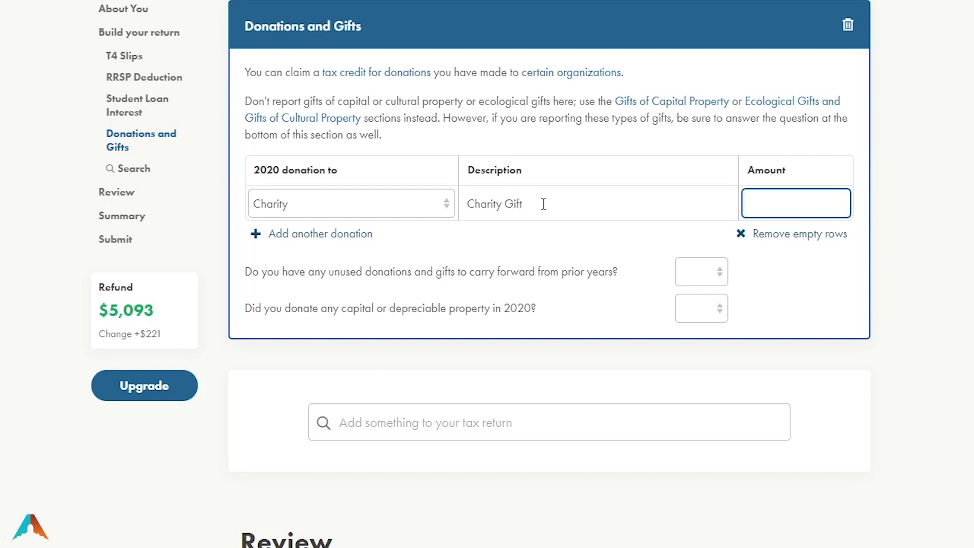
pyautogui.write('200')
pyautogui.press('Tab')
pyautogui.doubleClick(150, 336)
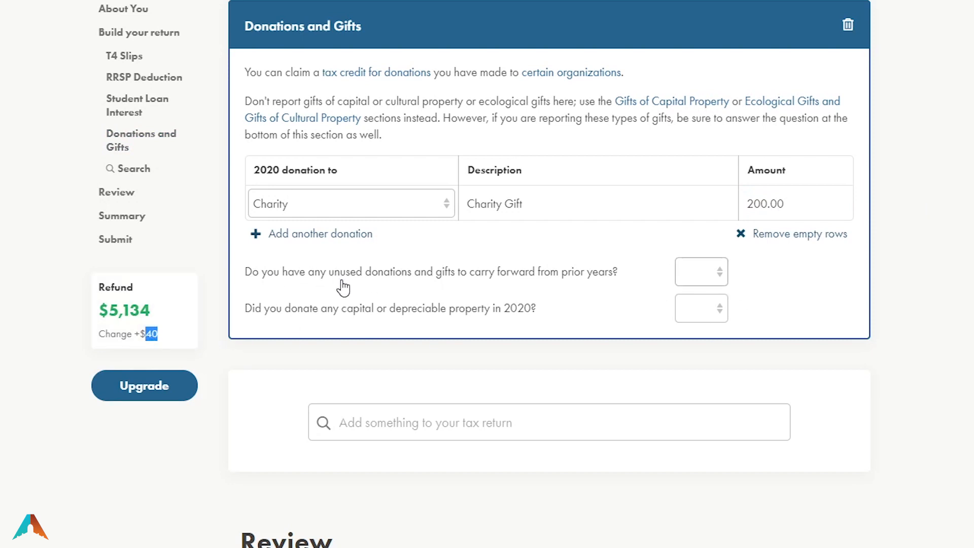
# Answer No to both the donation carry-forward and capital property donation questions
pyautogui.click(699, 274)
pyautogui.click(695, 325)
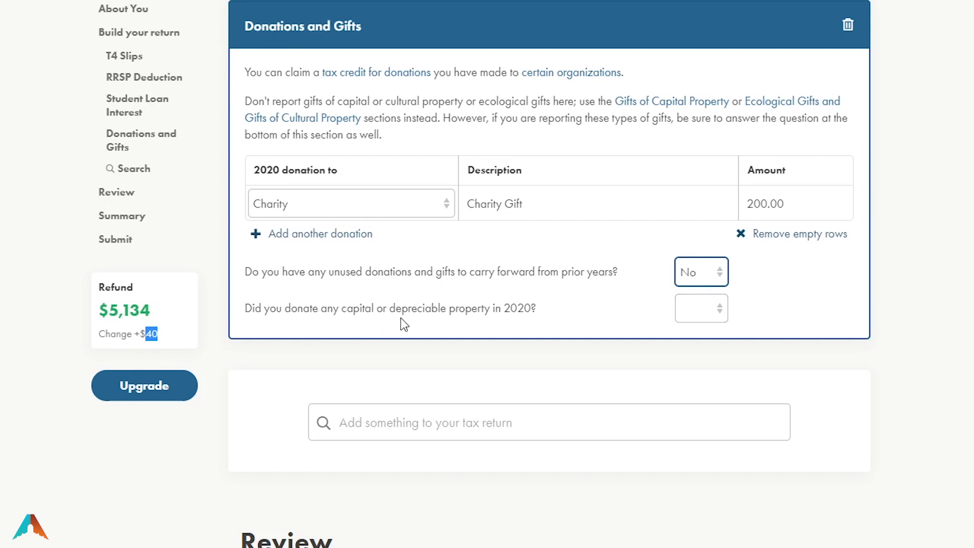
pyautogui.click(701, 320)
pyautogui.click(698, 374)
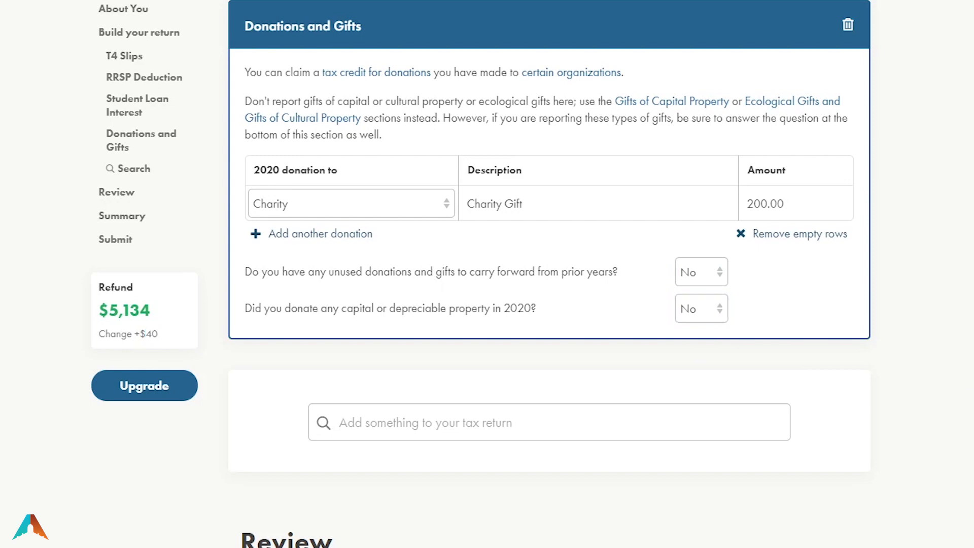
pyautogui.scroll(-4, 699, 374)
pyautogui.scroll(-15, 972, 426)
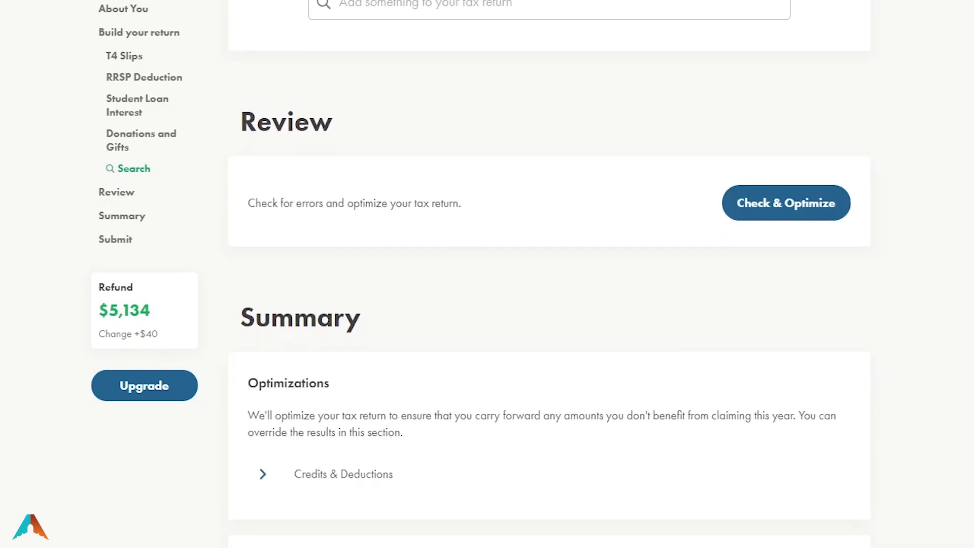
pyautogui.scroll(-2, 972, 426)
pyautogui.scroll(12, 972, 426)
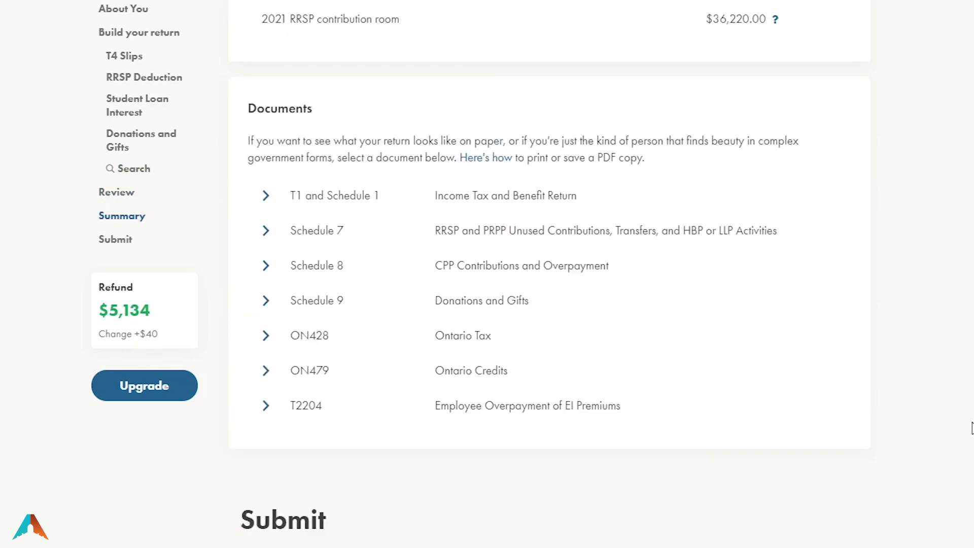
pyautogui.scroll(15, 971, 430)
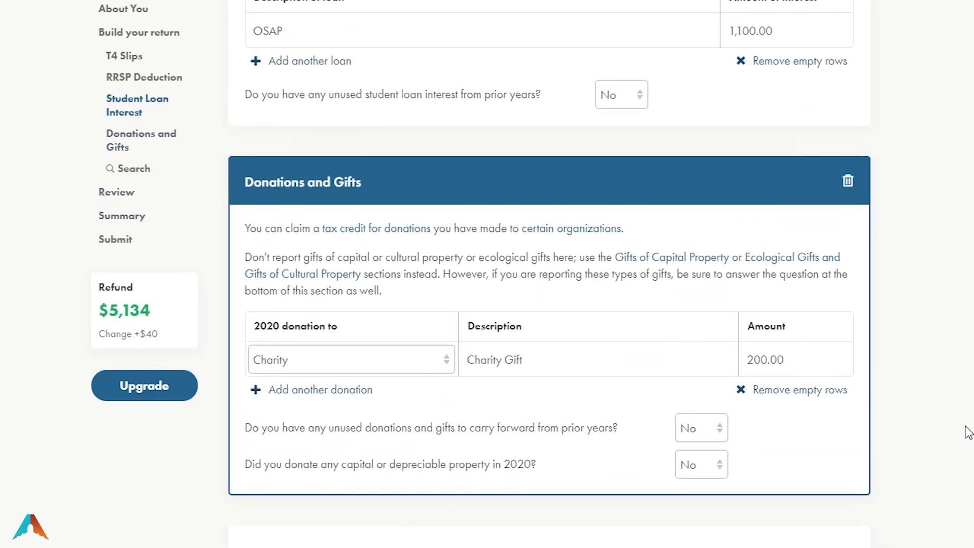
pyautogui.scroll(20, 549, 274)
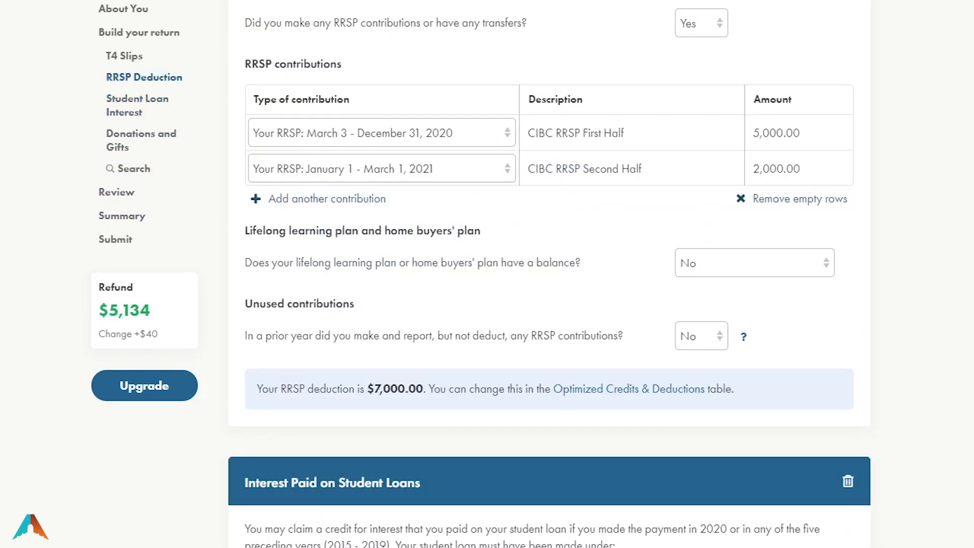
pyautogui.scroll(-20, 550, 274)
pyautogui.scroll(-20, 549, 274)
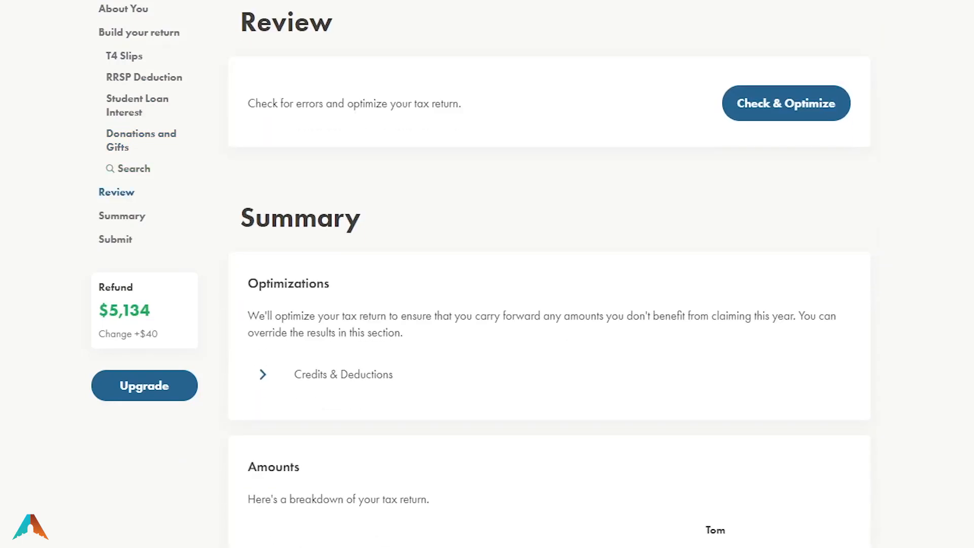
pyautogui.scroll(-1, 549, 274)
pyautogui.scroll(3, 839, 378)
pyautogui.moveTo(236, 162); pyautogui.dragTo(331, 161)
# Run Check & Optimize and review the listed suggestions and warnings, including the box 26 T4 warning
pyautogui.click(771, 249)
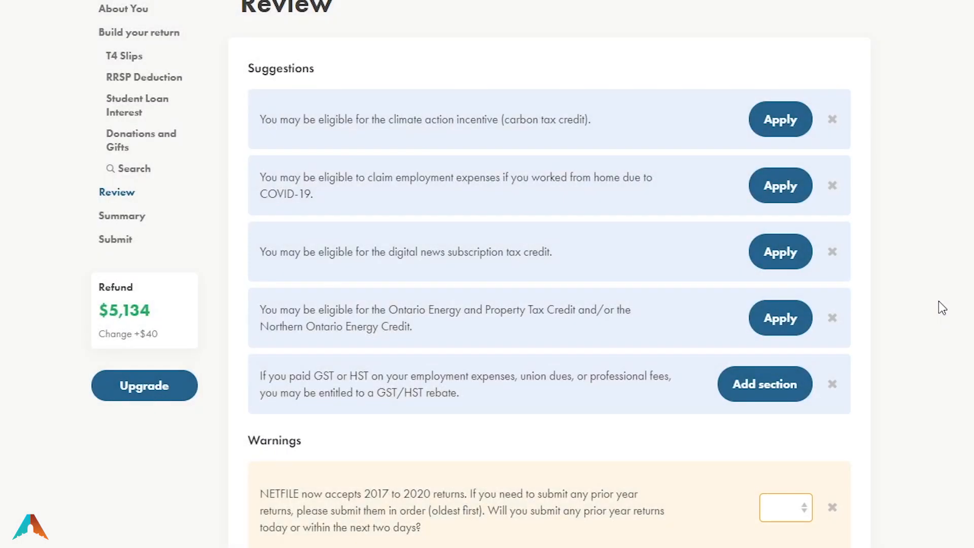
pyautogui.click(779, 259)
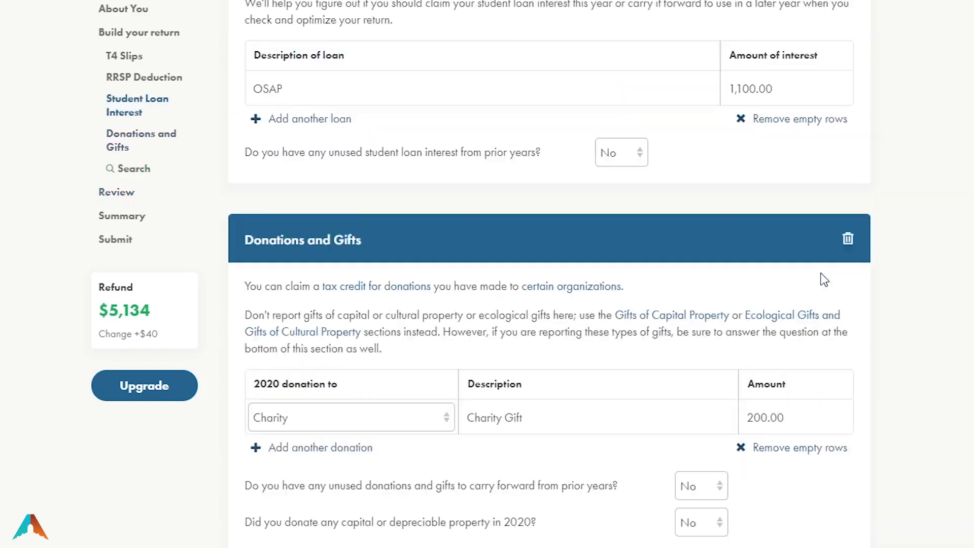
pyautogui.scroll(20, 550, 274)
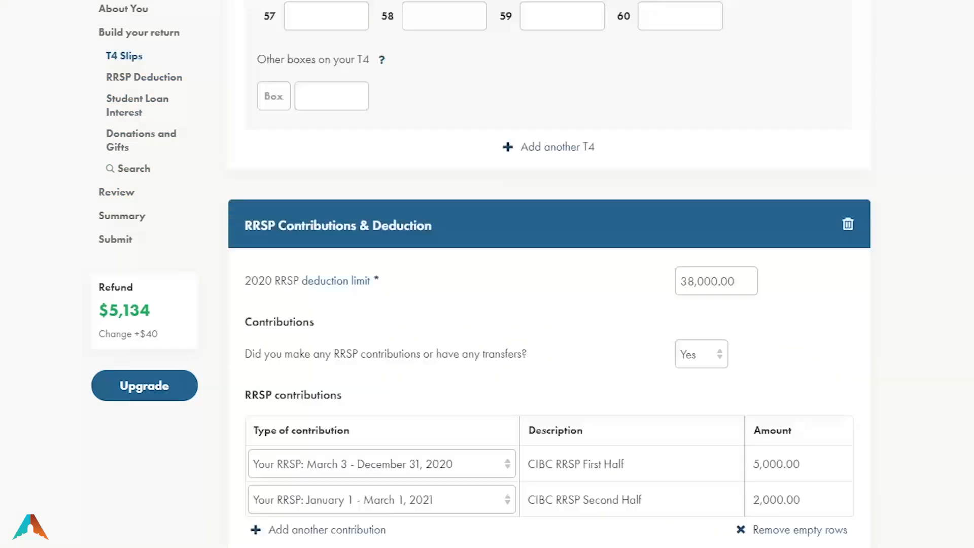
pyautogui.scroll(-20, 550, 274)
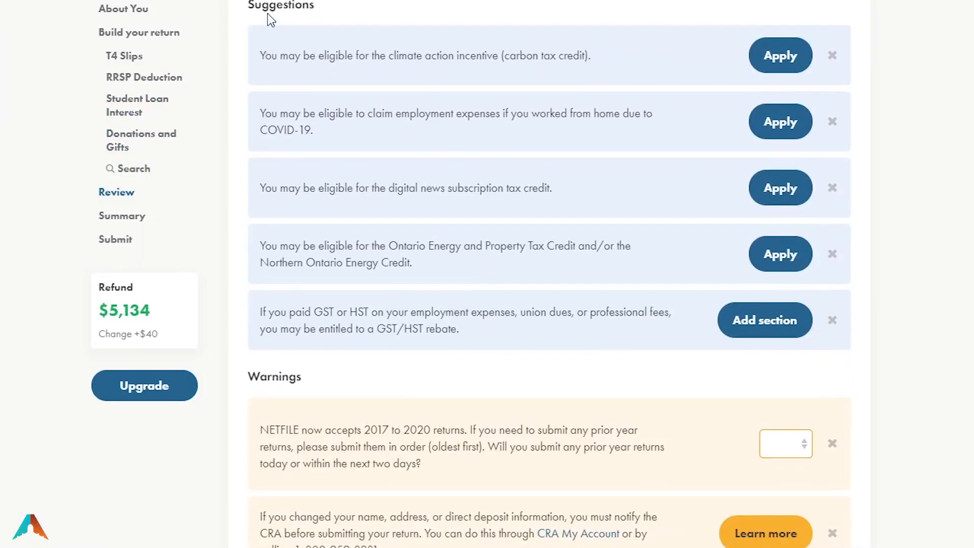
pyautogui.doubleClick(269, 8)
pyautogui.doubleClick(277, 378)
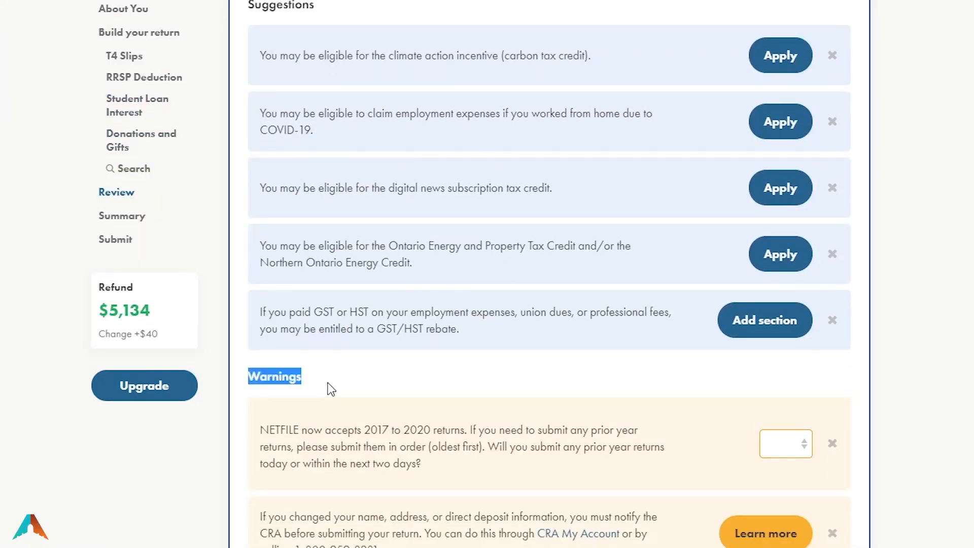
pyautogui.scroll(-5, 367, 395)
pyautogui.scroll(3, 457, 436)
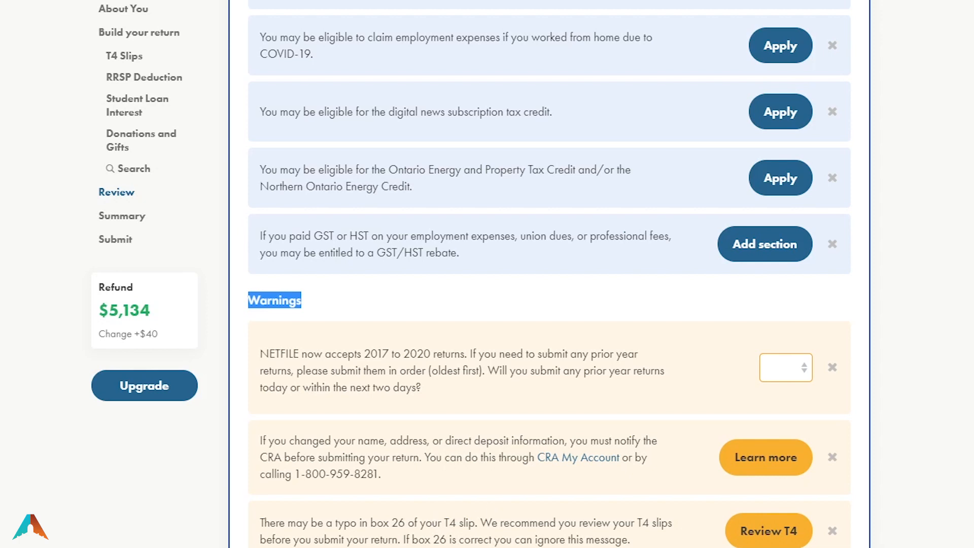
pyautogui.moveTo(409, 524); pyautogui.dragTo(394, 523)
pyautogui.click(395, 524)
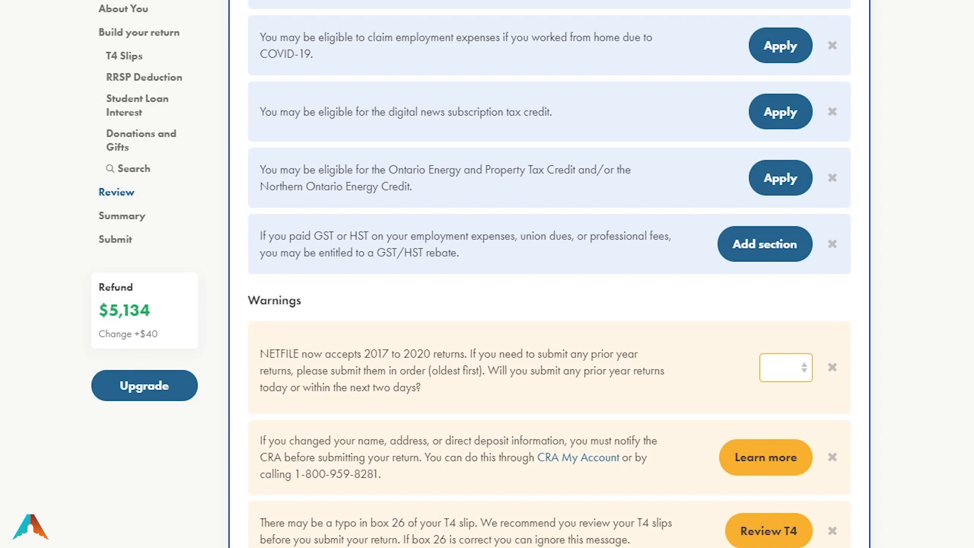
pyautogui.doubleClick(444, 524)
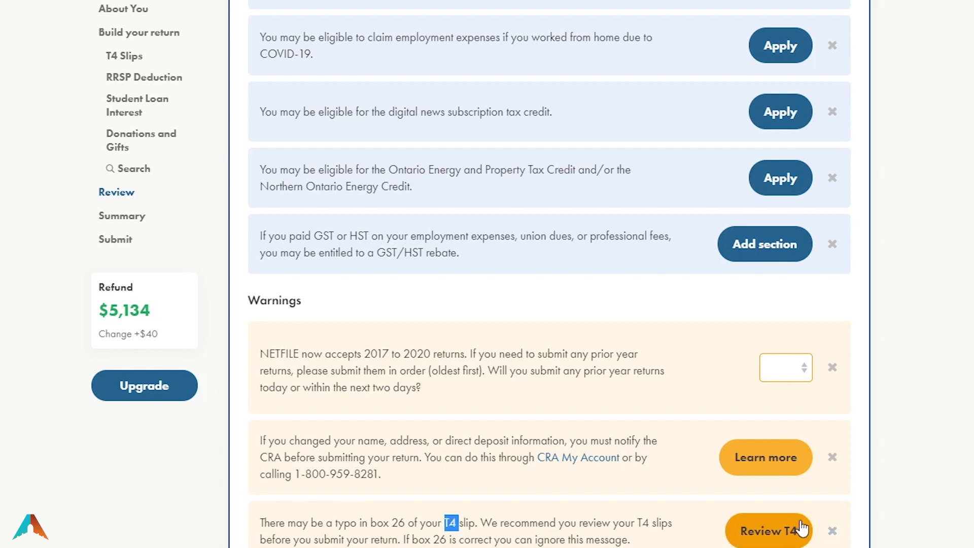
# Dismiss the T4 box 26, CRA contact-details and NETFILE prior-year warnings plus the climate action incentive suggestion
pyautogui.click(832, 531)
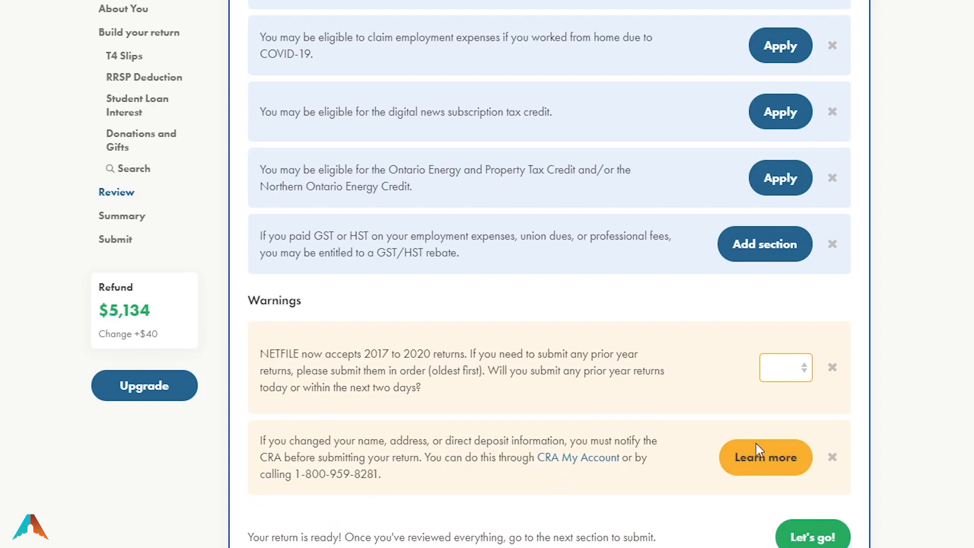
pyautogui.click(832, 458)
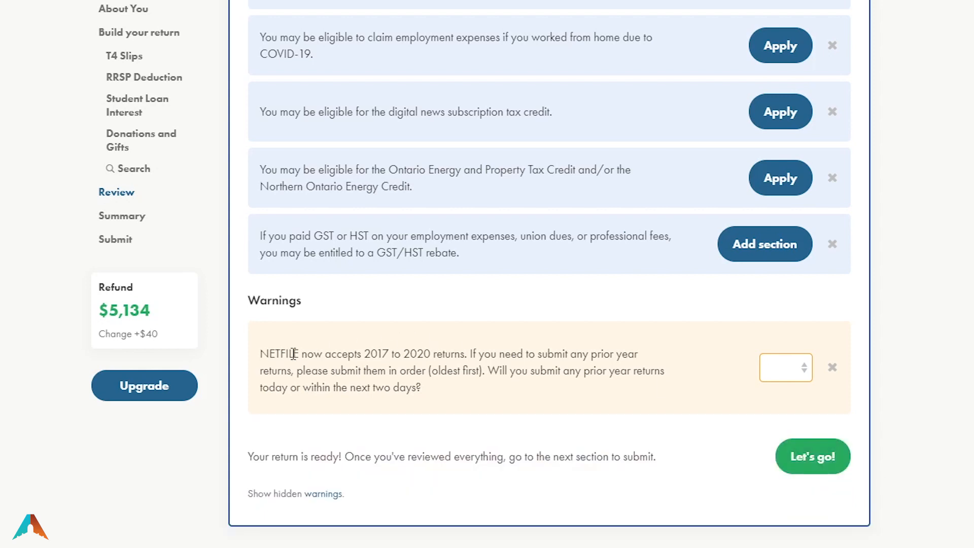
pyautogui.click(833, 368)
pyautogui.scroll(5, 863, 406)
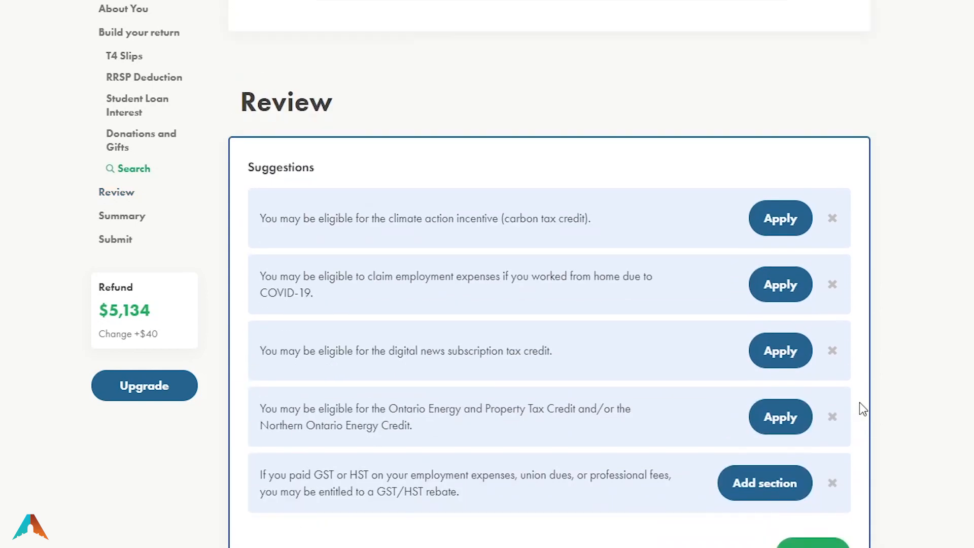
pyautogui.scroll(-1, 864, 409)
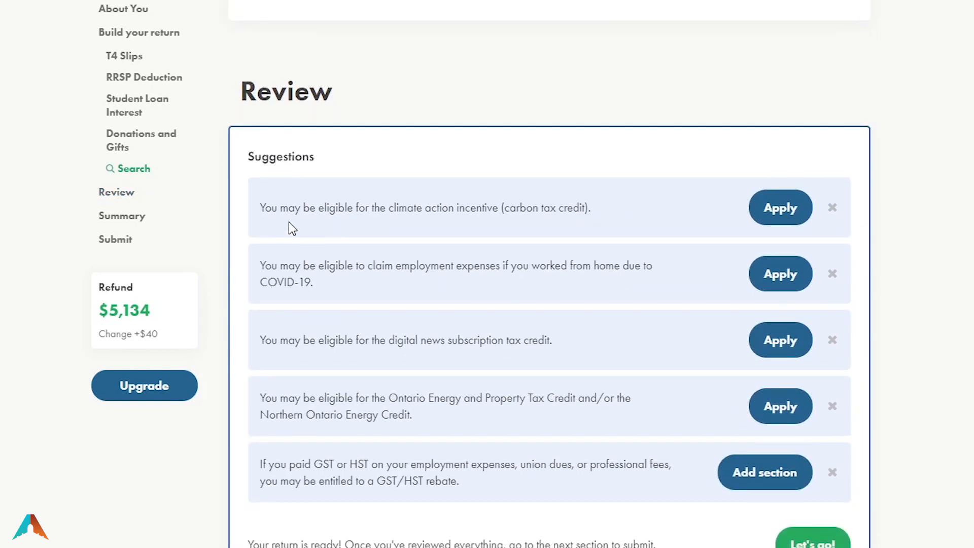
pyautogui.scroll(-1, 845, 203)
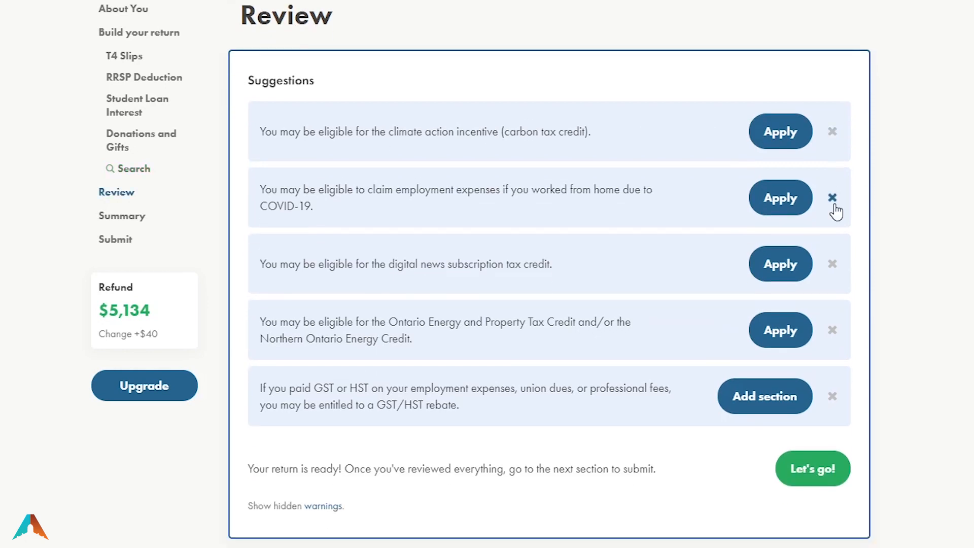
pyautogui.click(833, 133)
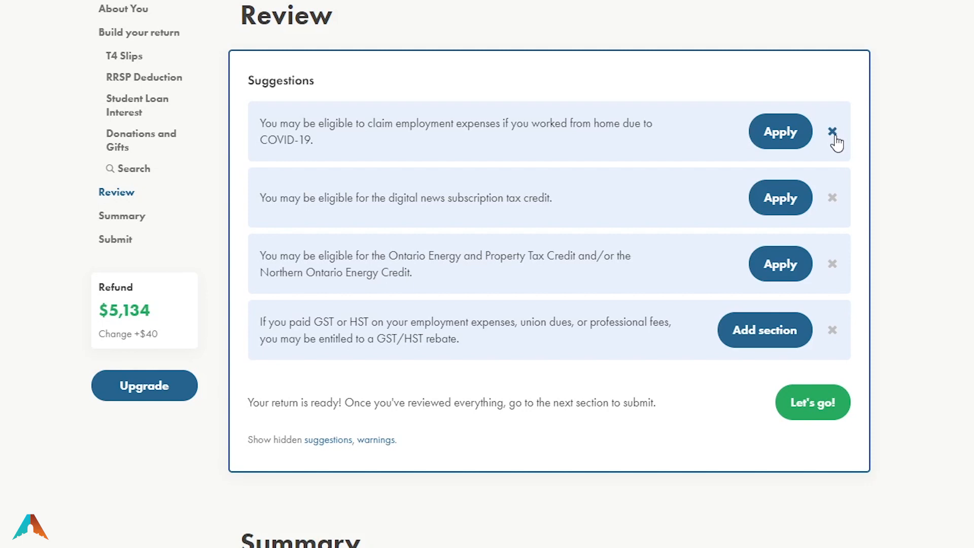
# Read through the work-from-home COVID-19 employment expenses suggestion
pyautogui.moveTo(312, 140); pyautogui.dragTo(595, 125)
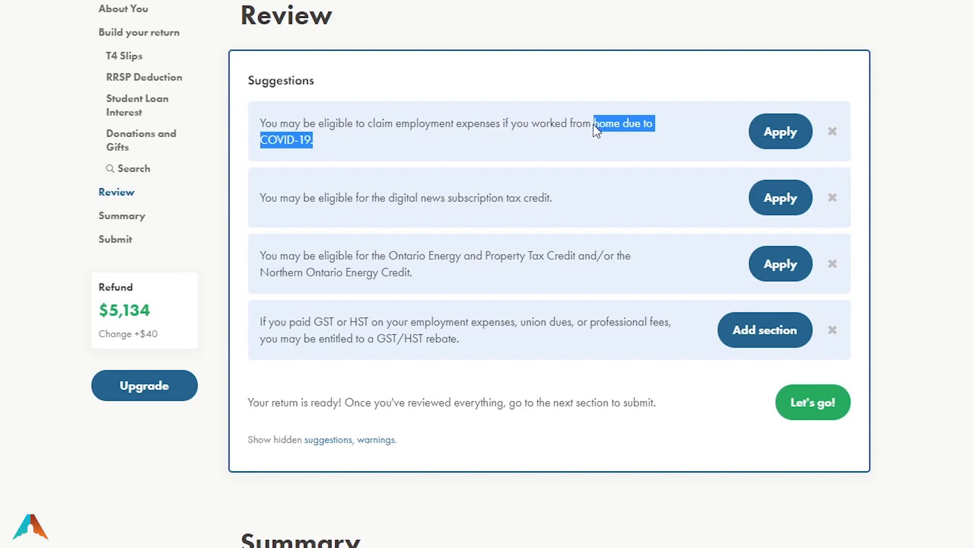
pyautogui.click(563, 172)
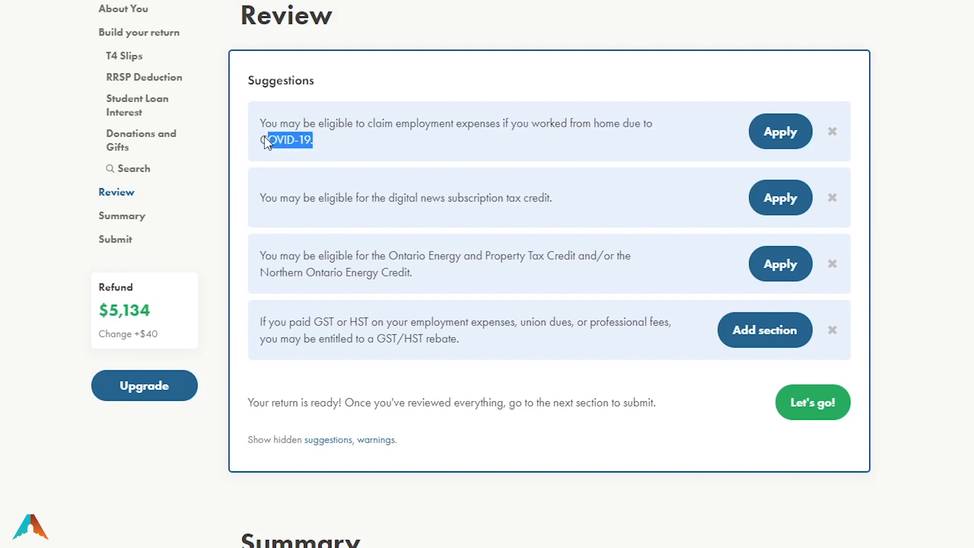
pyautogui.click(320, 138)
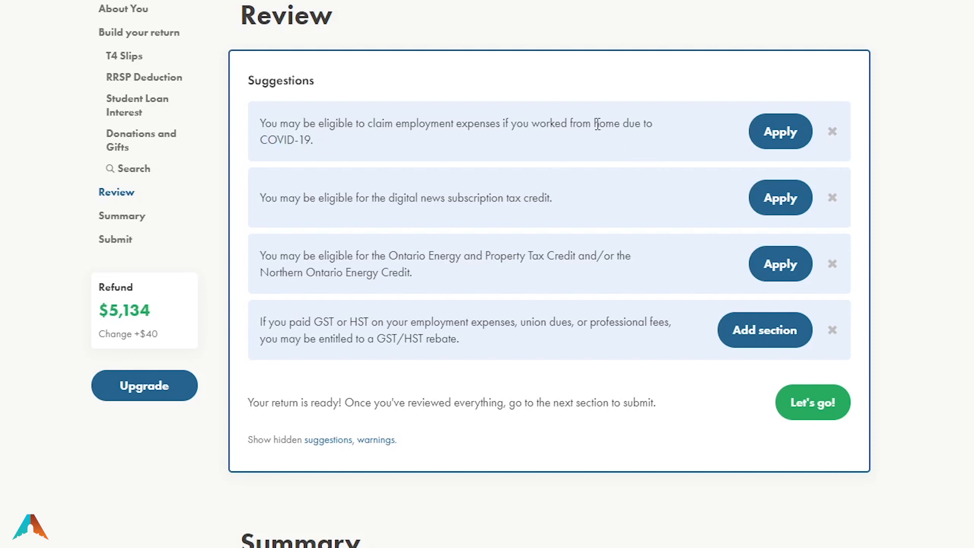
pyautogui.moveTo(596, 124); pyautogui.dragTo(657, 137)
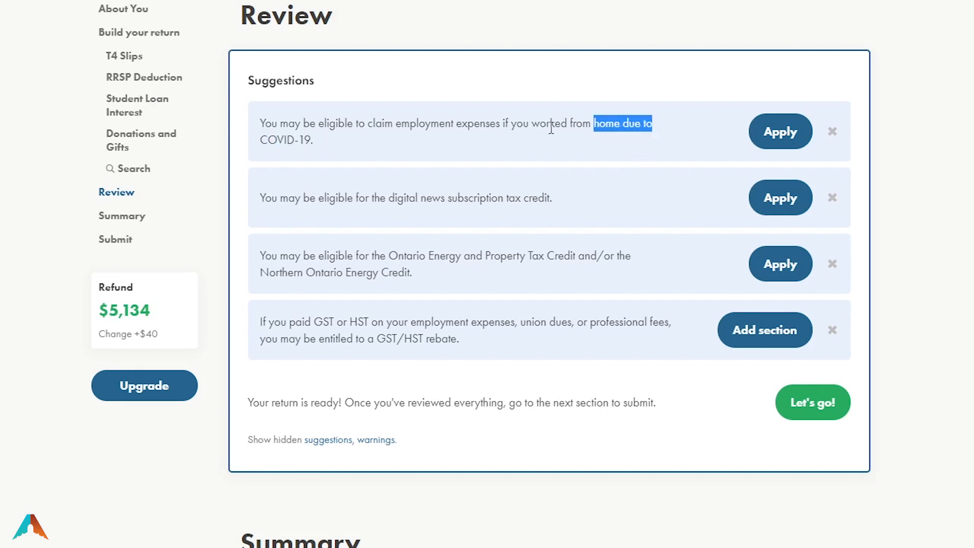
pyautogui.moveTo(359, 127); pyautogui.dragTo(460, 128)
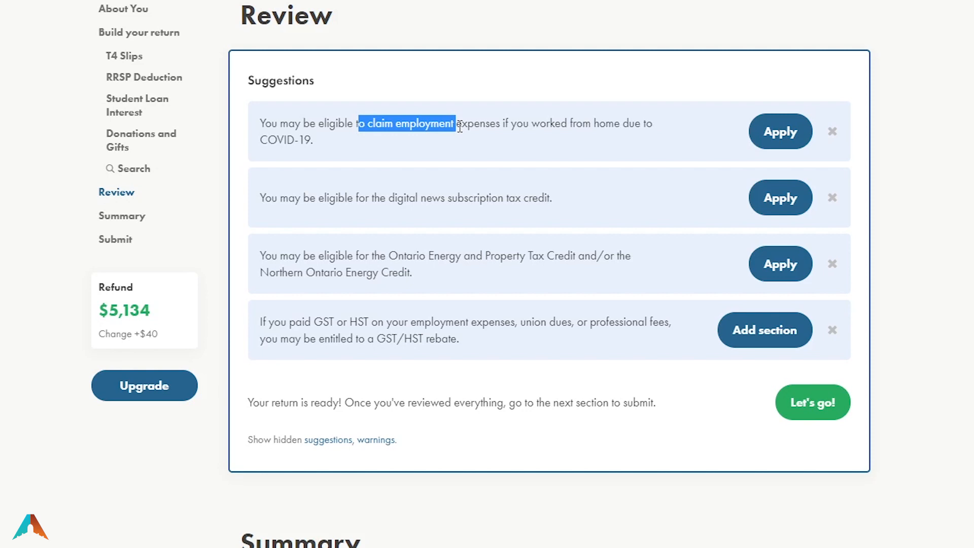
pyautogui.click(442, 145)
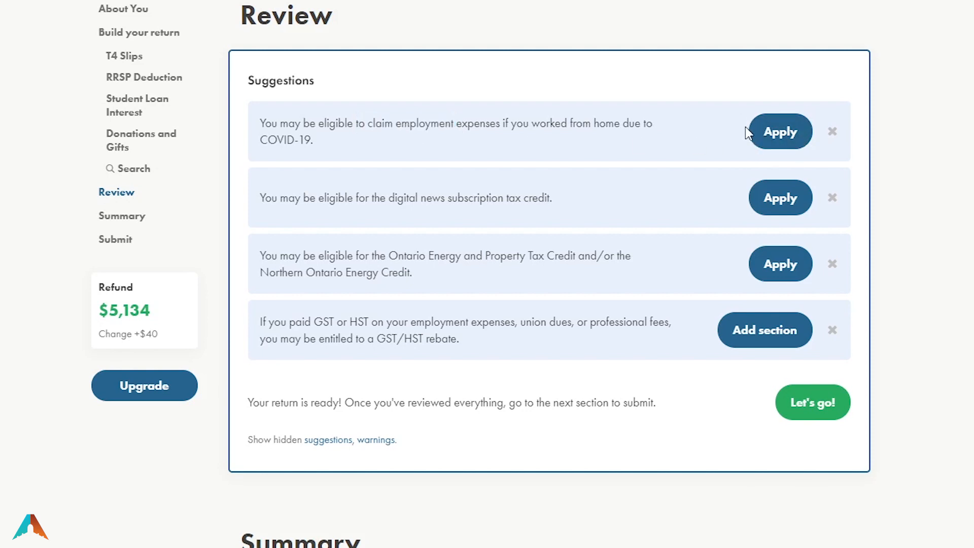
pyautogui.scroll(5, 736, 161)
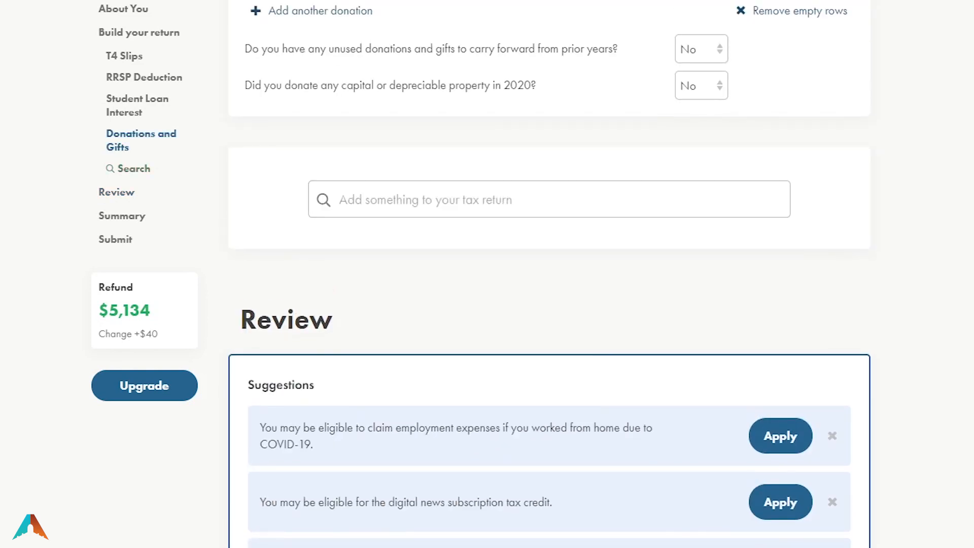
pyautogui.scroll(2, 553, 306)
pyautogui.click(471, 305)
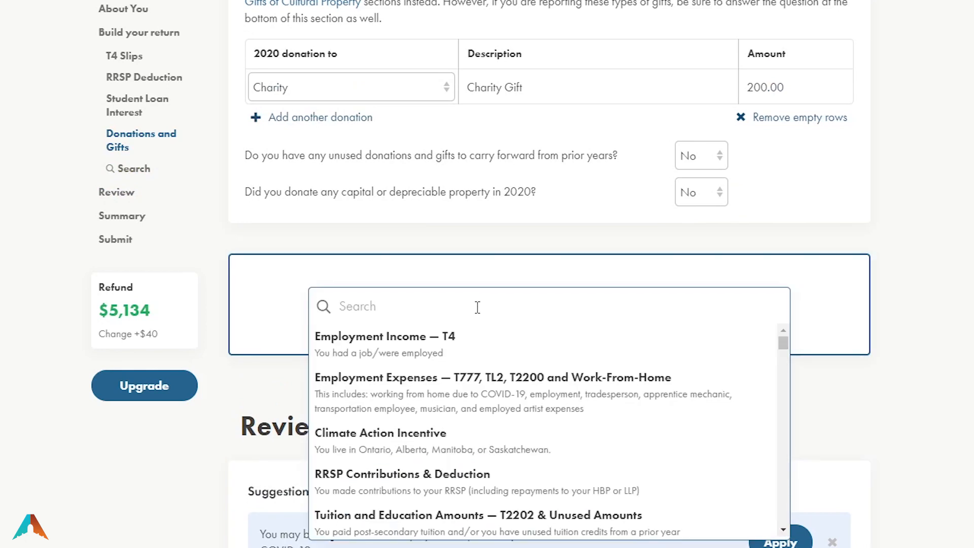
pyautogui.write('co')
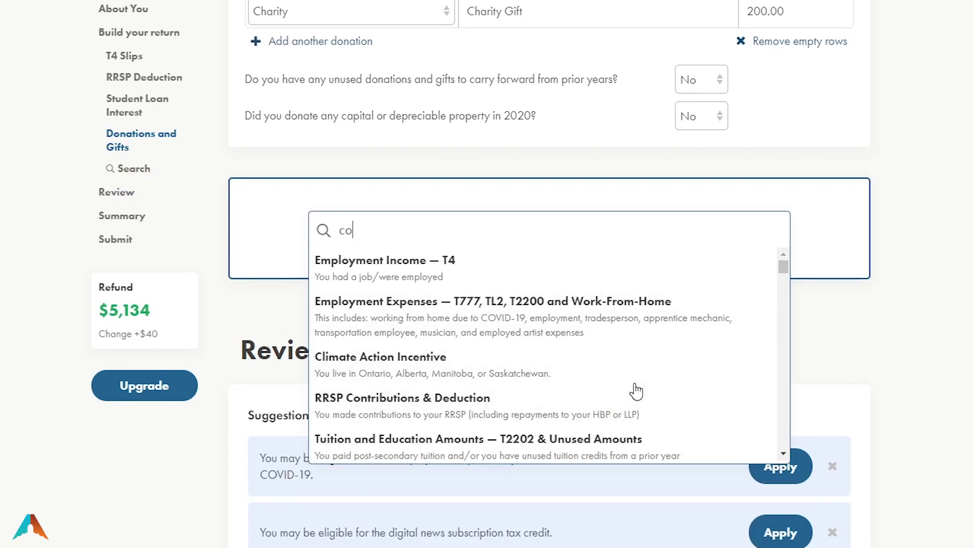
pyautogui.write('vid')
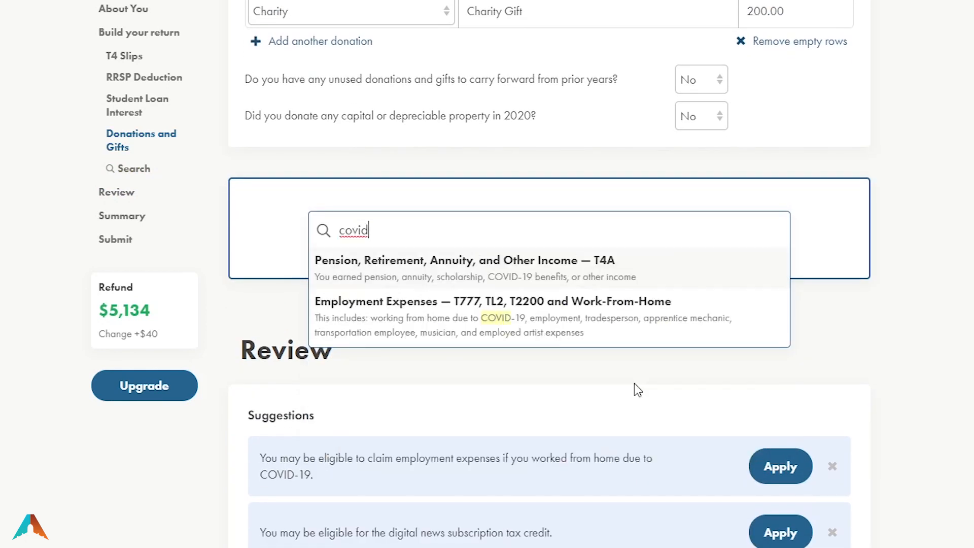
pyautogui.doubleClick(348, 230)
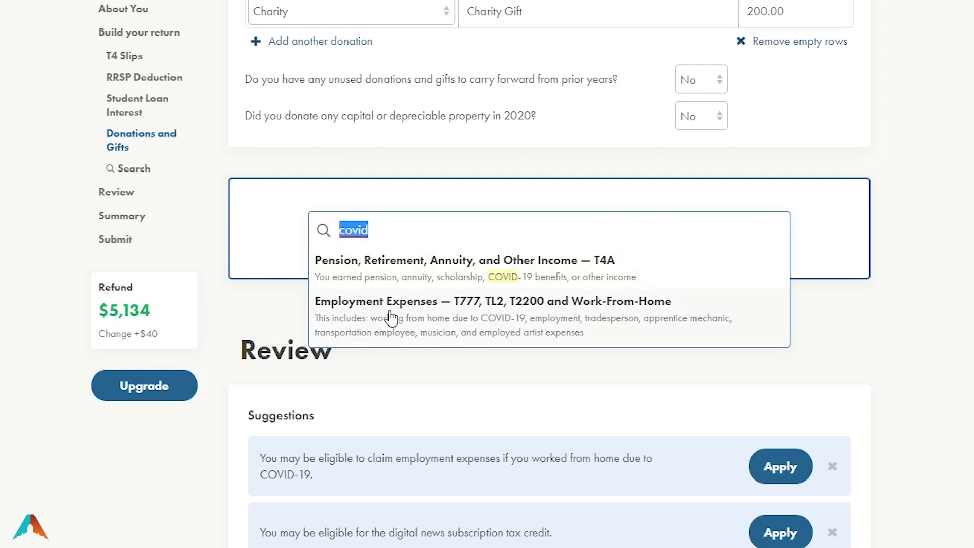
pyautogui.press('BackSpace')
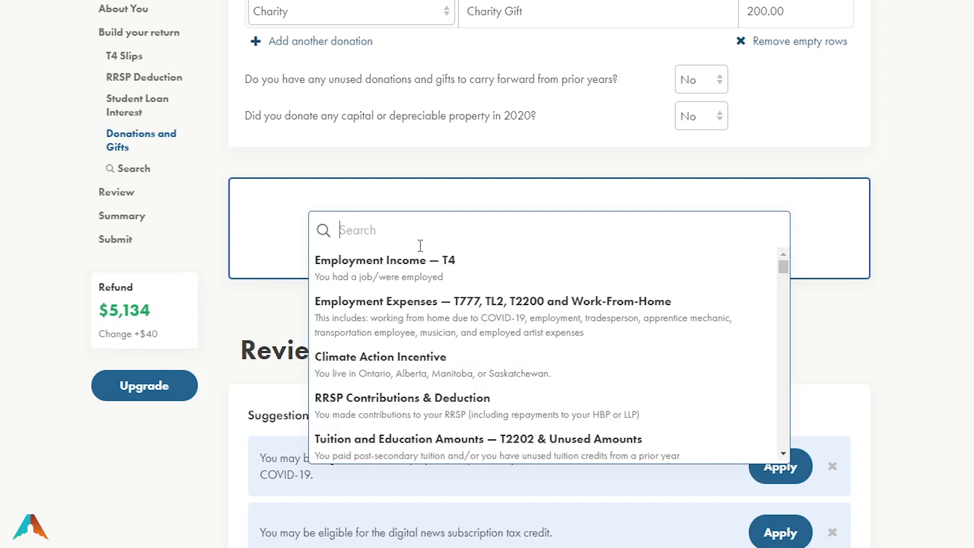
pyautogui.click(887, 381)
pyautogui.scroll(-3, 887, 381)
# Dismiss the COVID-19 expenses, digital news, Ontario Energy credit and GST/HST rebate suggestions
pyautogui.click(832, 314)
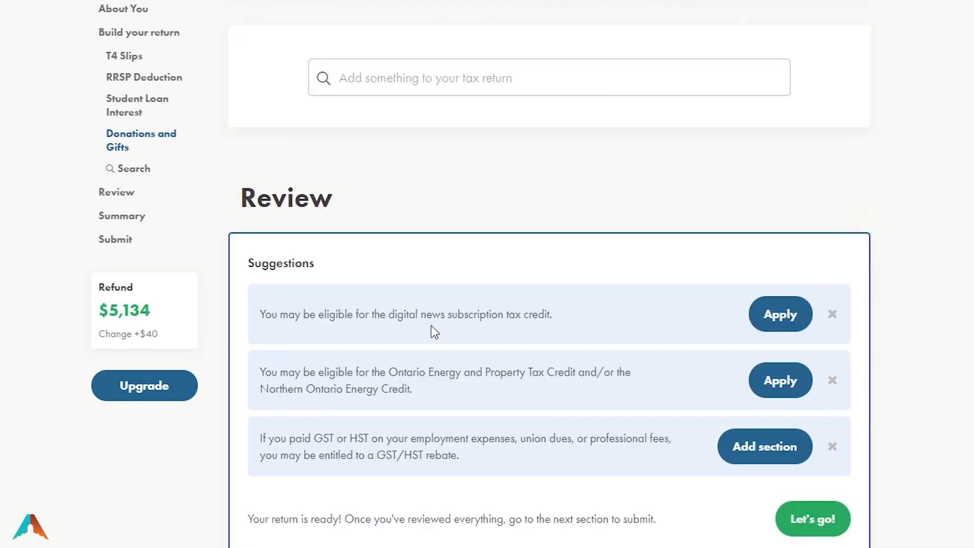
pyautogui.click(833, 315)
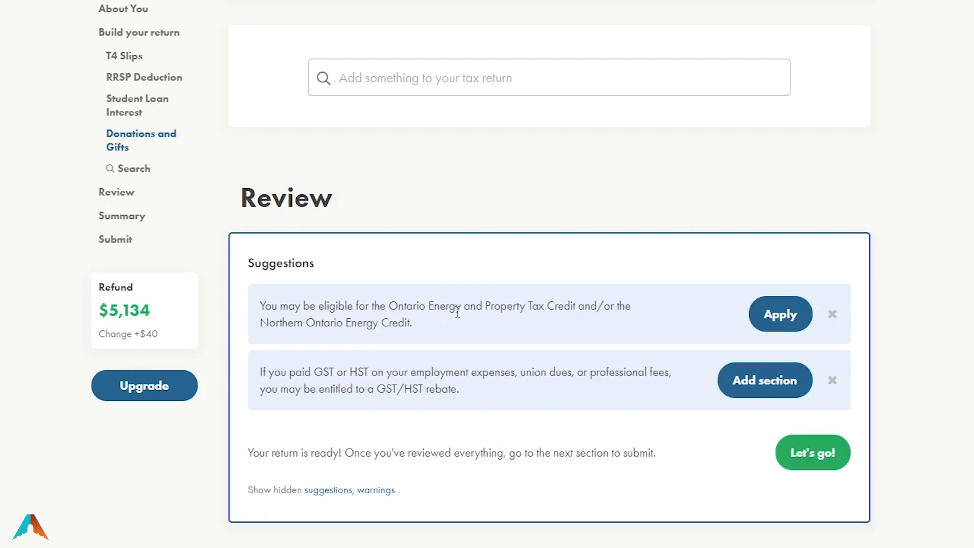
pyautogui.click(833, 315)
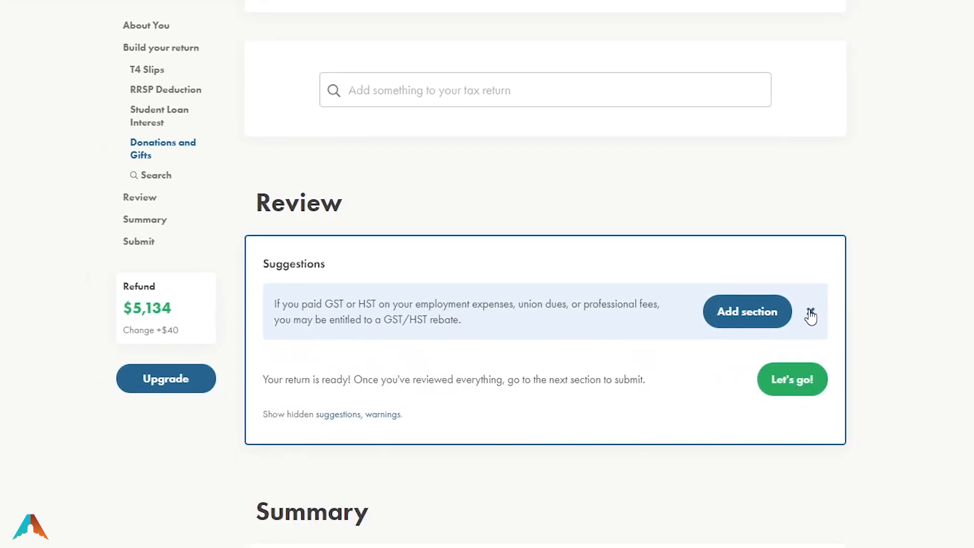
pyautogui.click(802, 311)
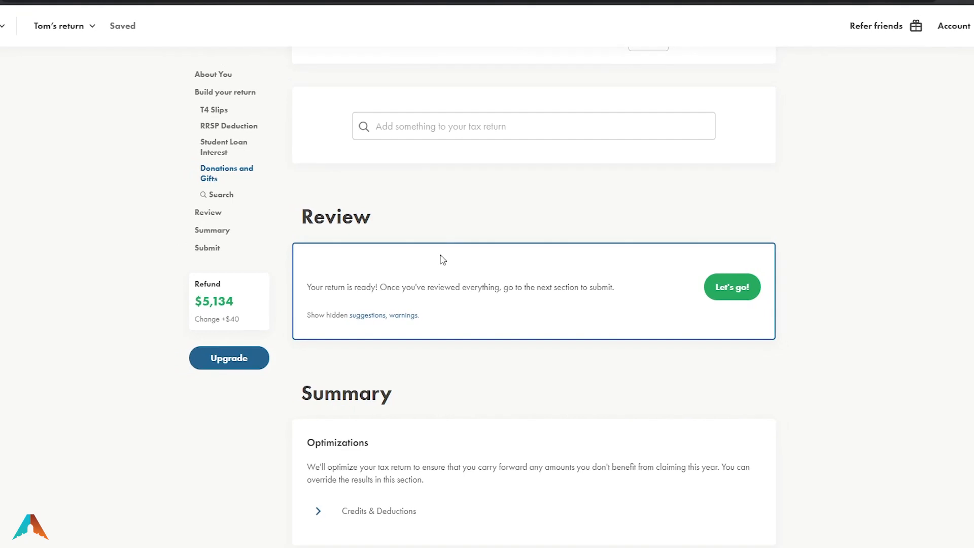
pyautogui.doubleClick(333, 224)
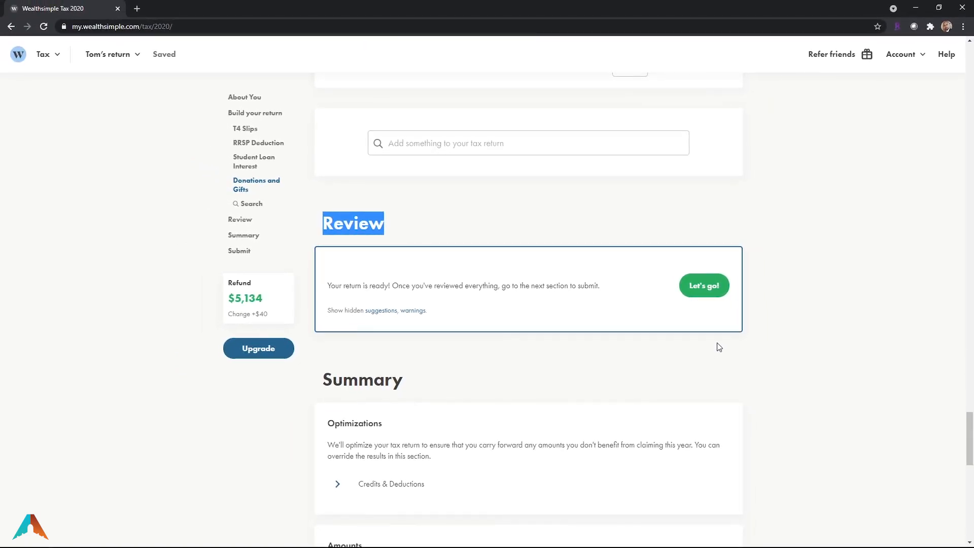
# Proceed to the Submit section and save the 2020 return as a PDF
pyautogui.click(712, 287)
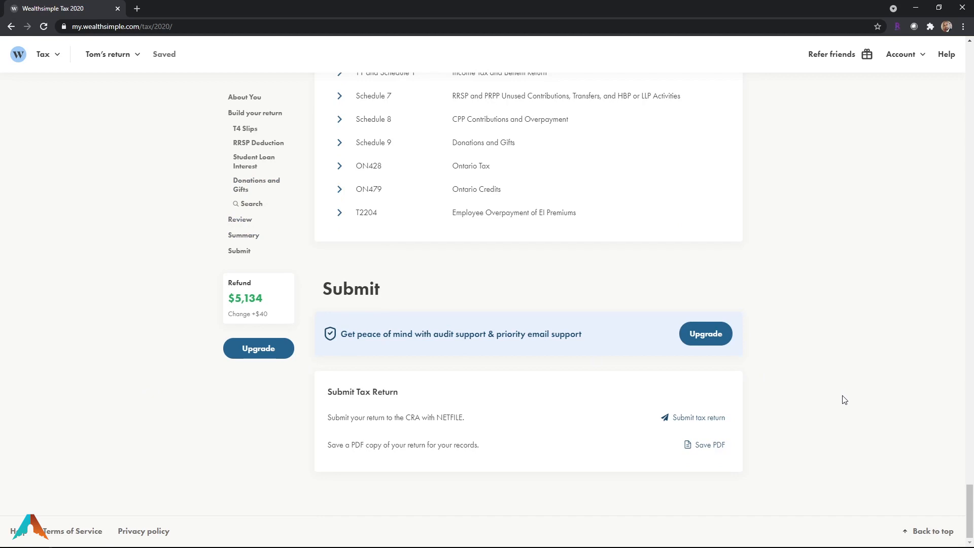
pyautogui.moveTo(328, 392); pyautogui.dragTo(399, 392)
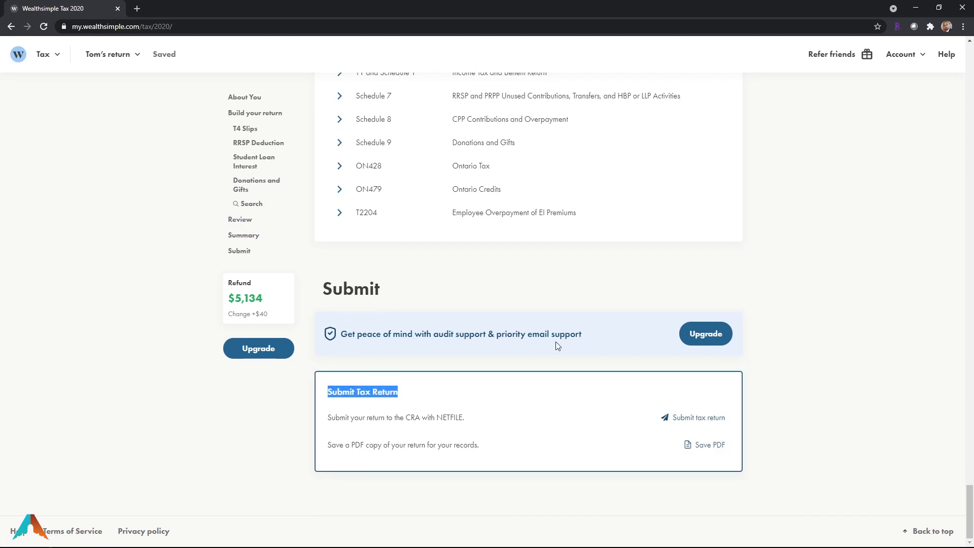
pyautogui.click(249, 425)
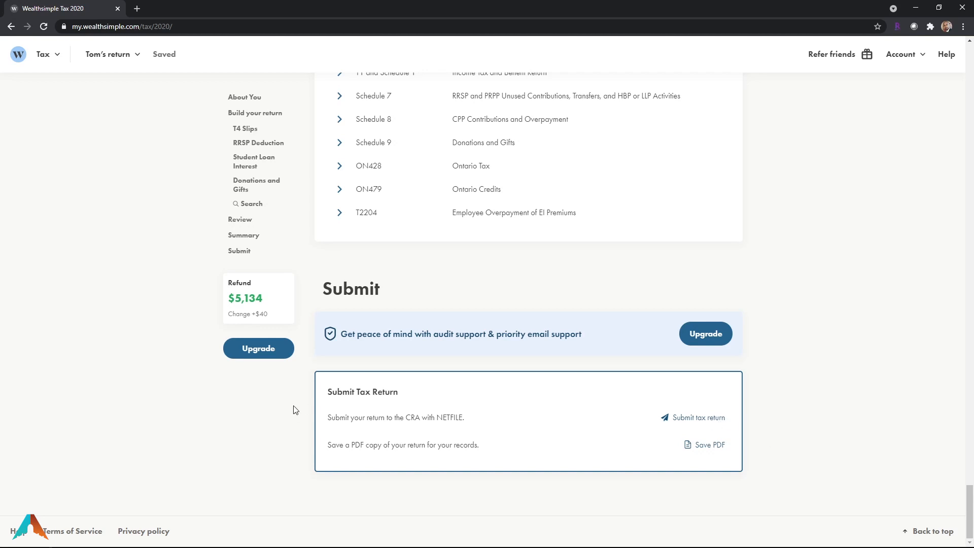
pyautogui.click(707, 450)
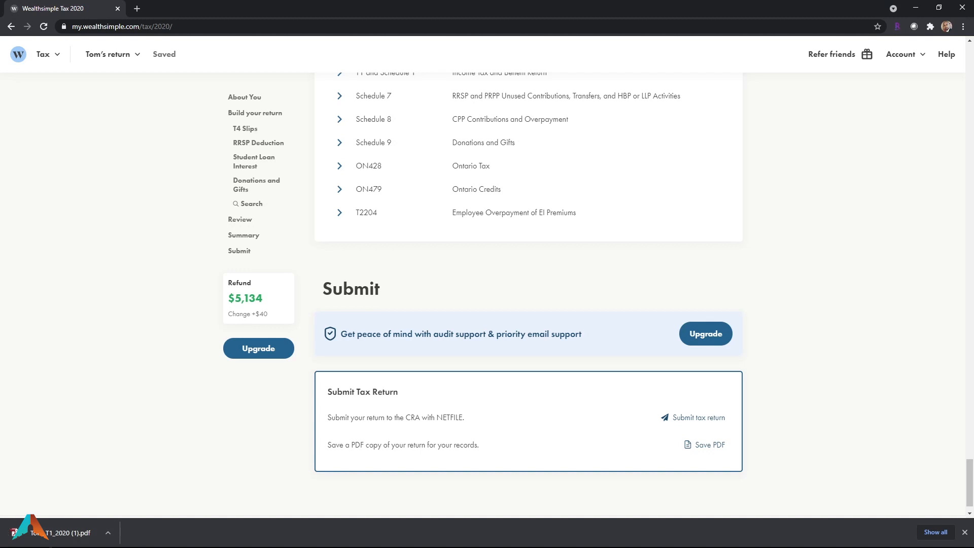
# Open the downloaded return PDF and scroll to the Step 7 refund page showing 5,133.56
pyautogui.click(65, 533)
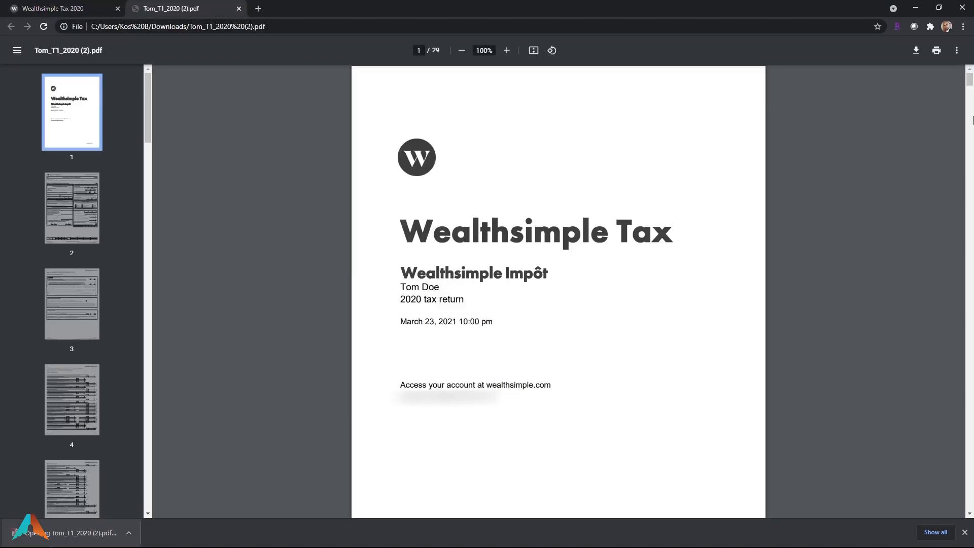
pyautogui.scroll(-20, 827, 343)
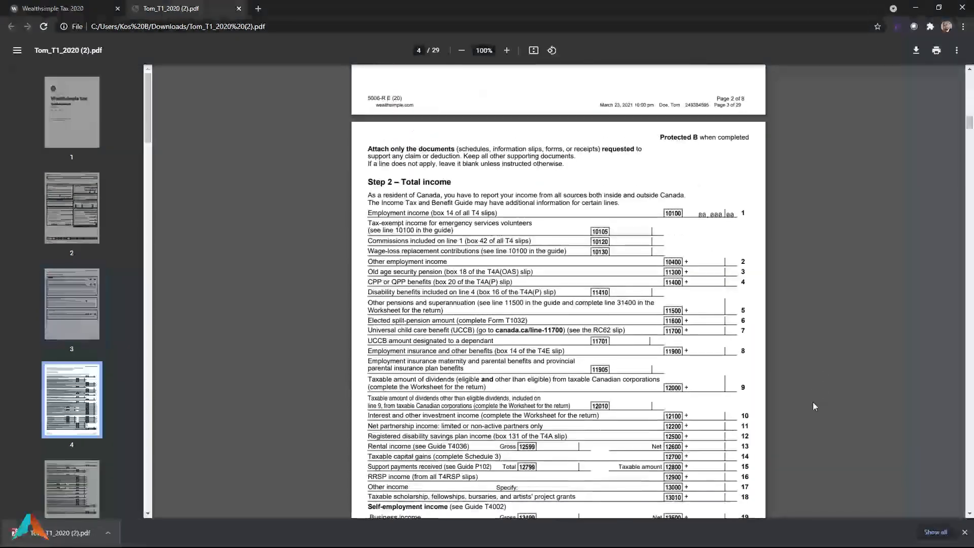
pyautogui.scroll(-20, 786, 431)
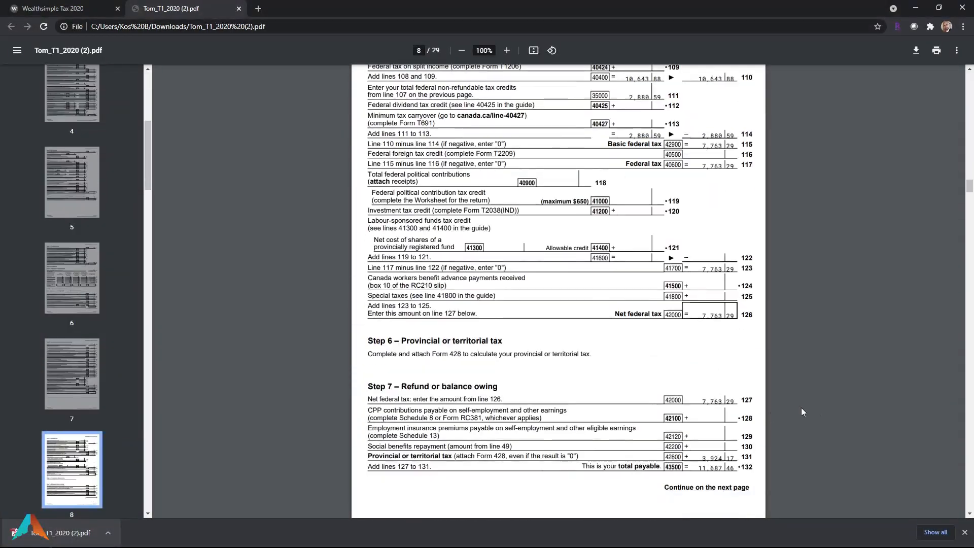
pyautogui.scroll(-20, 806, 408)
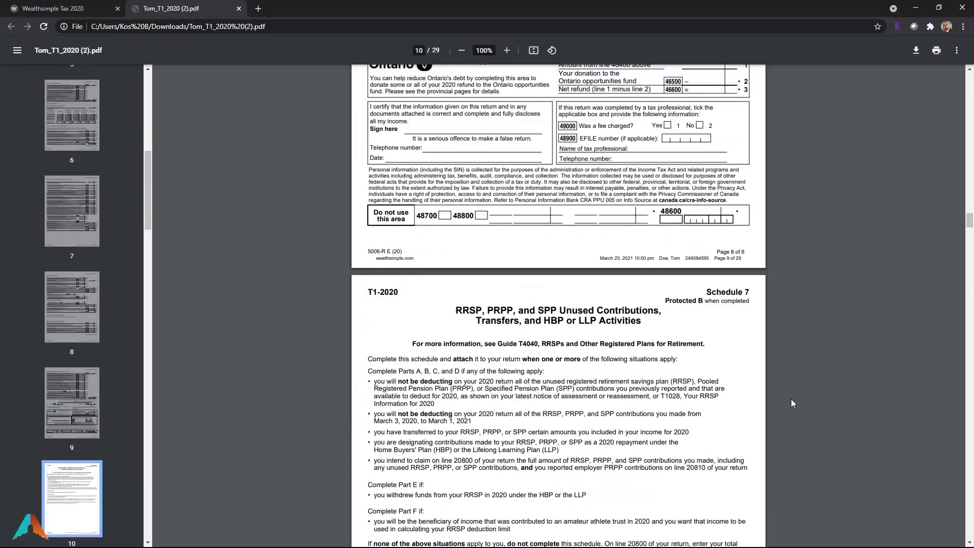
pyautogui.scroll(-13, 791, 403)
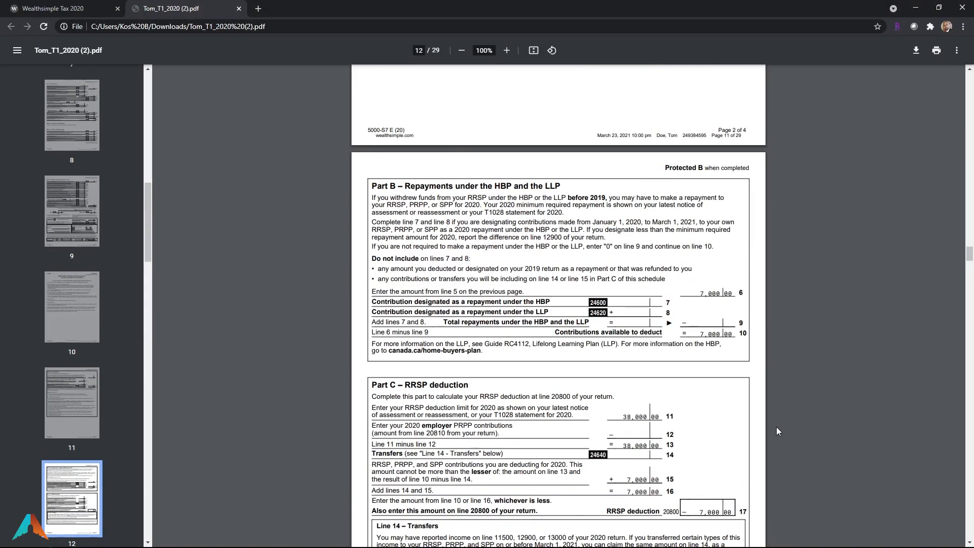
pyautogui.scroll(-8, 775, 429)
pyautogui.scroll(10, 773, 432)
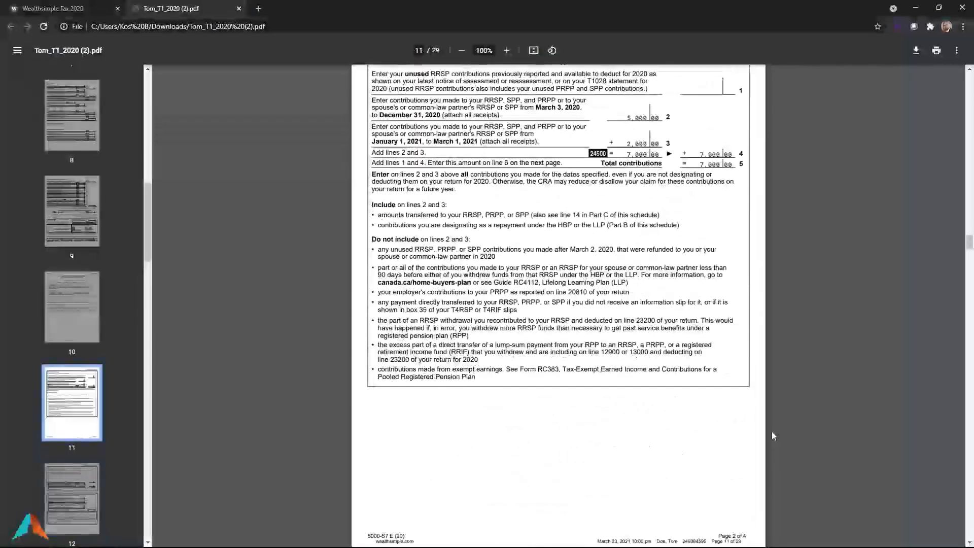
pyautogui.scroll(18, 772, 431)
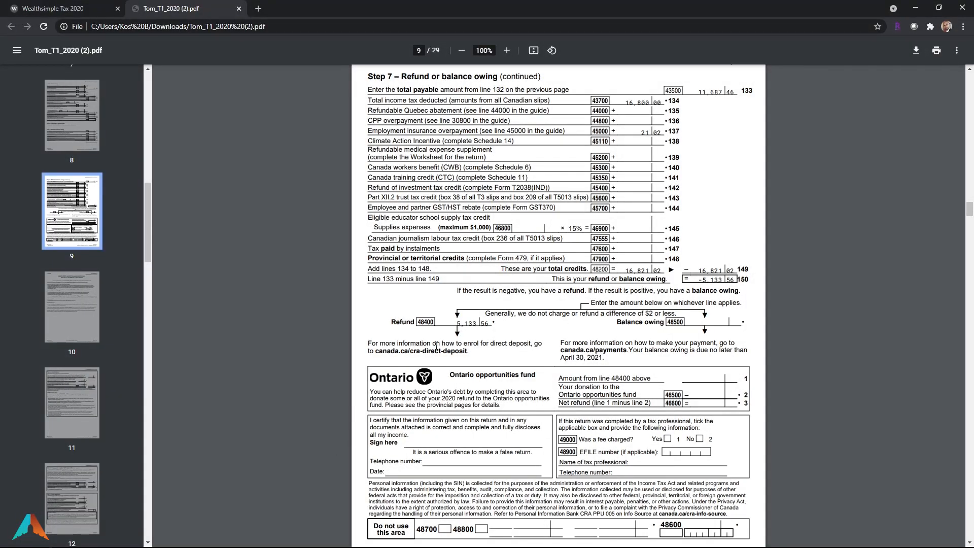
pyautogui.scroll(7, 315, 393)
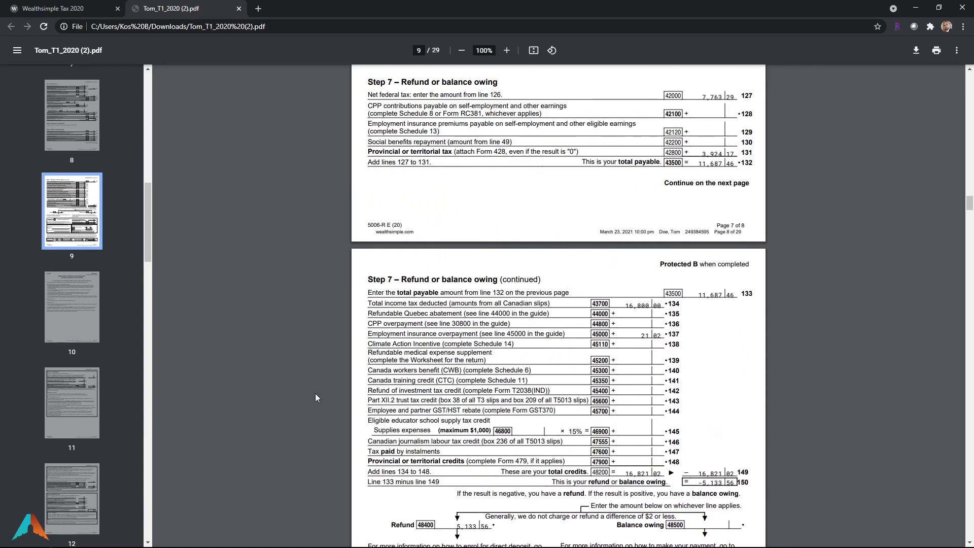
pyautogui.scroll(-4, 546, 407)
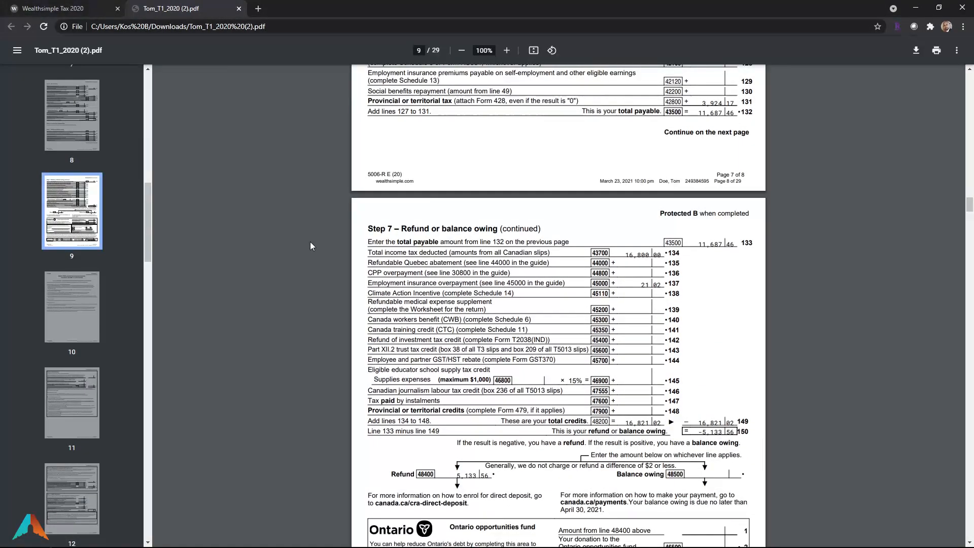
# Close the PDF tab and bring up the NETFILE Confirm your information dialog
pyautogui.click(239, 8)
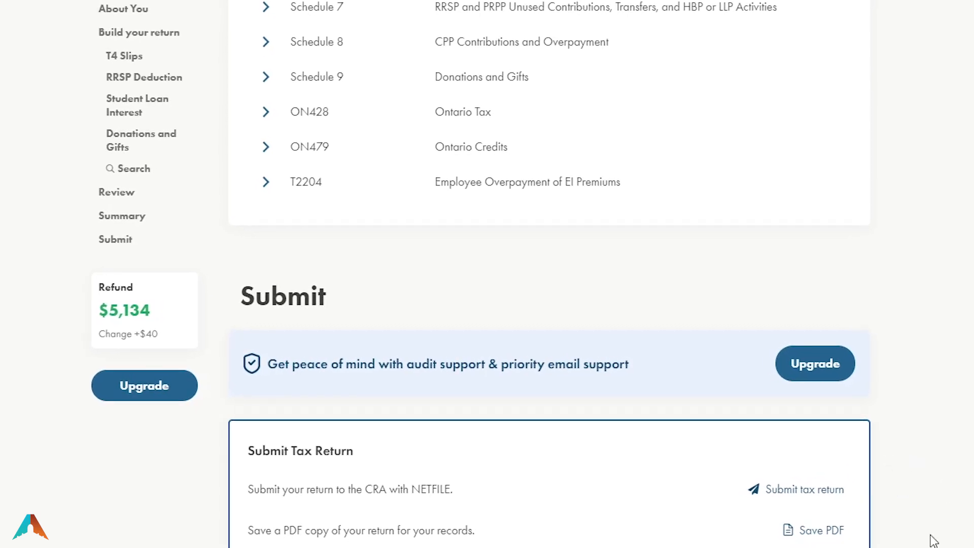
pyautogui.click(806, 495)
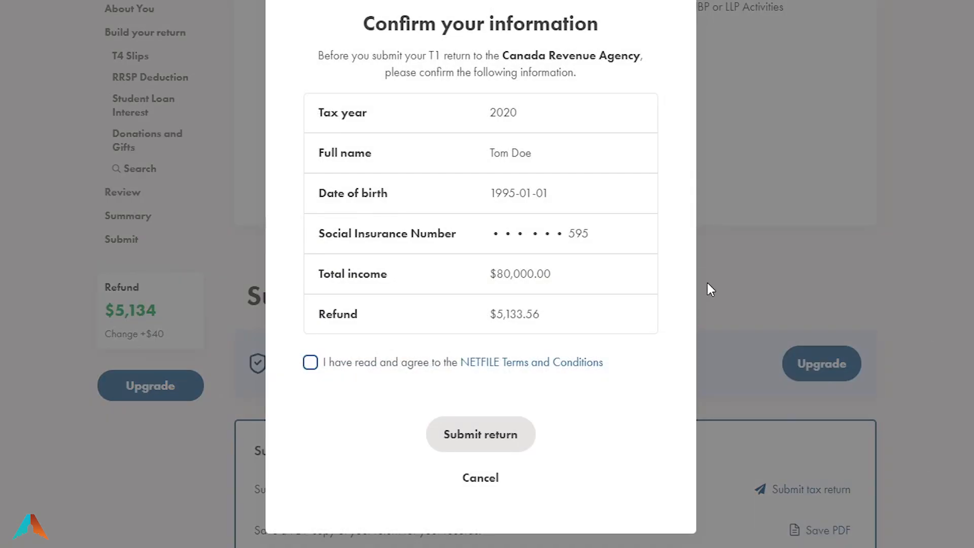
pyautogui.moveTo(354, 26); pyautogui.dragTo(605, 25)
pyautogui.click(406, 51)
pyautogui.moveTo(365, 61); pyautogui.dragTo(597, 58)
pyautogui.click(598, 57)
# Verify the tax year 2020, personal details, $80,000.00 total income and $5,133.56 refund
pyautogui.tripleClick(334, 111)
pyautogui.doubleClick(495, 115)
pyautogui.doubleClick(355, 153)
pyautogui.click(511, 157)
pyautogui.tripleClick(517, 193)
pyautogui.click(537, 232)
pyautogui.tripleClick(536, 234)
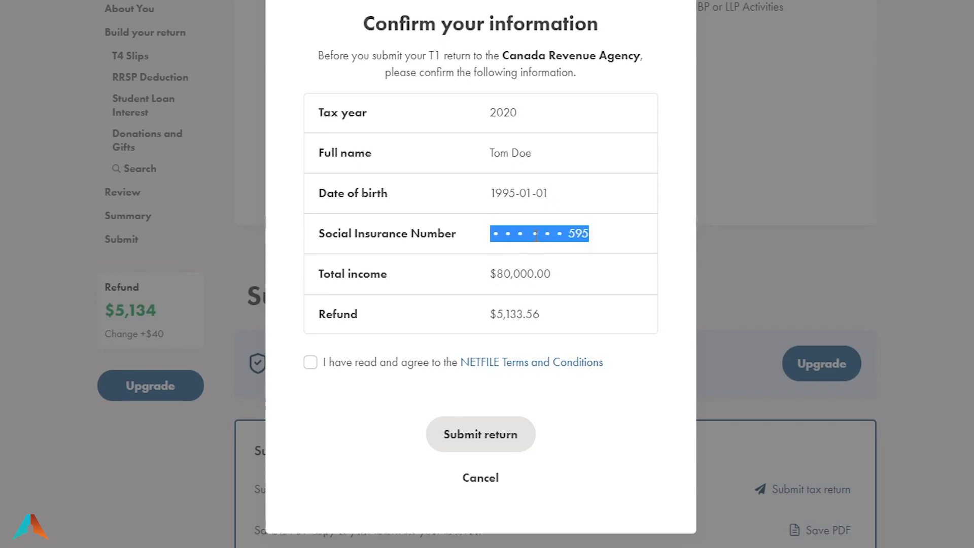
pyautogui.tripleClick(514, 275)
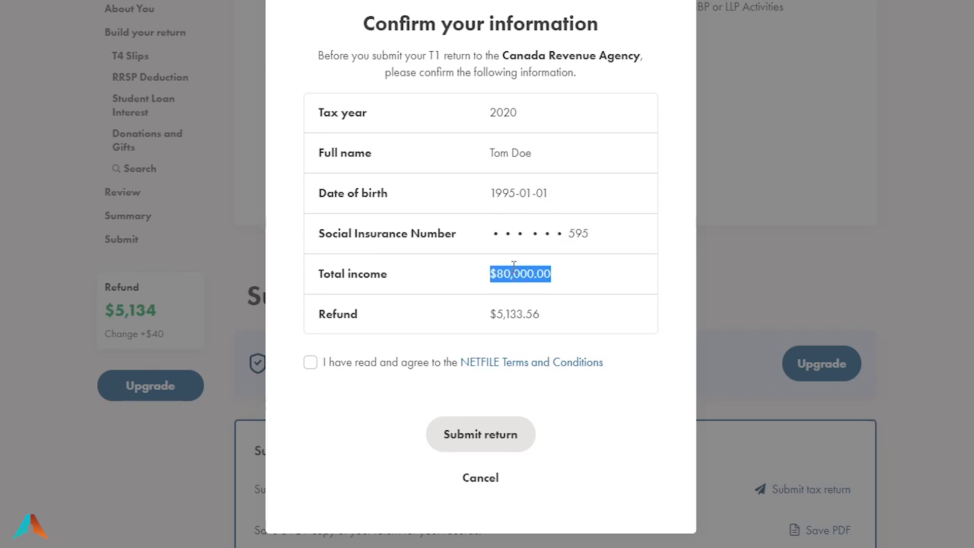
pyautogui.click(506, 315)
pyautogui.tripleClick(506, 315)
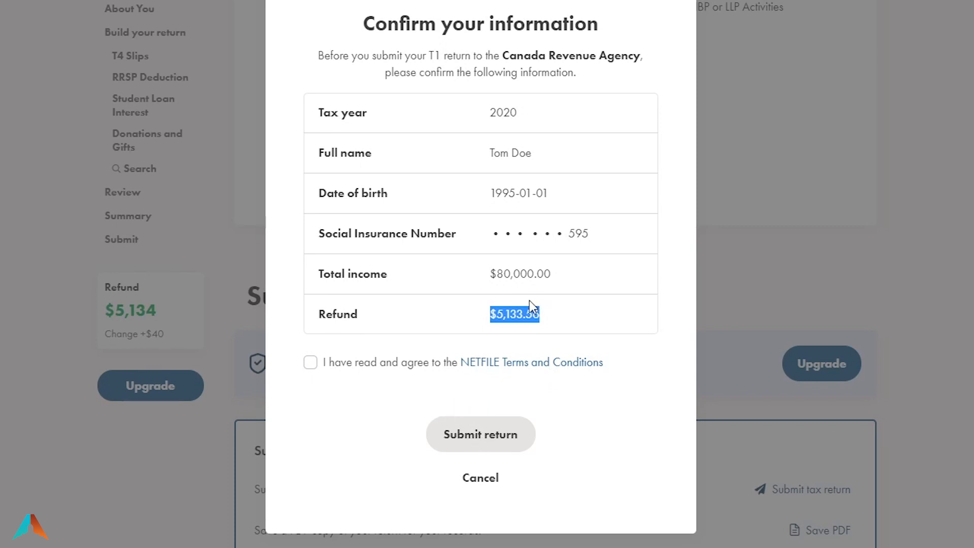
pyautogui.tripleClick(523, 318)
pyautogui.click(554, 320)
pyautogui.tripleClick(513, 316)
pyautogui.doubleClick(526, 315)
# Cancel the Confirm your information dialog and return to About You, showing the 1995-01-01 birth date
pyautogui.click(477, 478)
pyautogui.scroll(6, 876, 452)
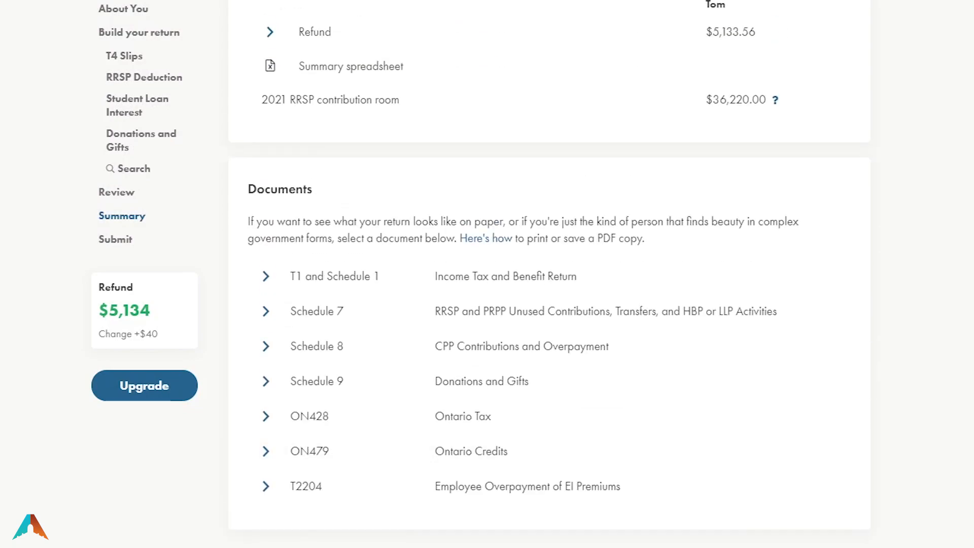
pyautogui.scroll(-1, 549, 274)
pyautogui.scroll(10, 549, 274)
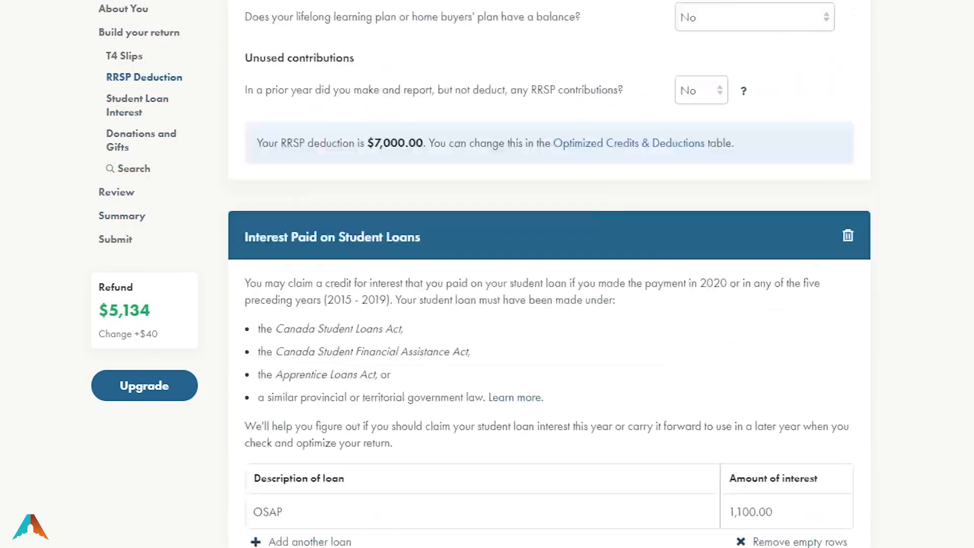
pyautogui.scroll(20, 549, 274)
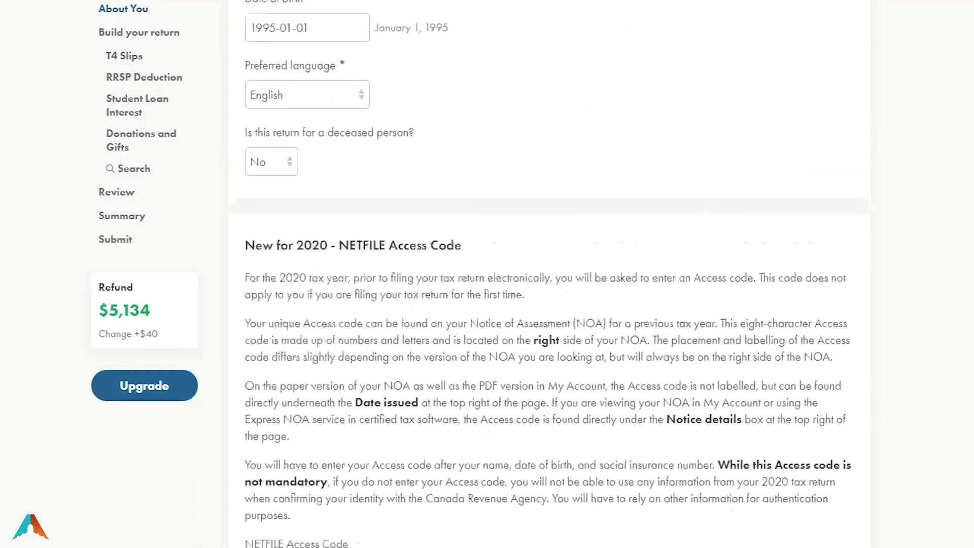